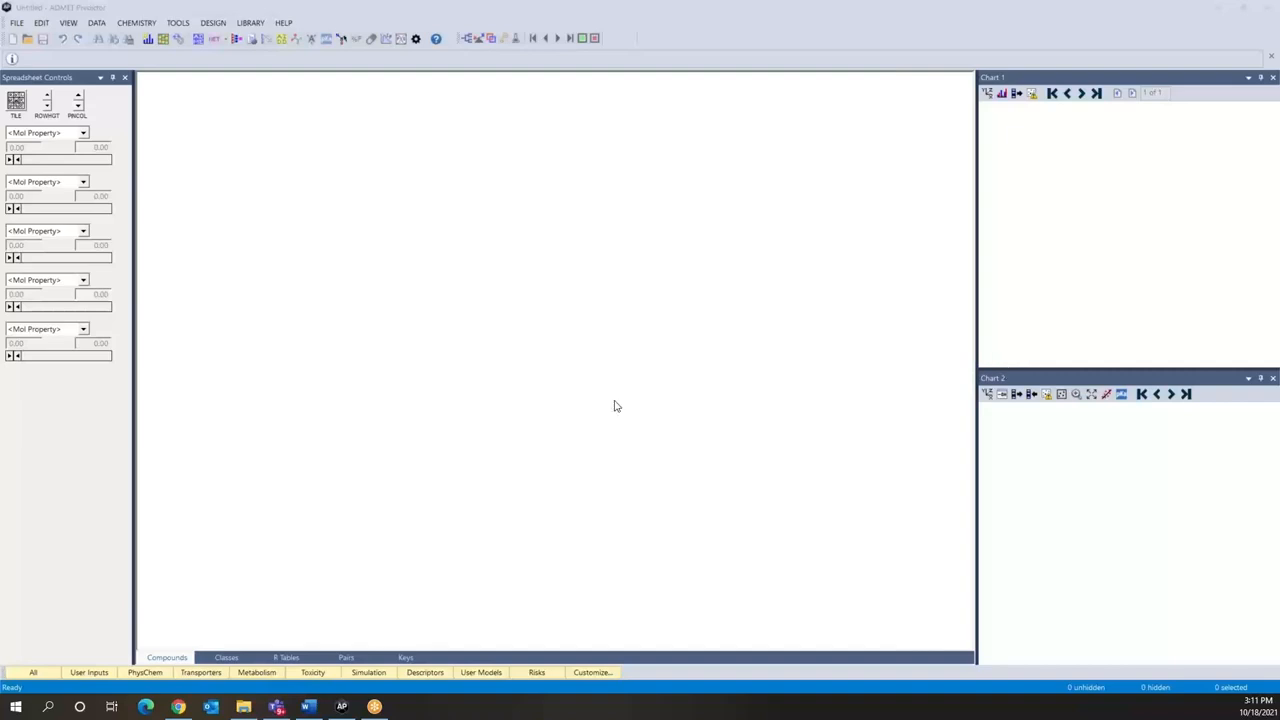
Step: Open the structure file Enamine_DDiversity_10560.sdf, using ID as the compound identifier field
left_click(16, 24)
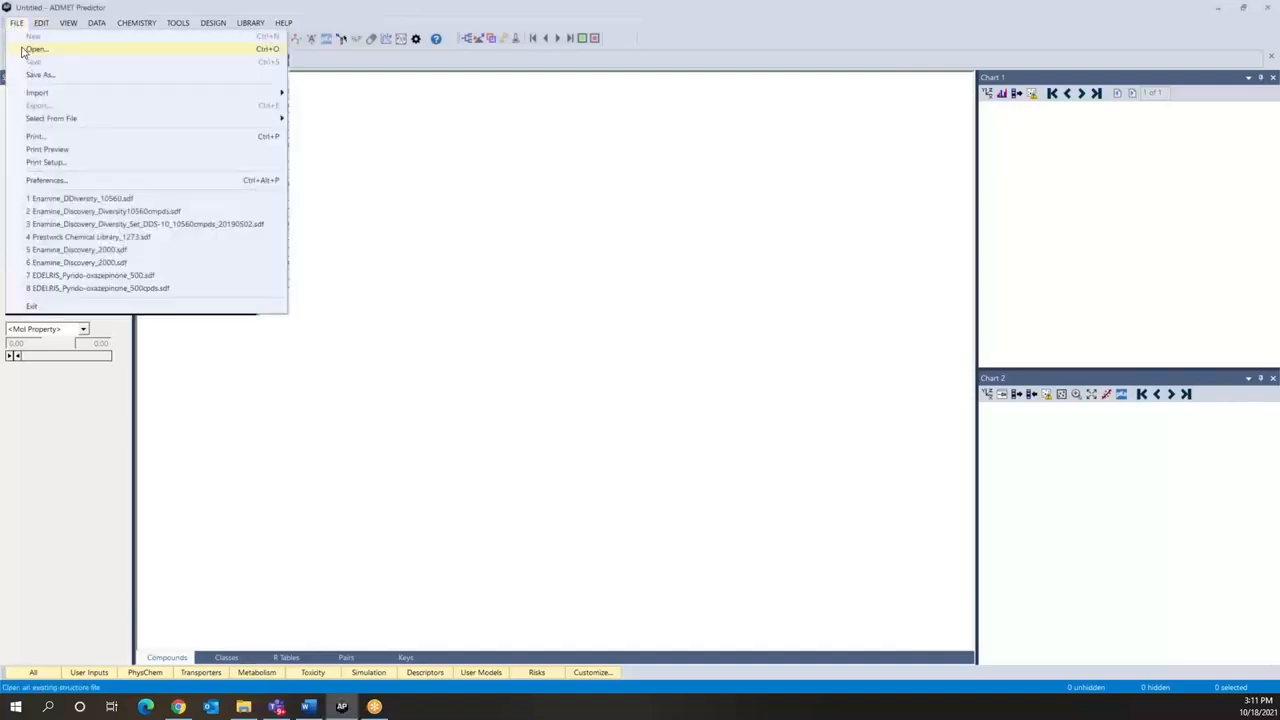
left_click(34, 49)
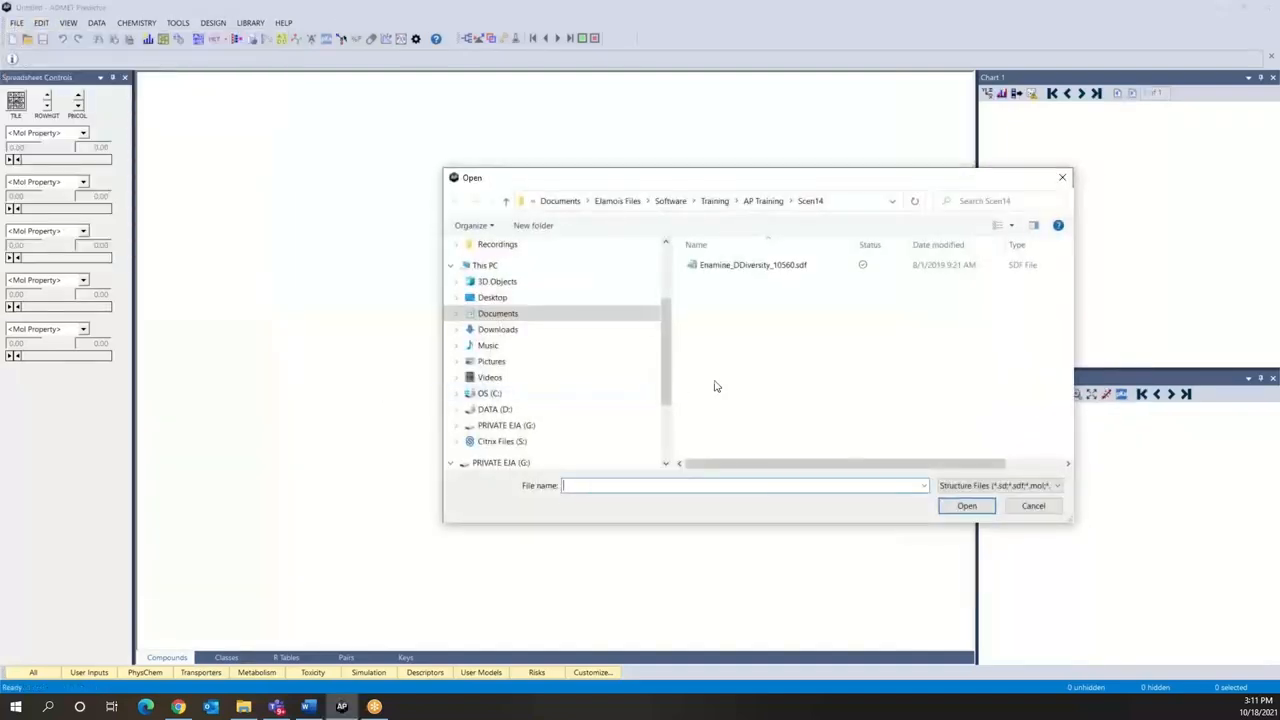
left_click(718, 268)
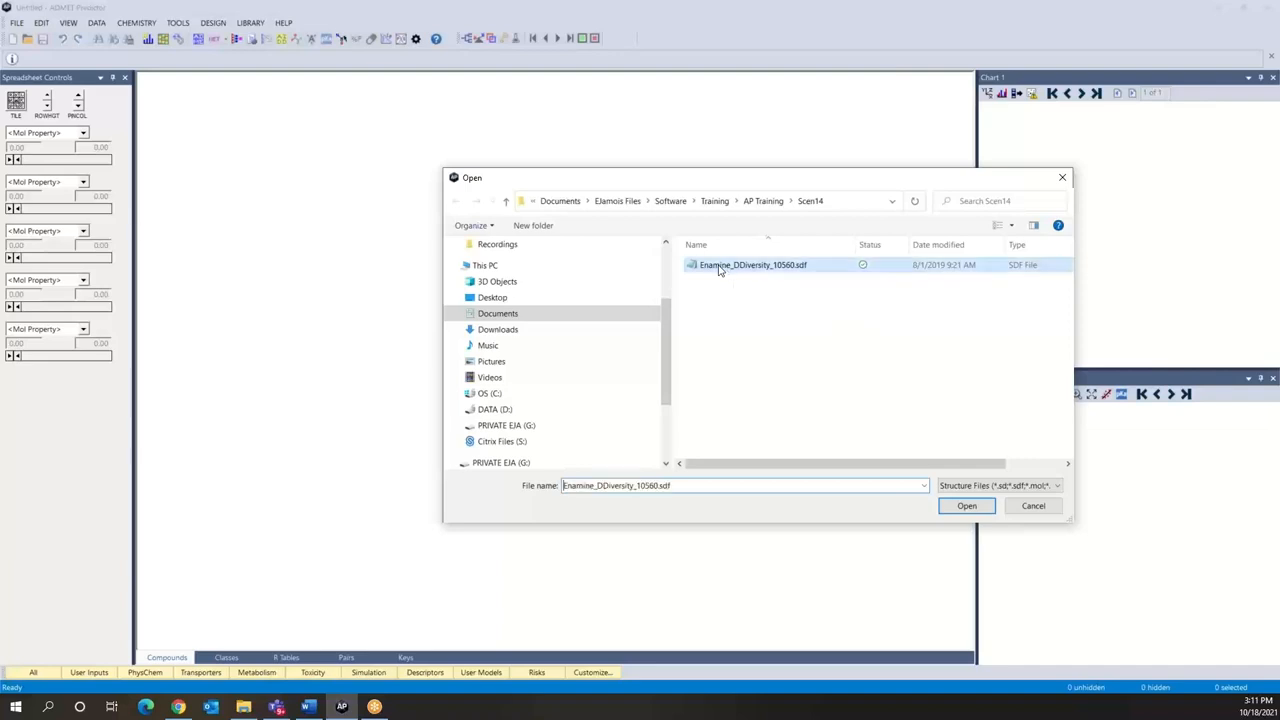
left_click(965, 506)
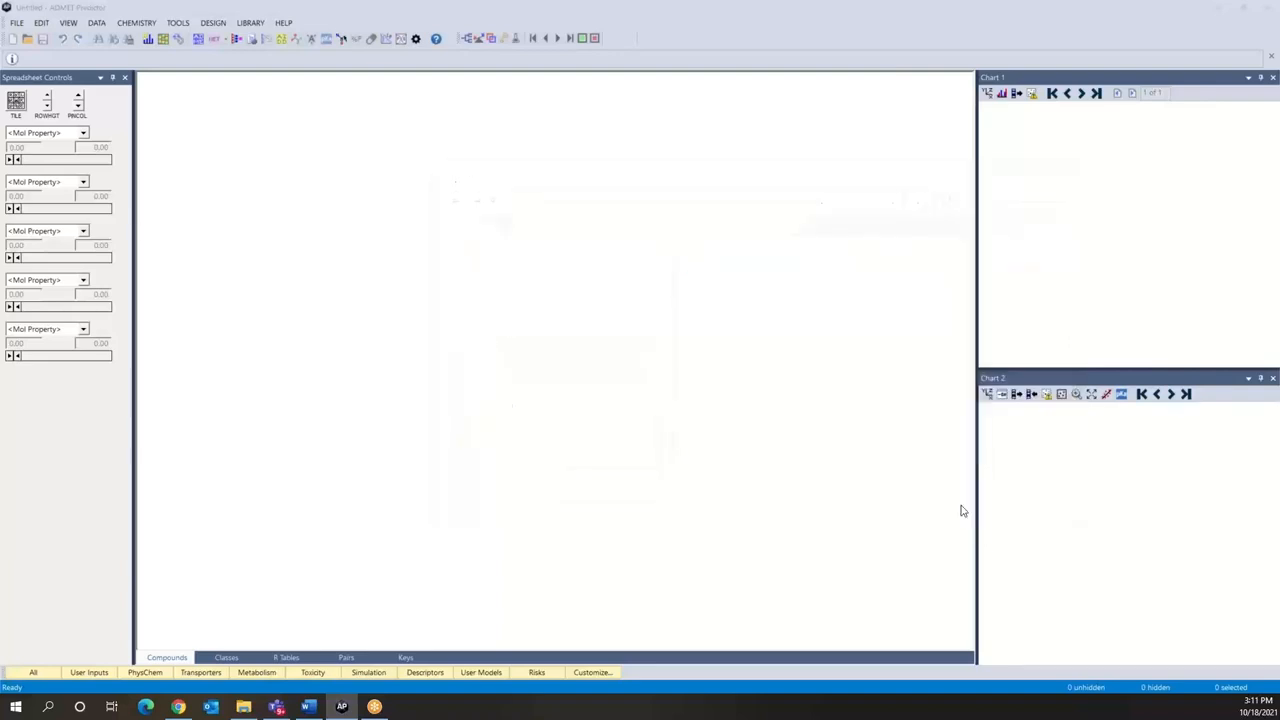
left_click(617, 358)
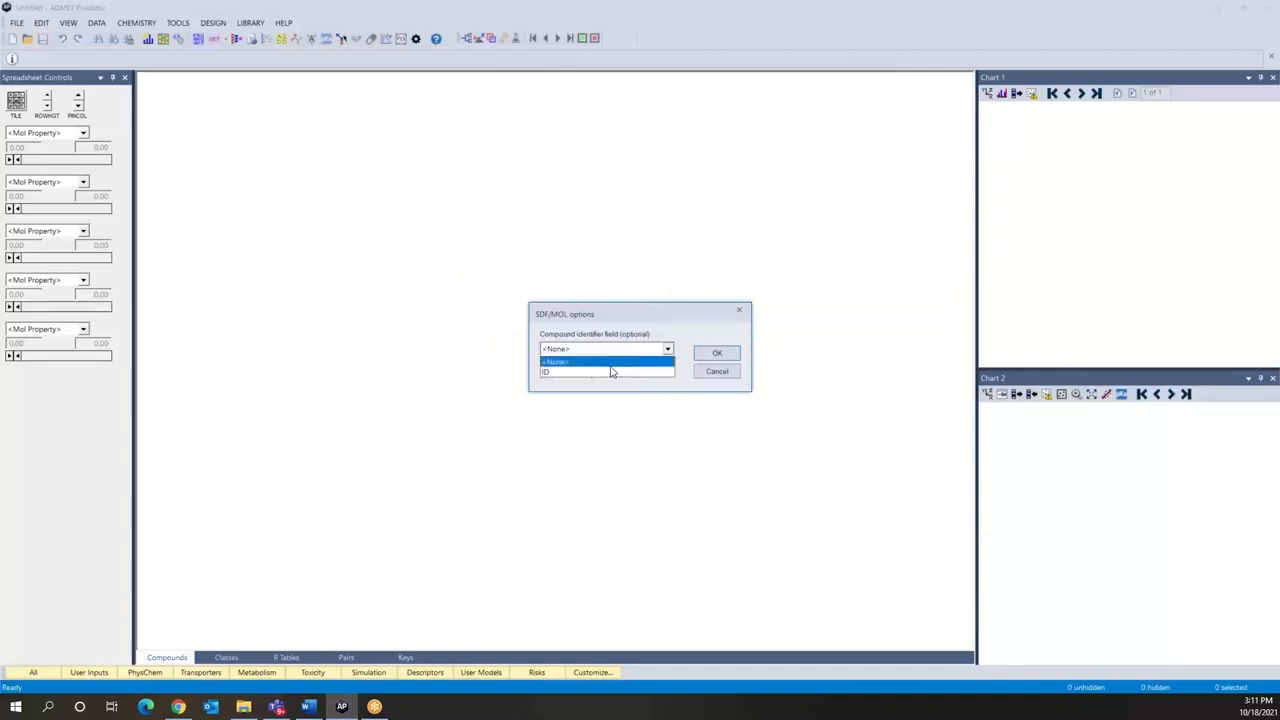
left_click(610, 370)
left_click(717, 355)
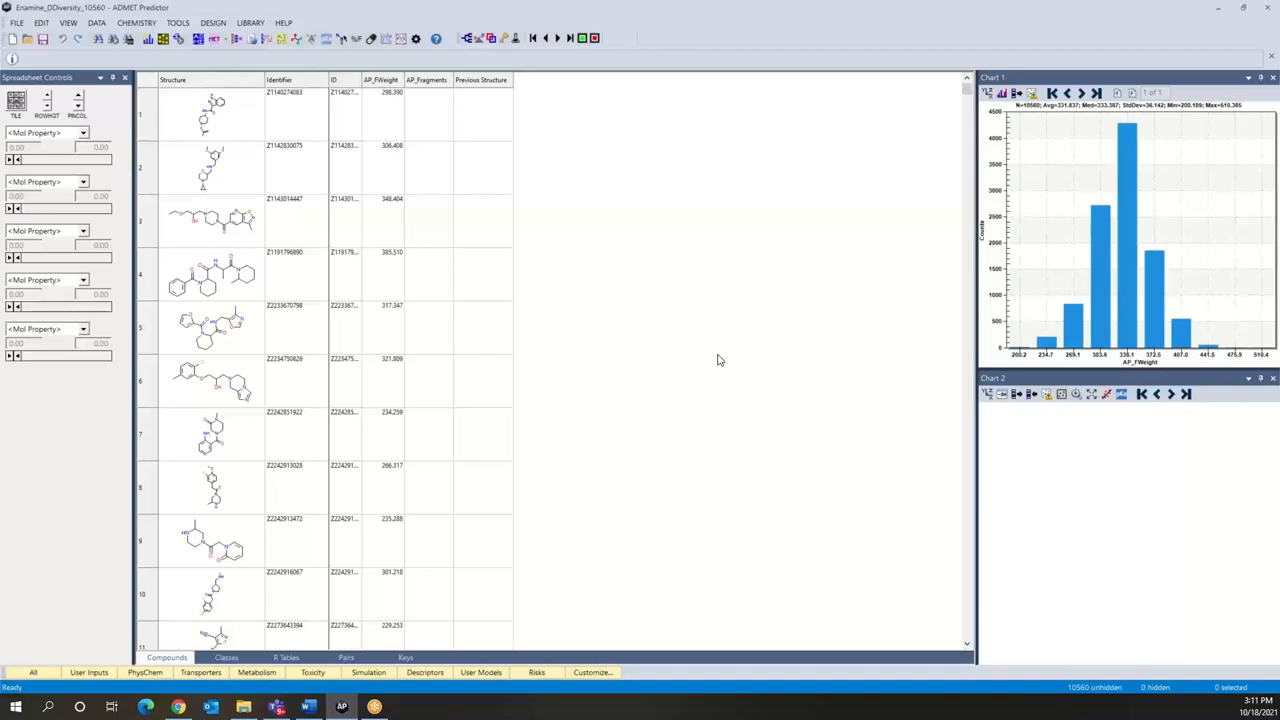
Step: Start a structure query and sketch a pyridine ring for it in MedChem Designer by changing one benzene carbon to nitrogen
left_click(43, 24)
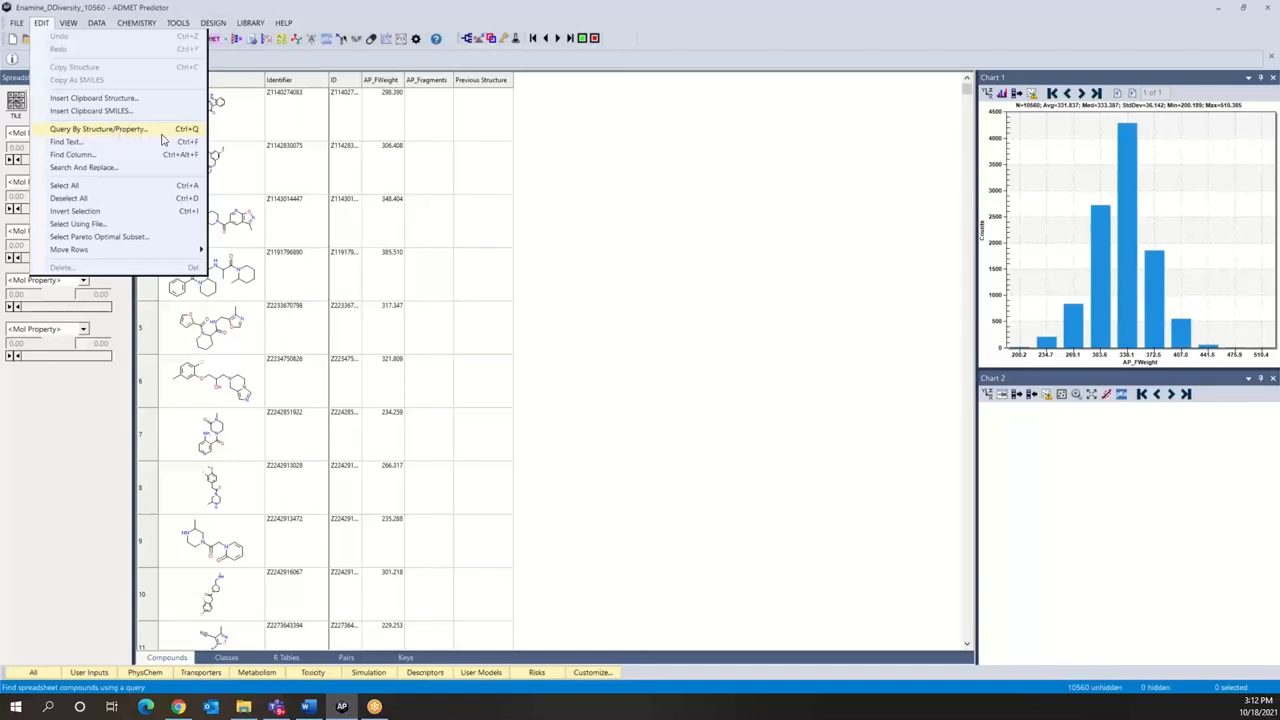
left_click(148, 133)
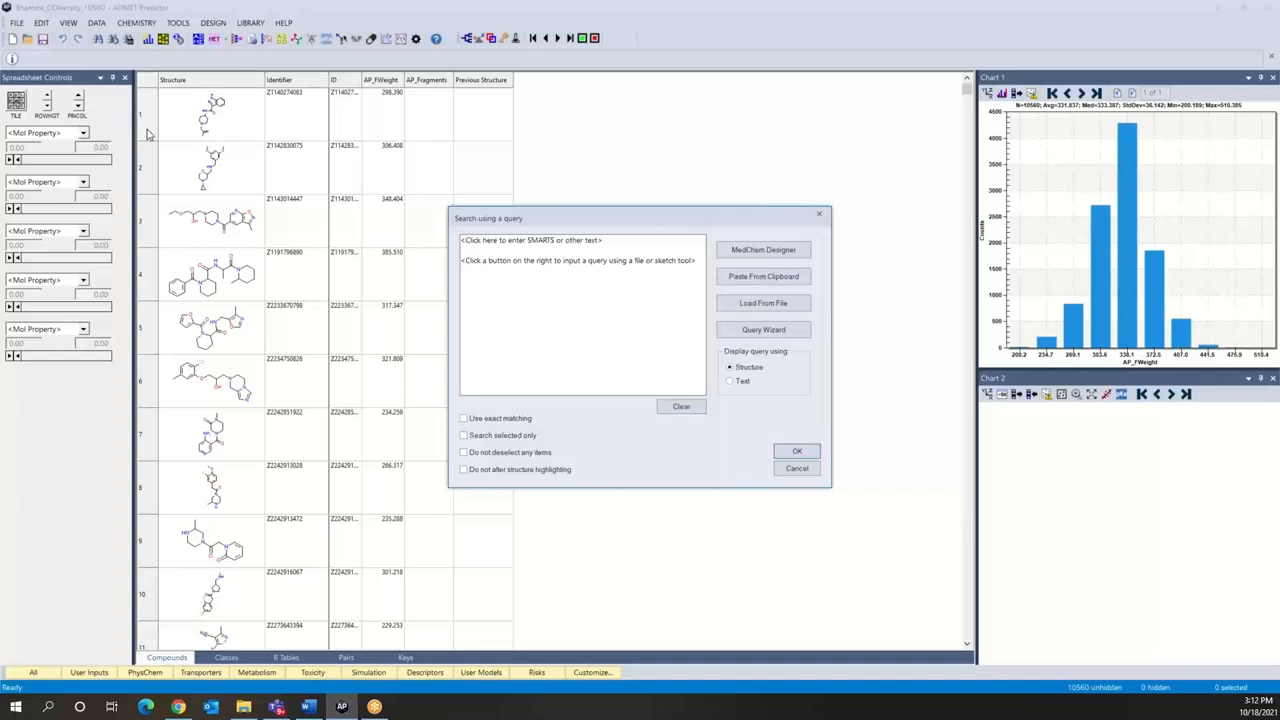
left_click(765, 250)
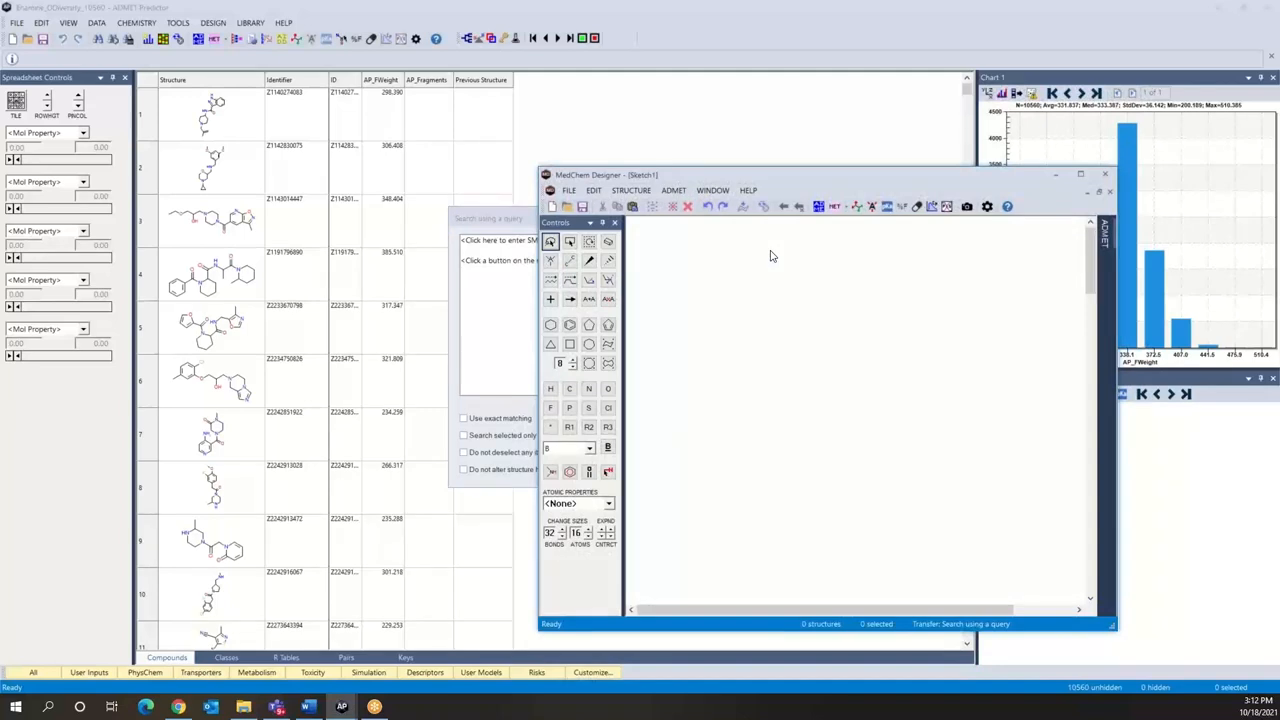
left_click(569, 324)
left_click(757, 377)
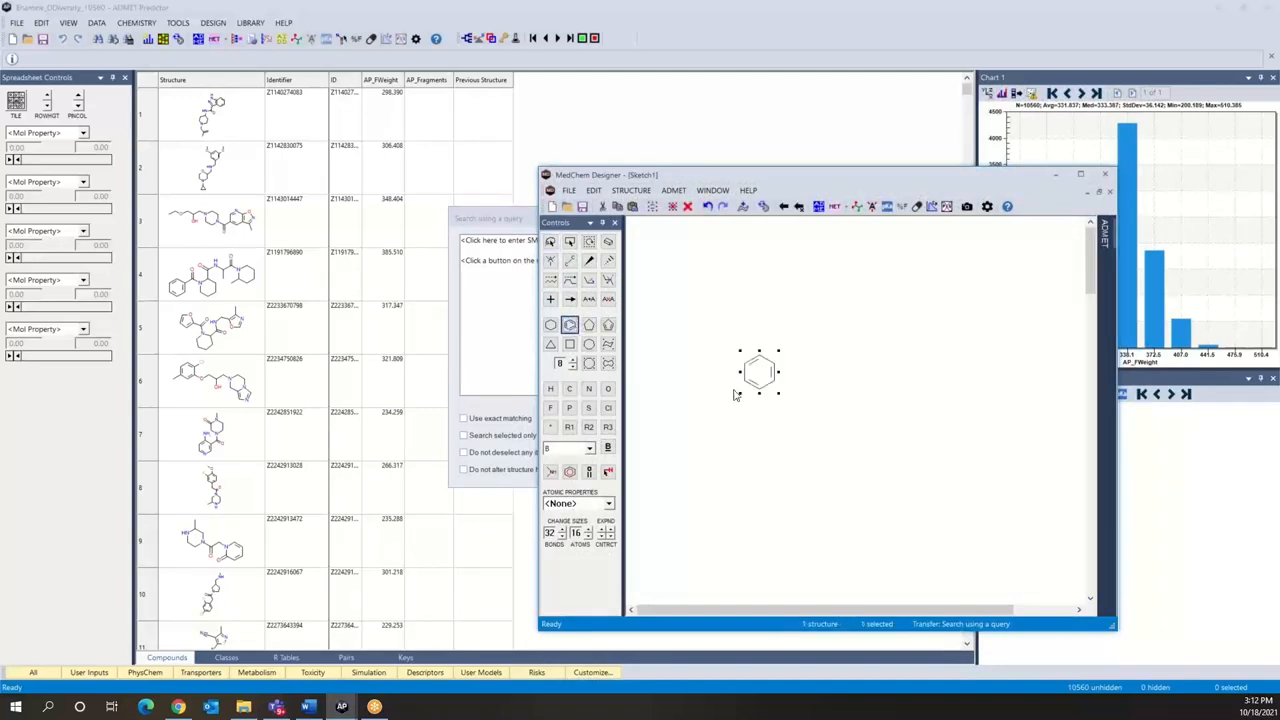
left_click(589, 390)
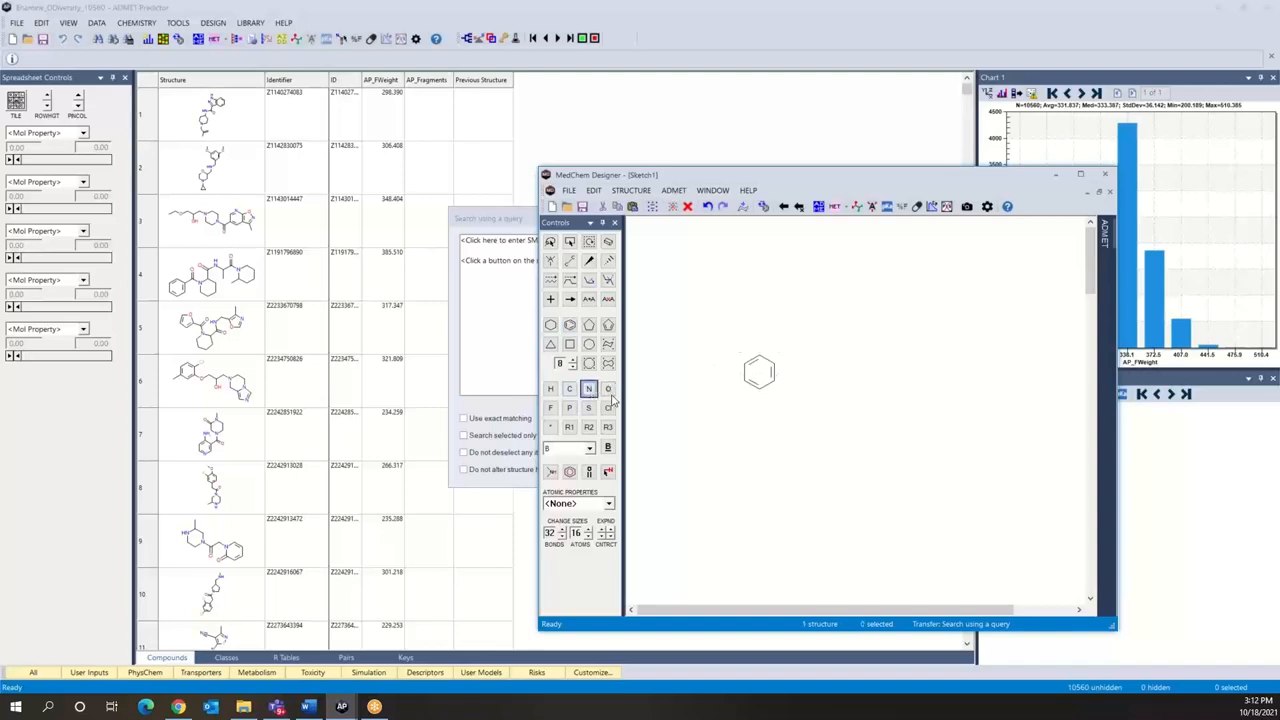
left_click(758, 390)
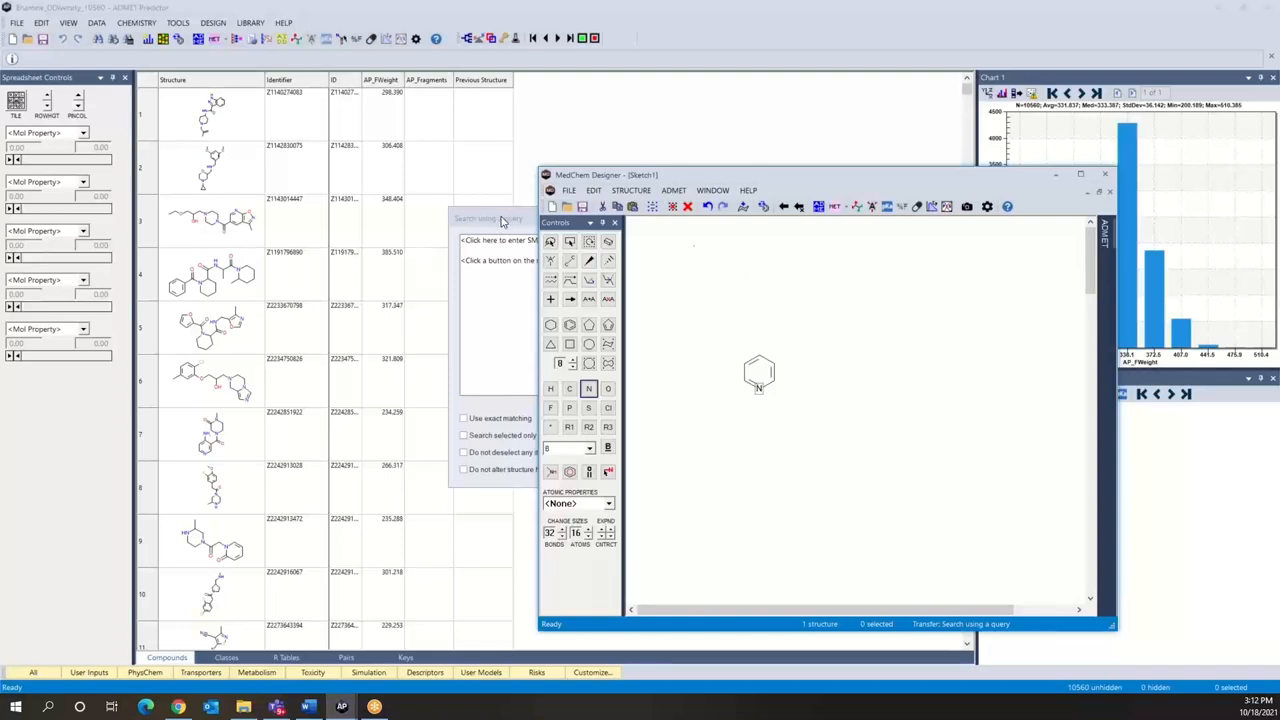
Step: Transfer the pyridine sketch to the query, run the search on the spreadsheet and look through the matching compounds
left_click(785, 210)
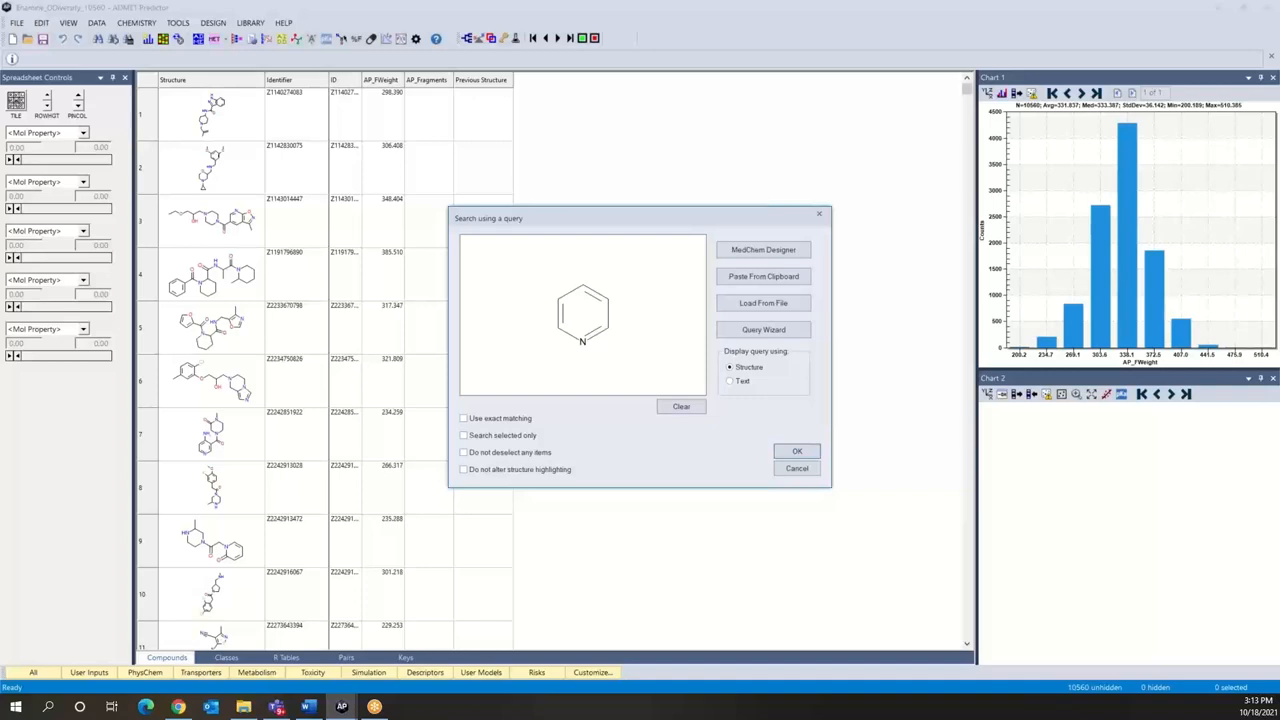
left_click(796, 453)
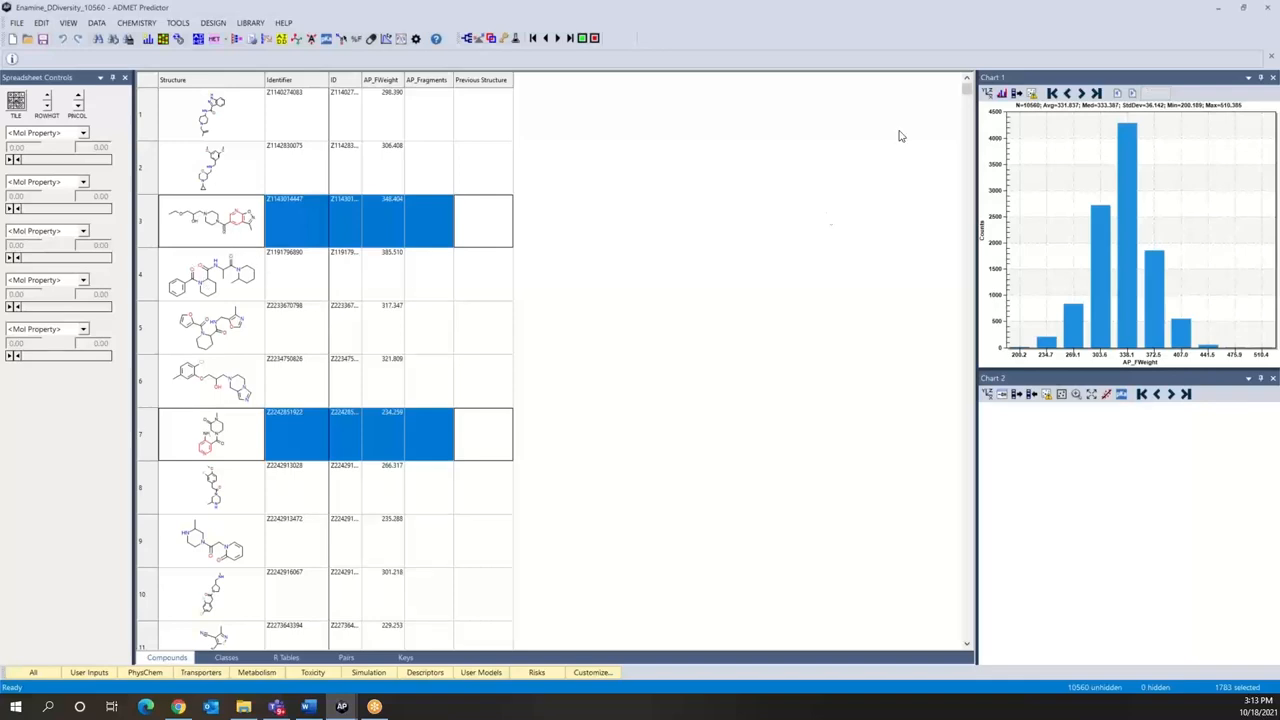
left_click(970, 427)
left_click(970, 427)
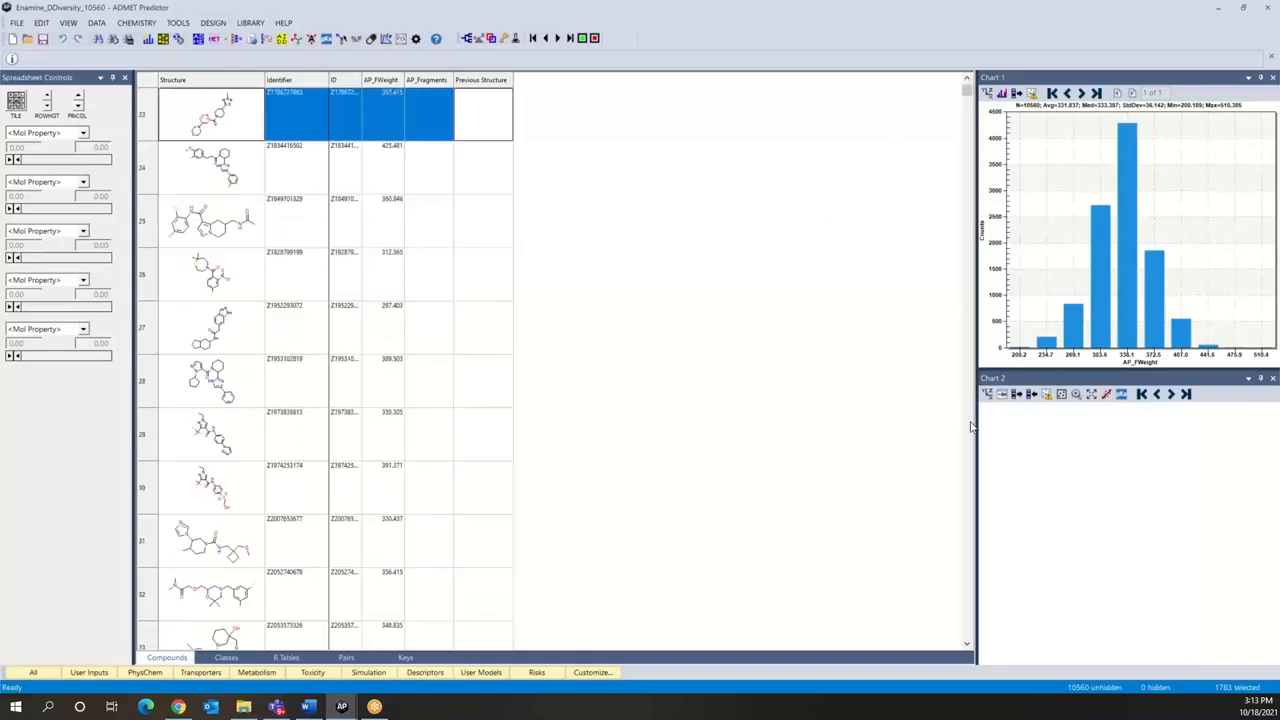
left_click(970, 427)
left_click(970, 427)
left_click_drag(967, 90, 967, 82)
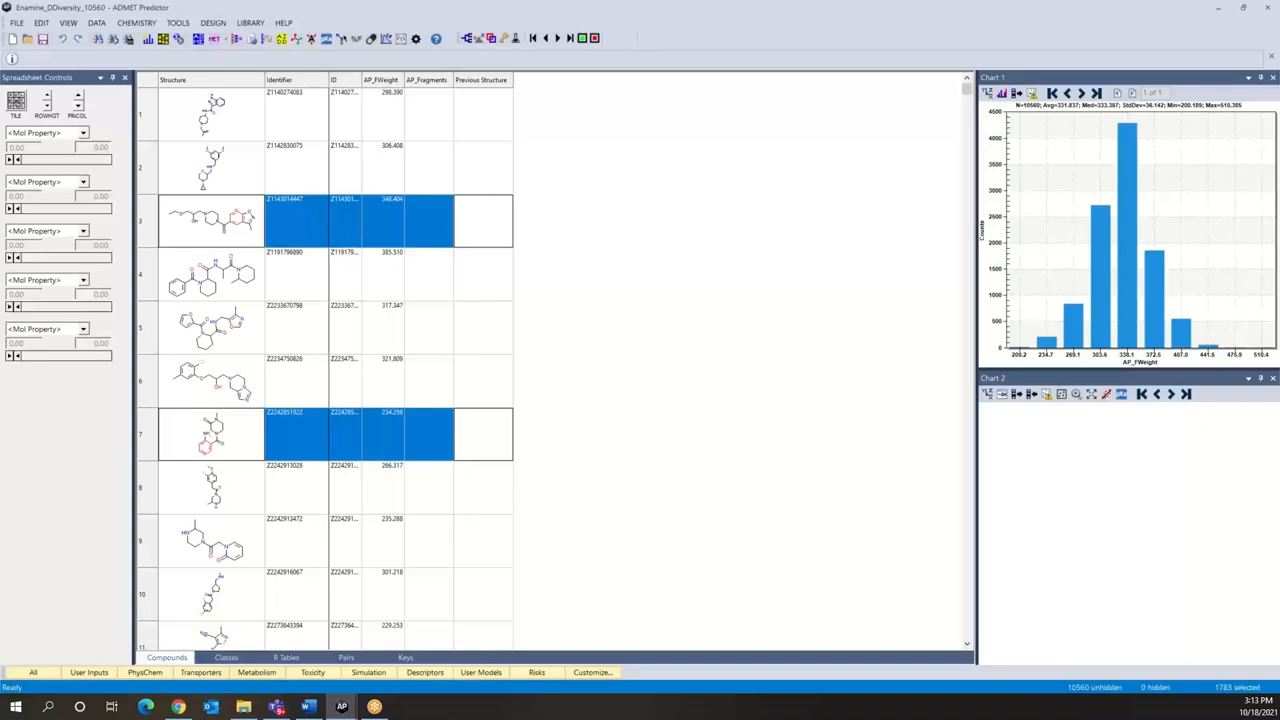
Step: Add a constant-value text attribute named Pyridine with the value Yes to the selected matching compounds
right_click(245, 228)
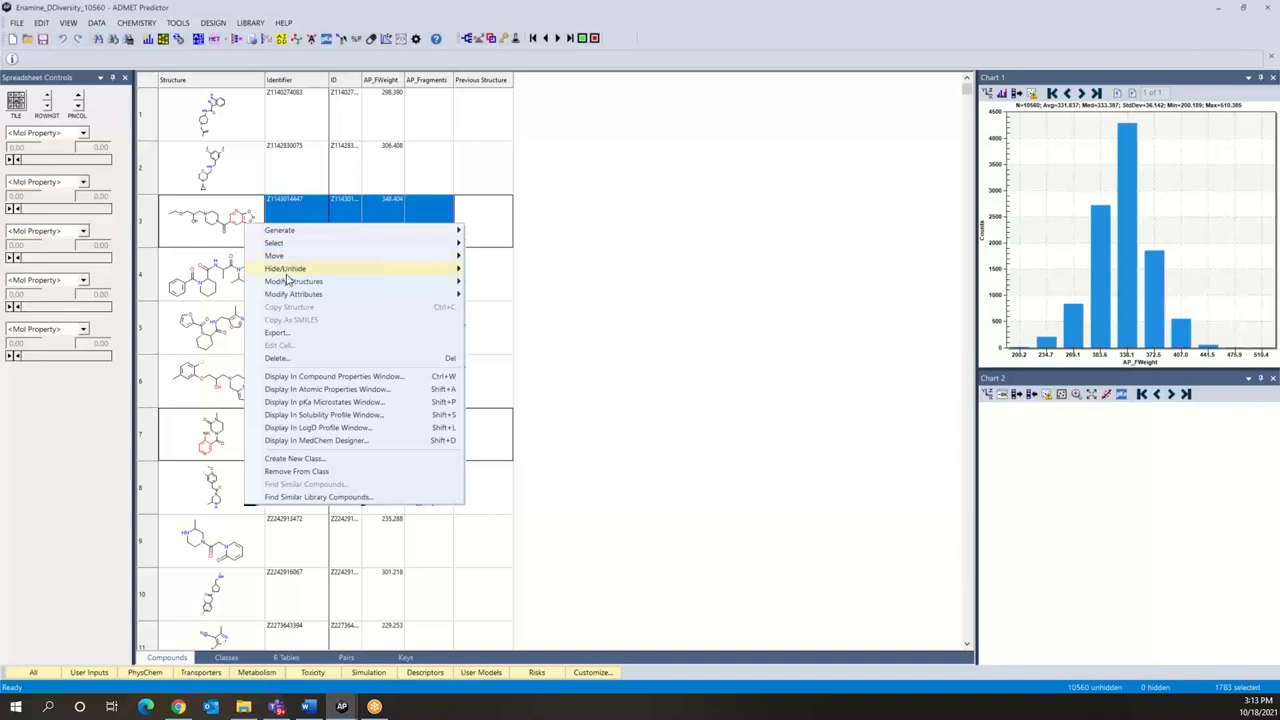
mouse_move(294, 298)
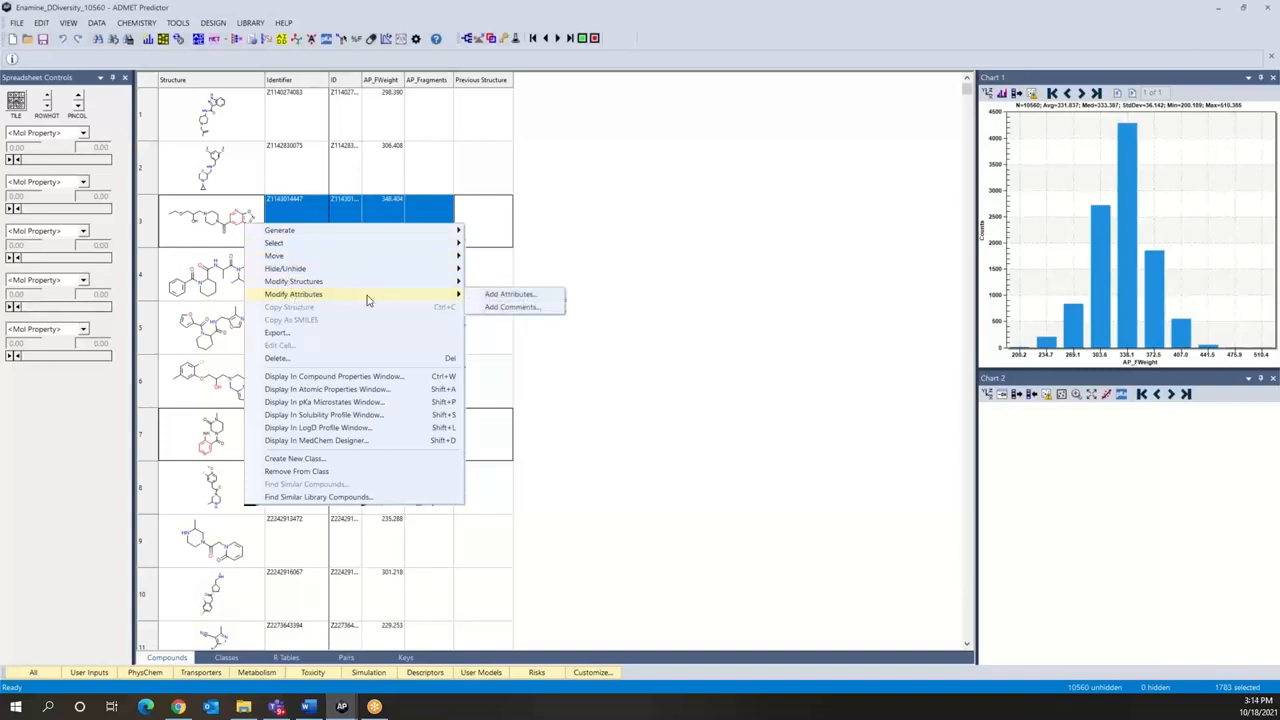
left_click(490, 300)
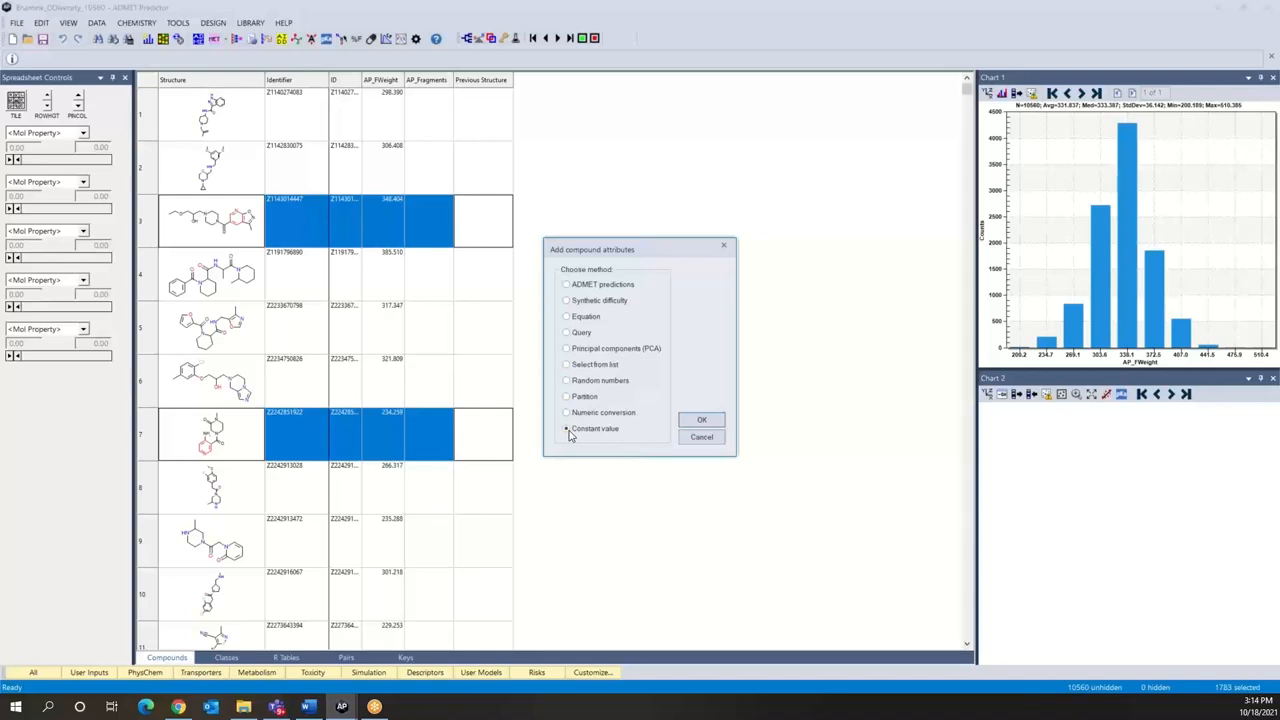
left_click(707, 420)
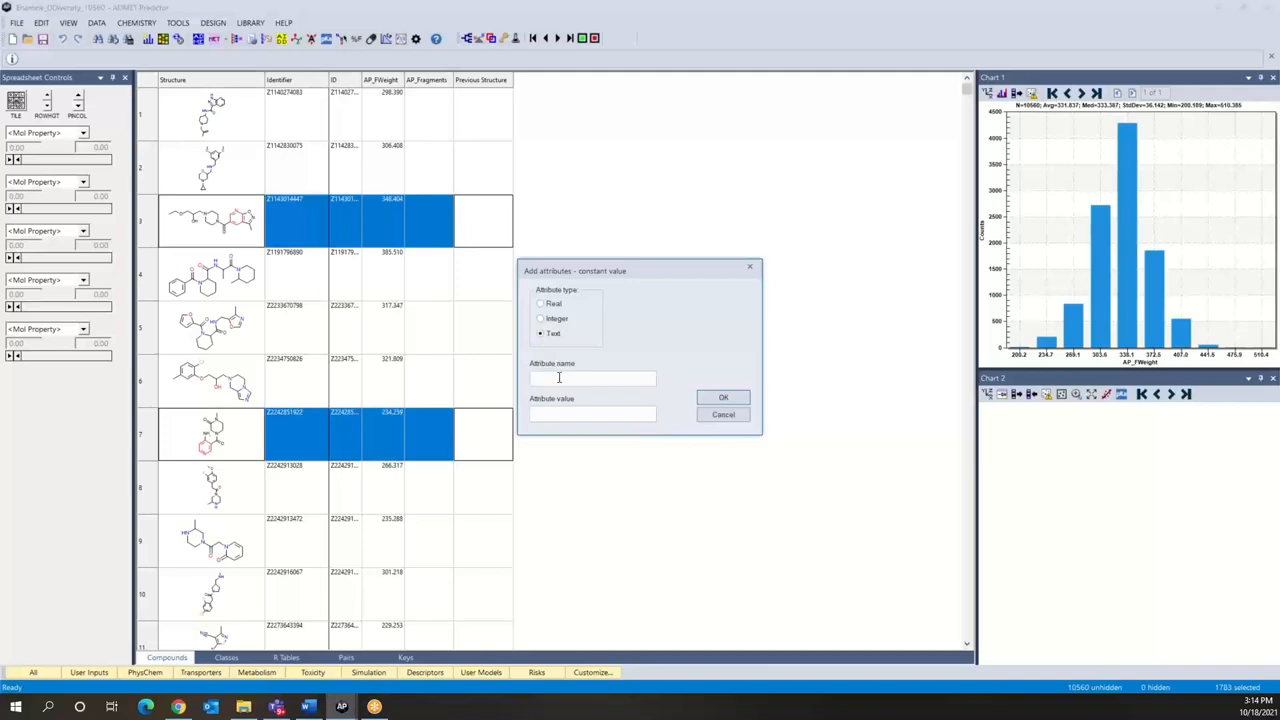
type("Pyridine")
left_click(585, 411)
type("Yes")
left_click(722, 400)
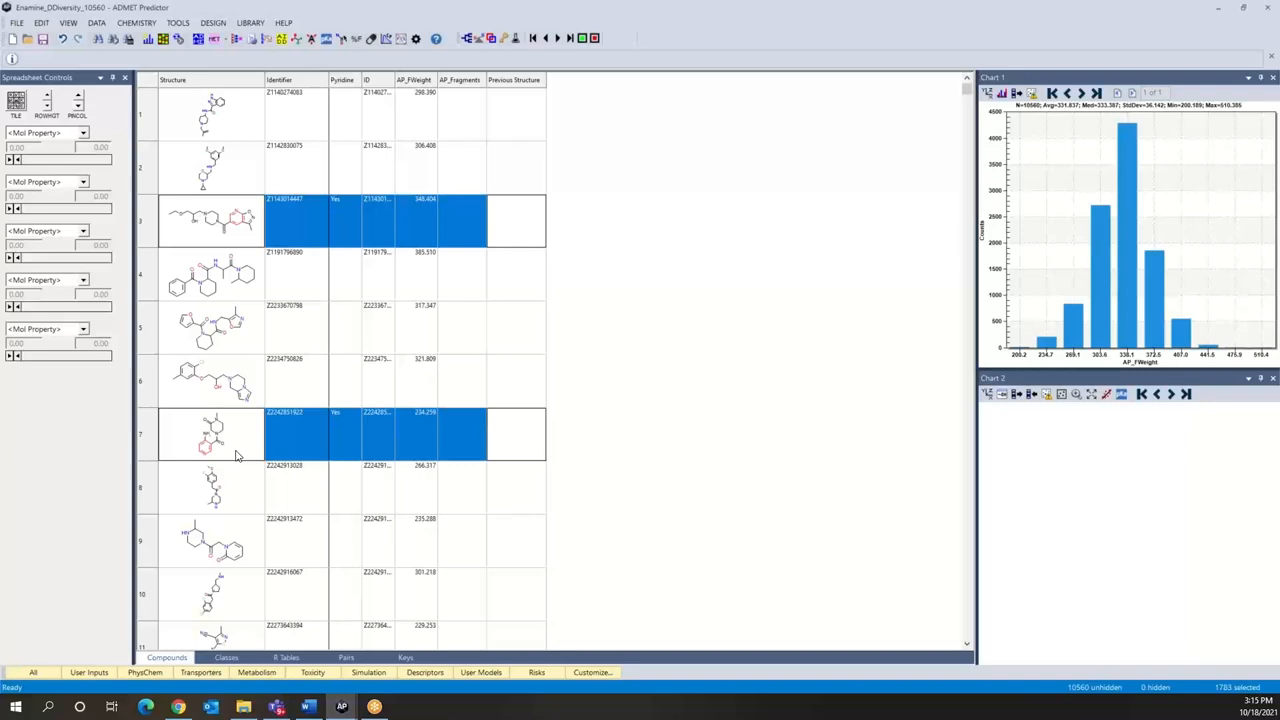
Step: Invert the compound selection and assign those rows the constant text value No for the Pyridine attribute
key("ctrl+i")
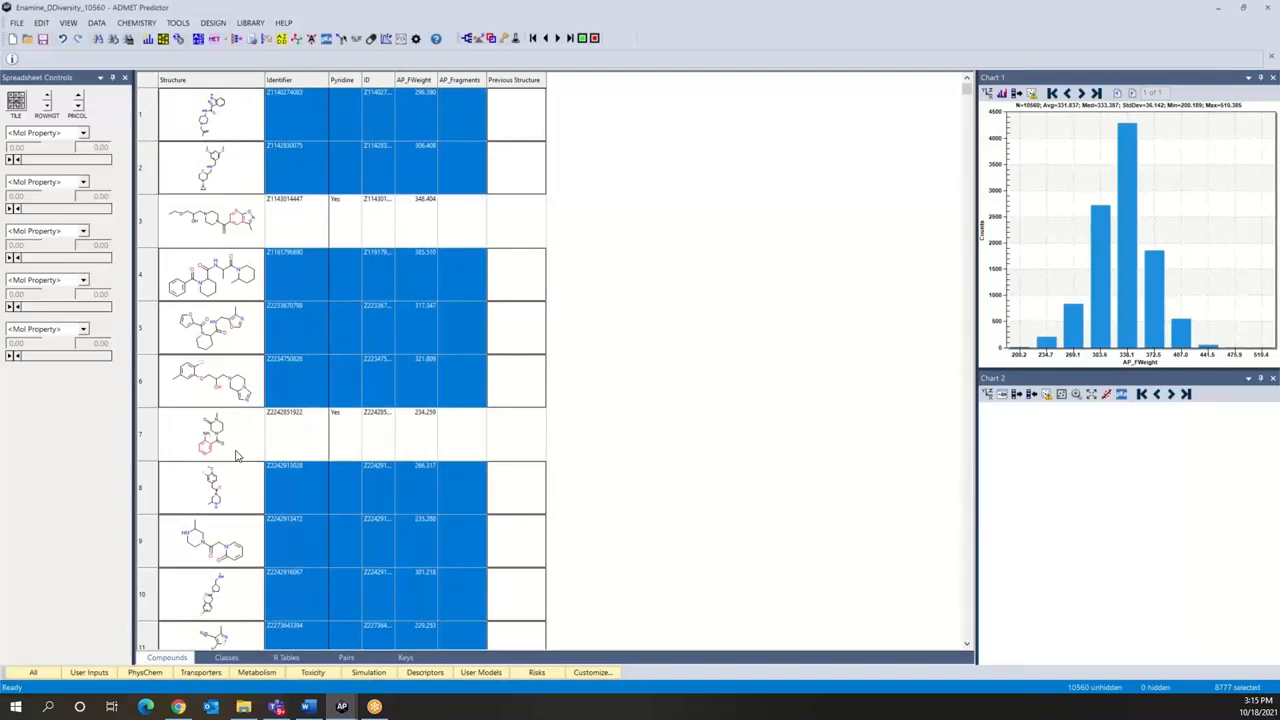
right_click(243, 282)
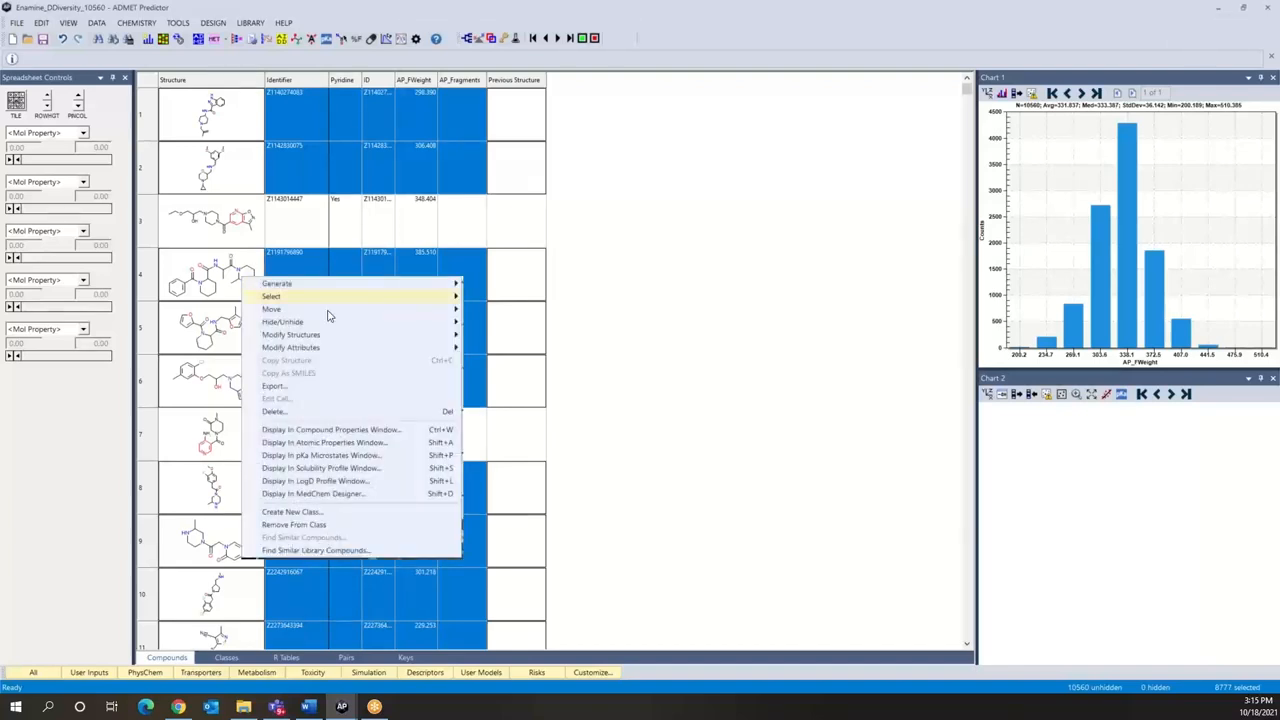
mouse_move(339, 350)
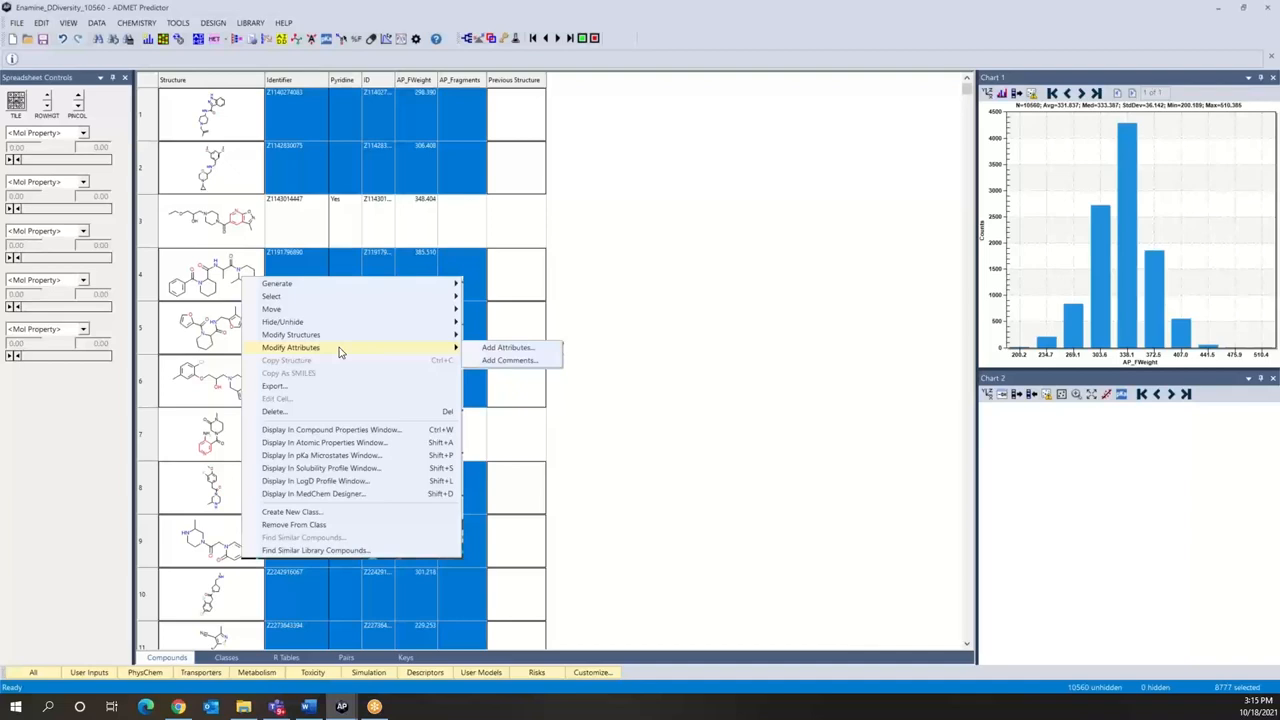
left_click(493, 349)
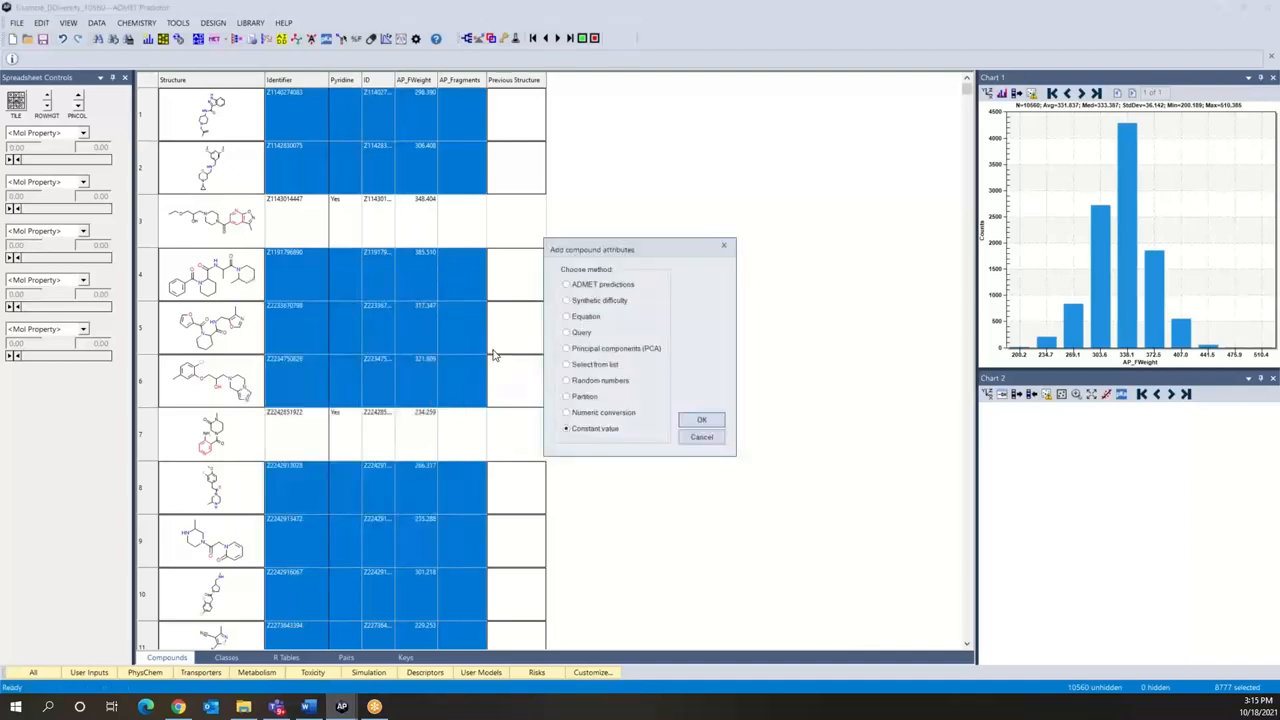
left_click(701, 420)
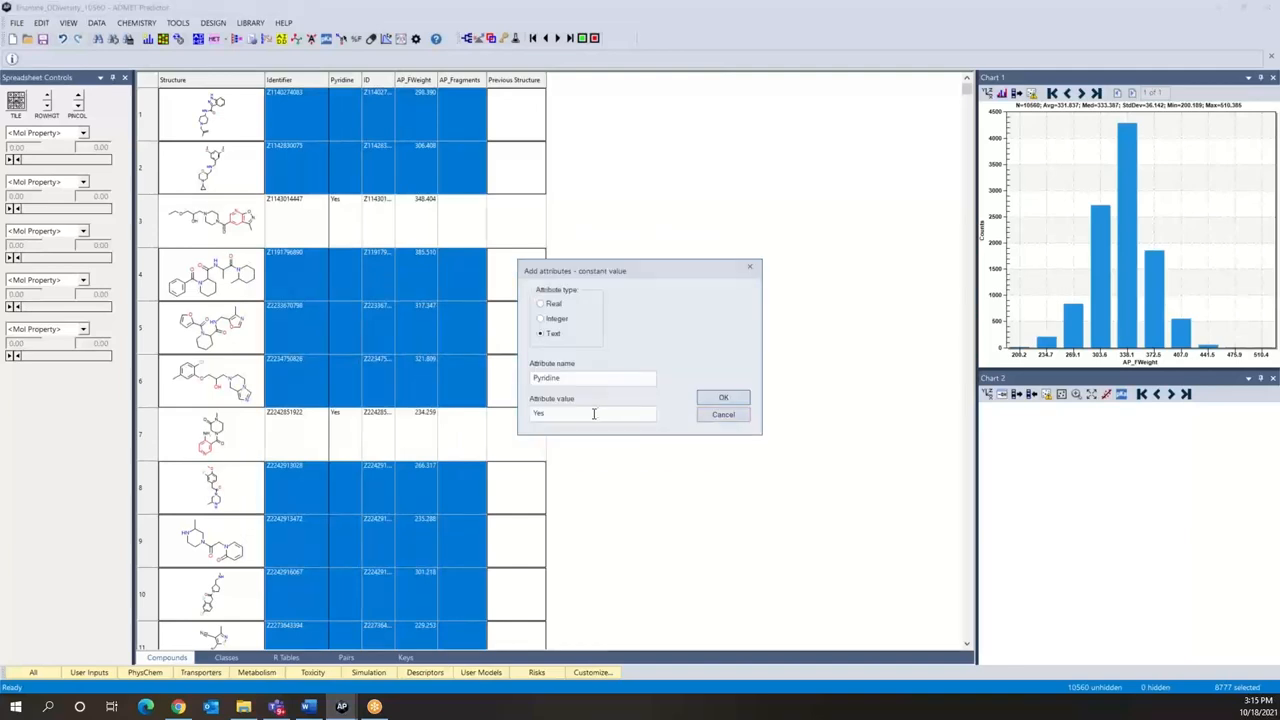
key("BackSpace")
key("BackSpace")
key("BackSpace")
type("No")
left_click(723, 398)
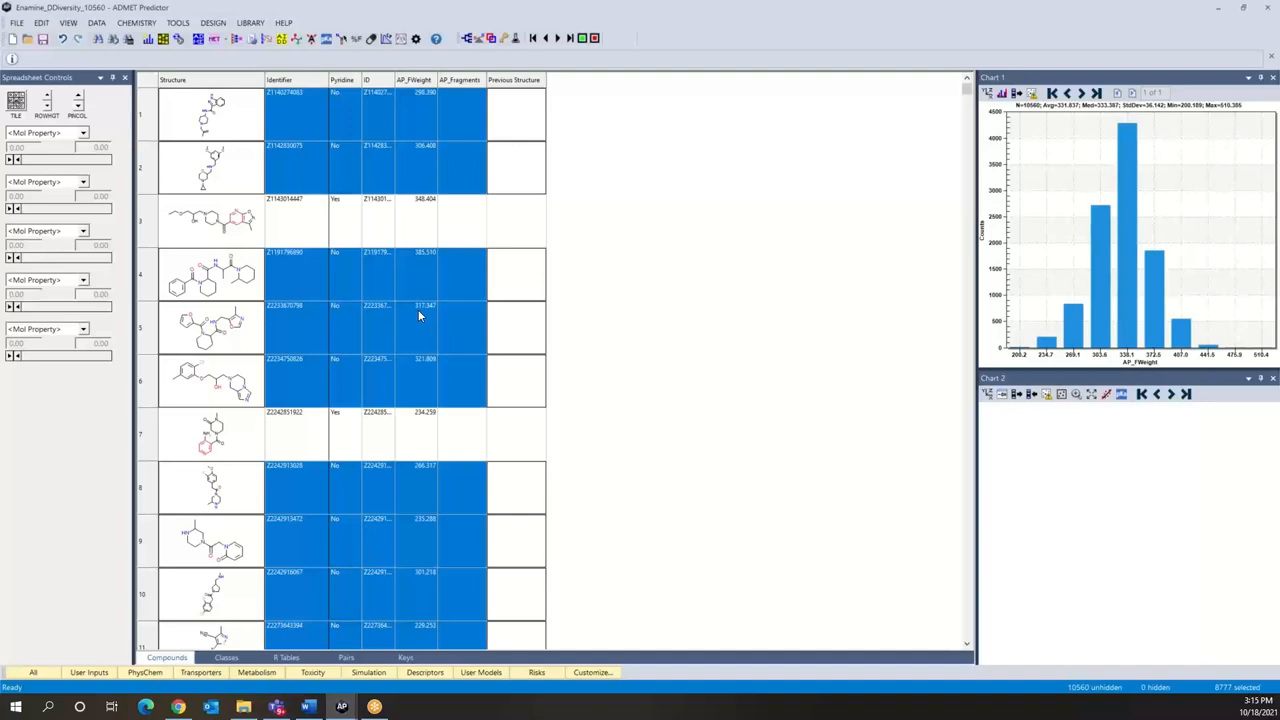
Step: Deselect all compounds in the spreadsheet
left_click(48, 23)
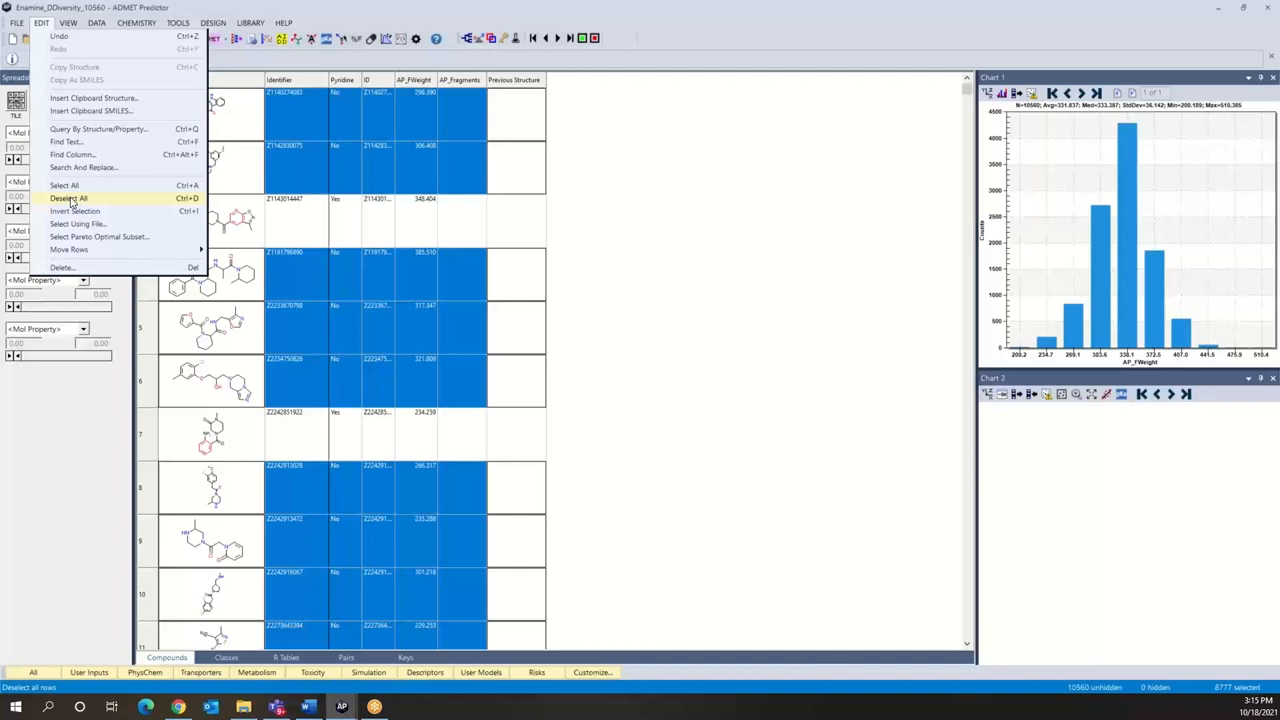
left_click(164, 9)
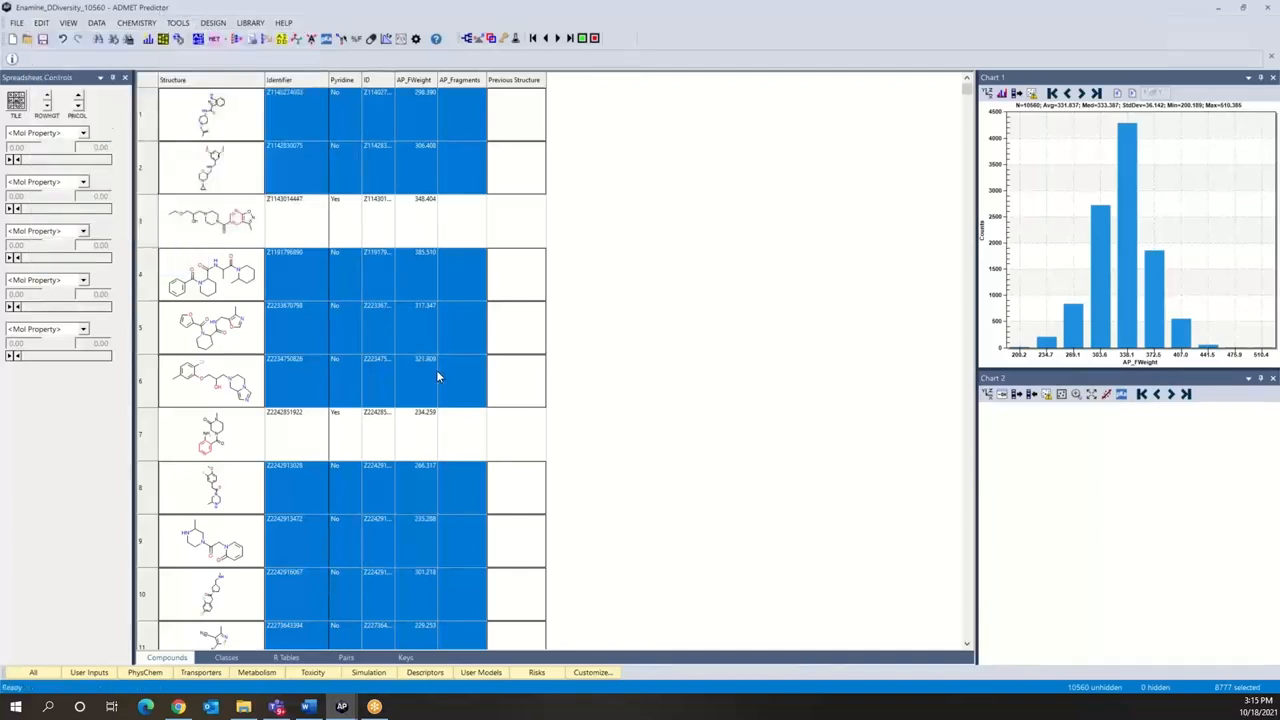
key("Escape")
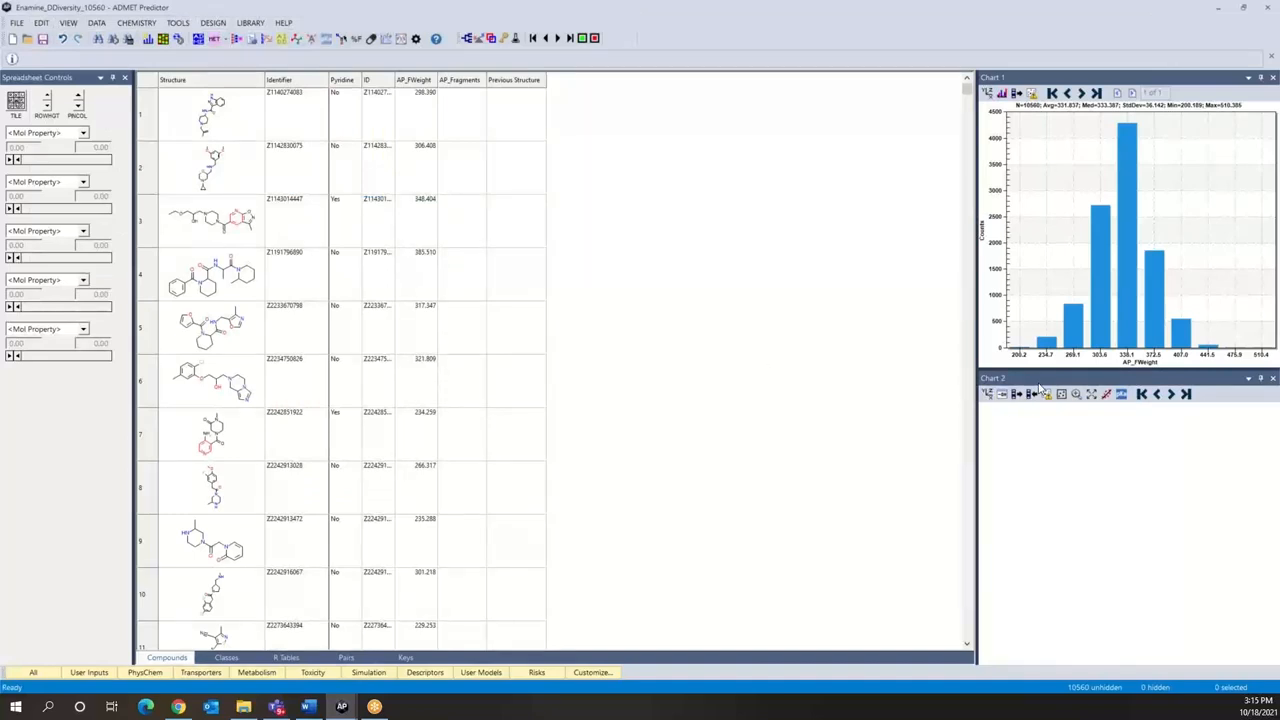
Step: Change the attribute plotted in Chart 1 to Pyridine
left_click(988, 94)
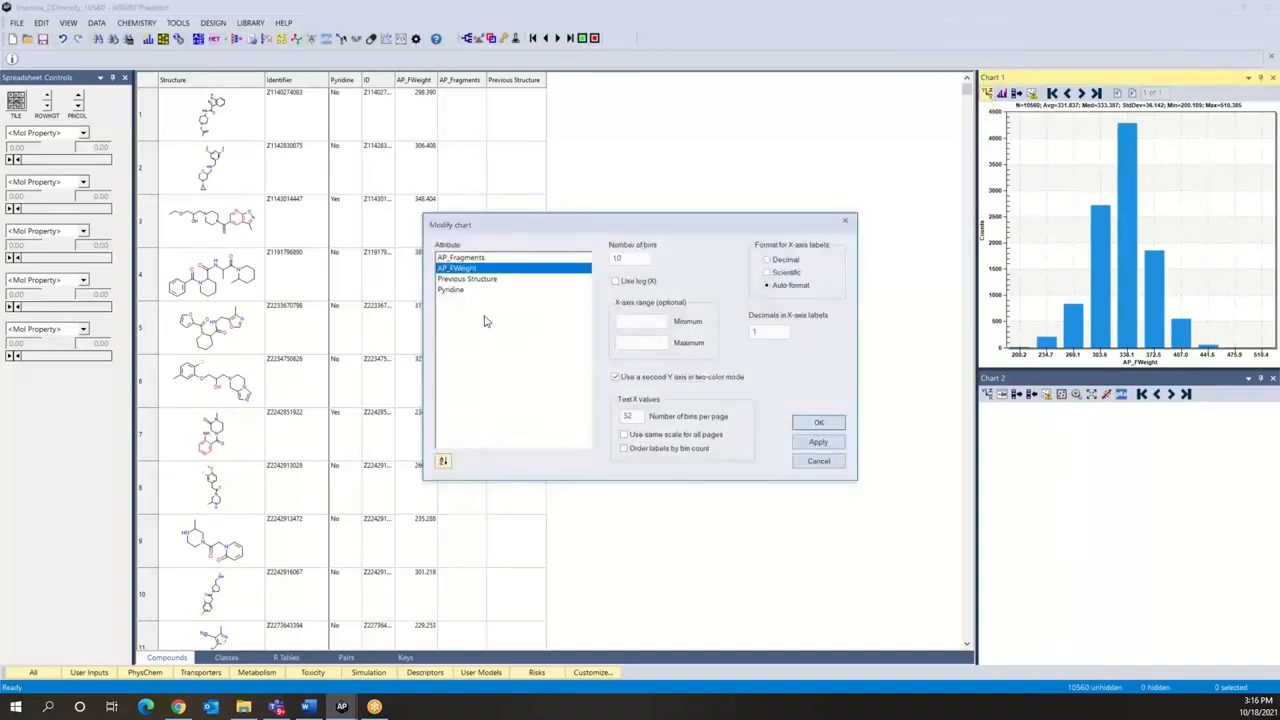
left_click(452, 291)
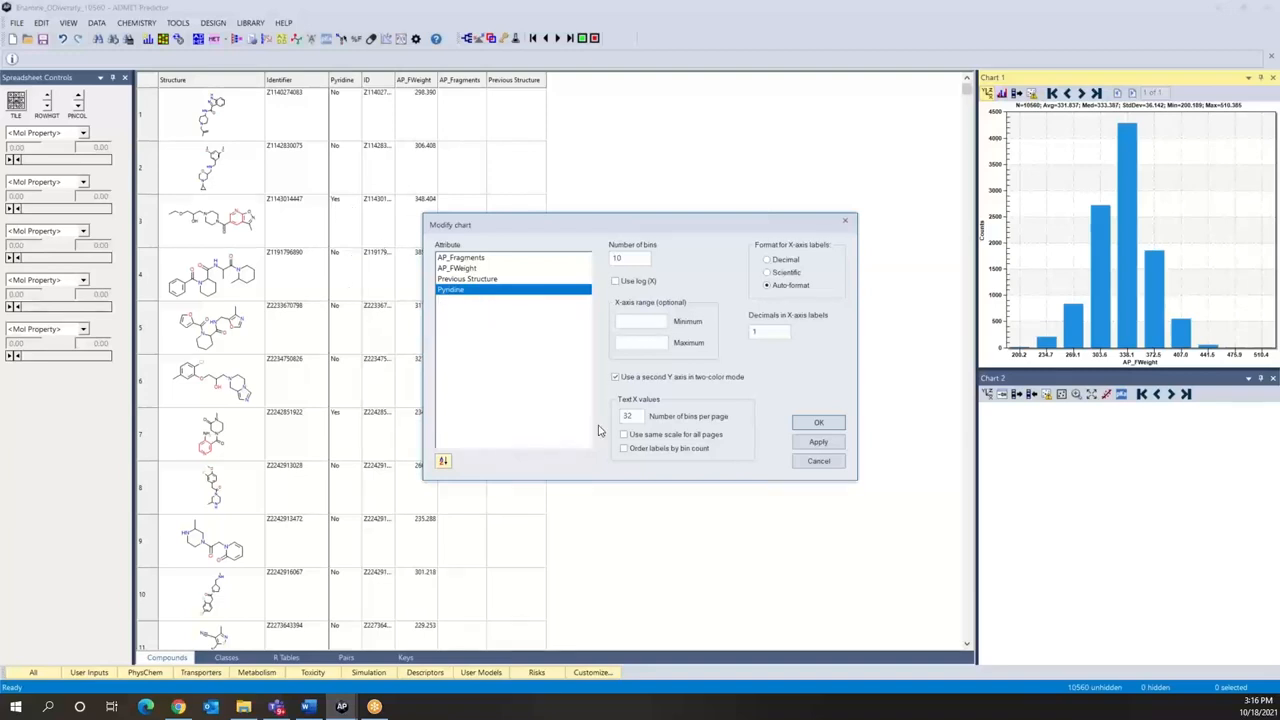
left_click(818, 422)
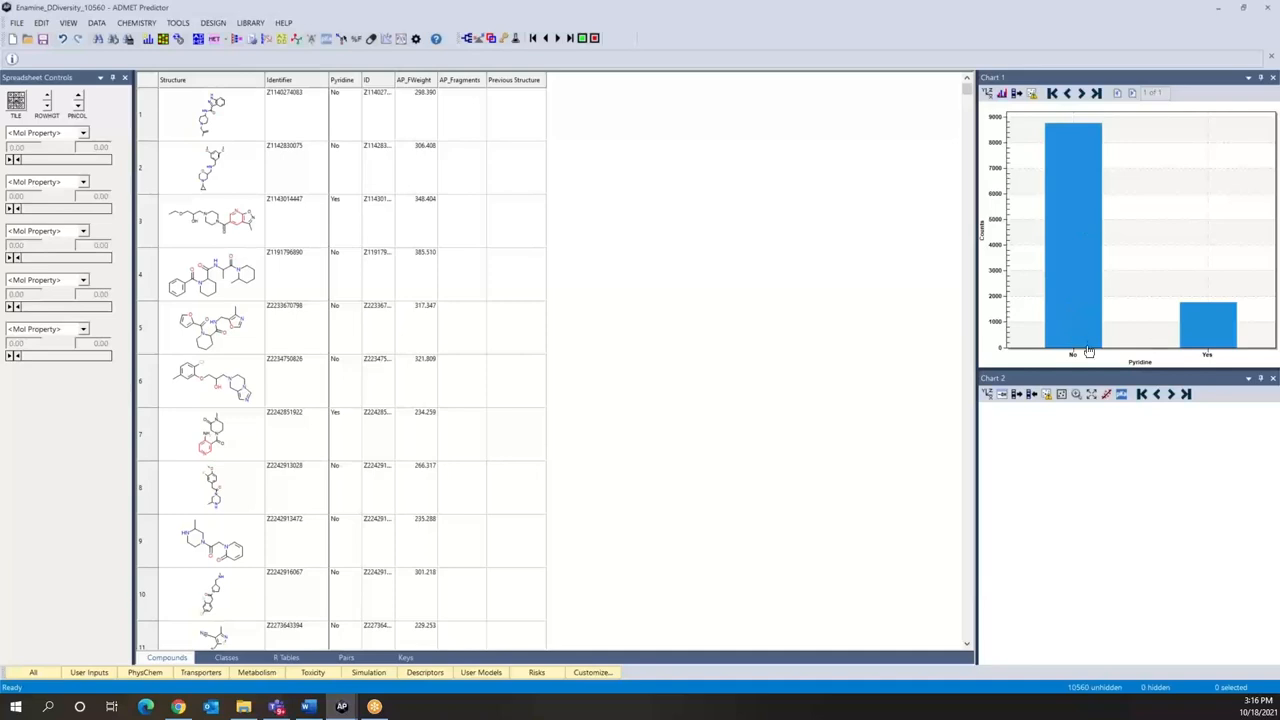
Step: Browse the compounds behind the Yes bar of the Pyridine chart one by one to check their highlighted substructures
double_click(1211, 328)
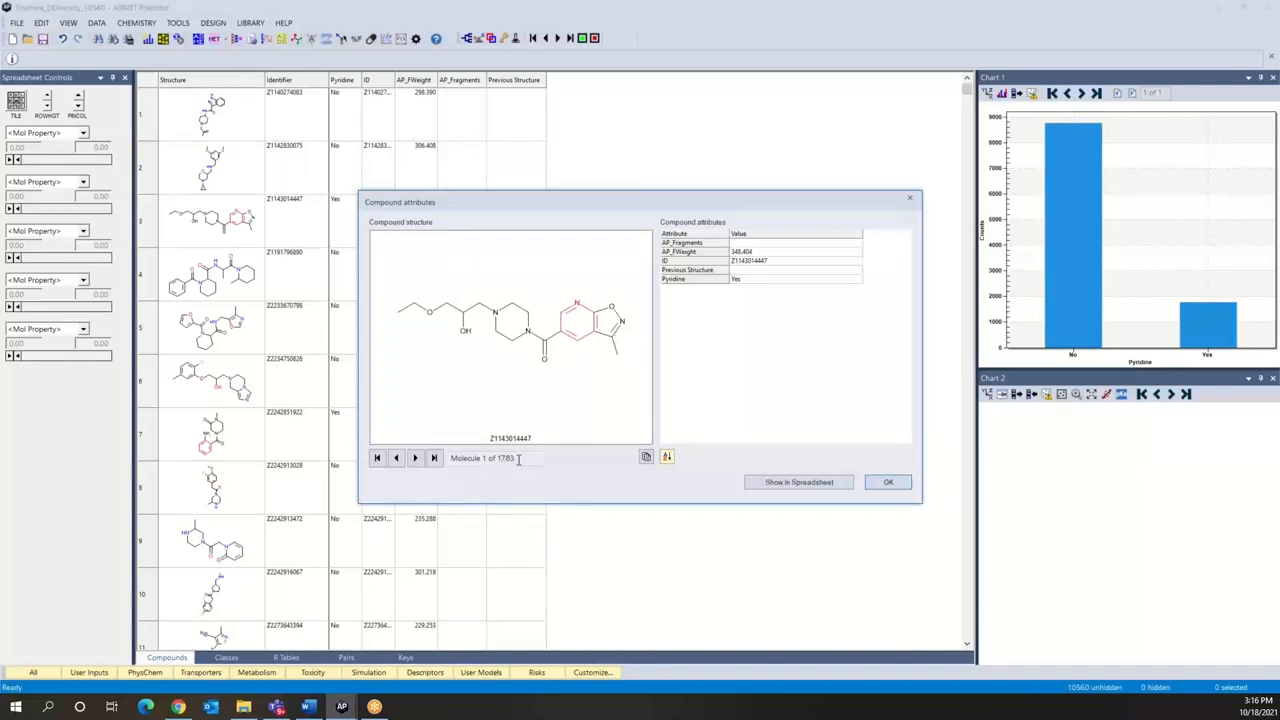
left_click(416, 458)
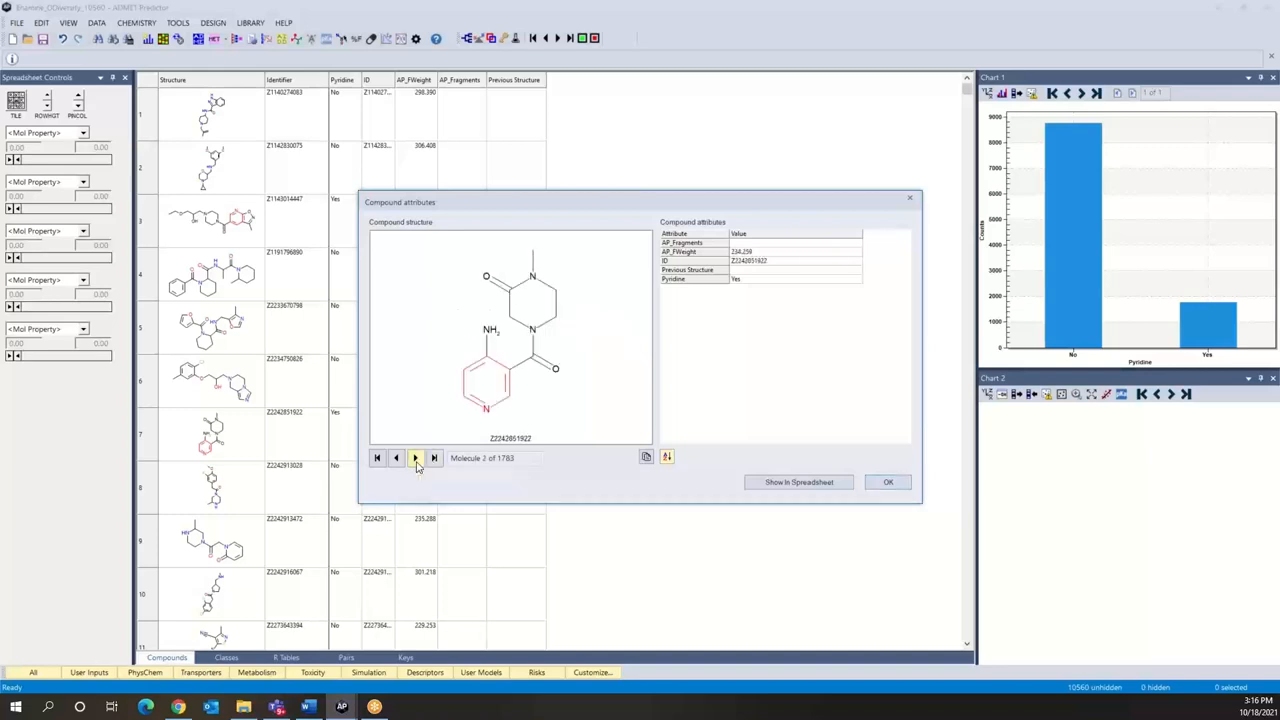
left_click(416, 458)
left_click(416, 458)
left_click(416, 458)
left_click(416, 458)
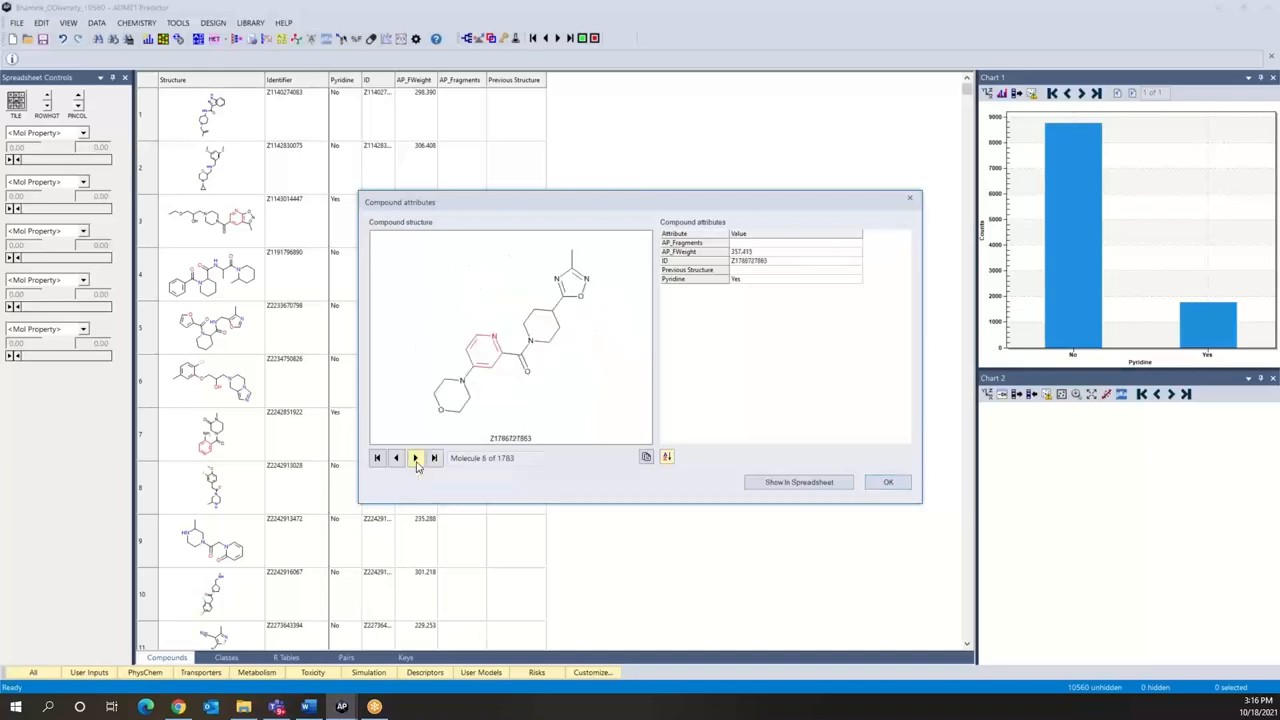
left_click(416, 458)
left_click(416, 458)
left_click(416, 458)
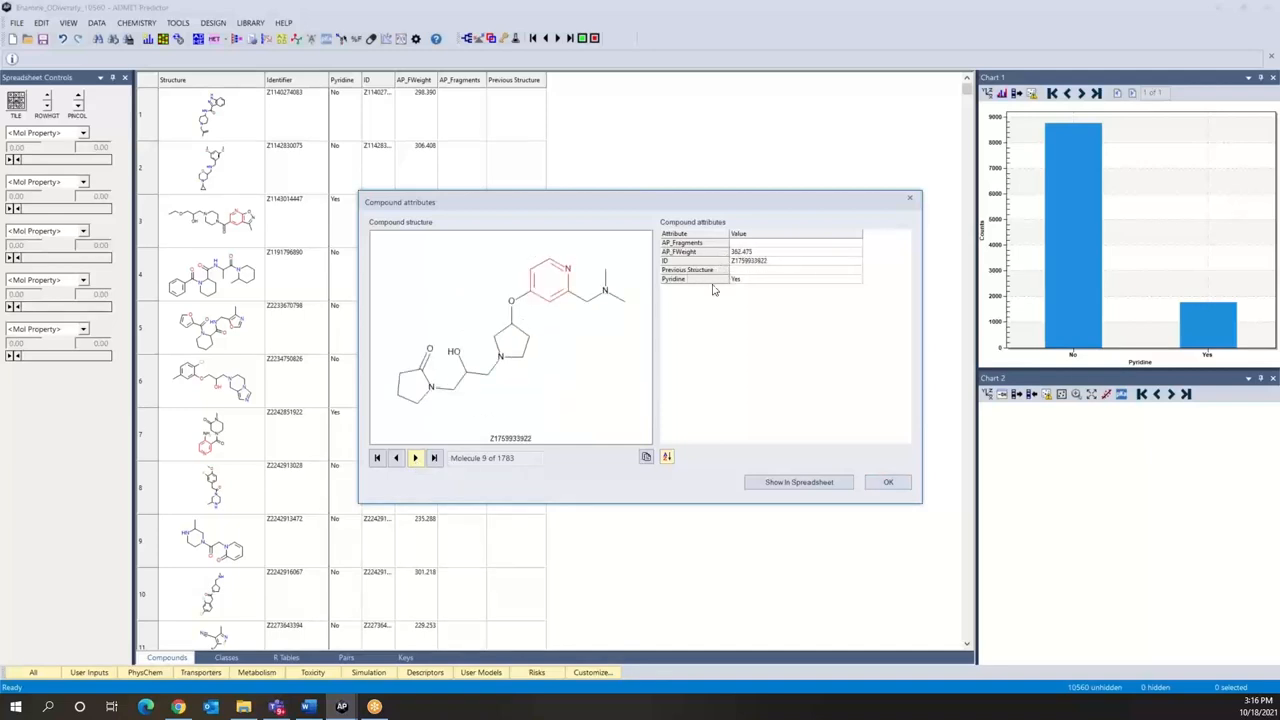
left_click(888, 483)
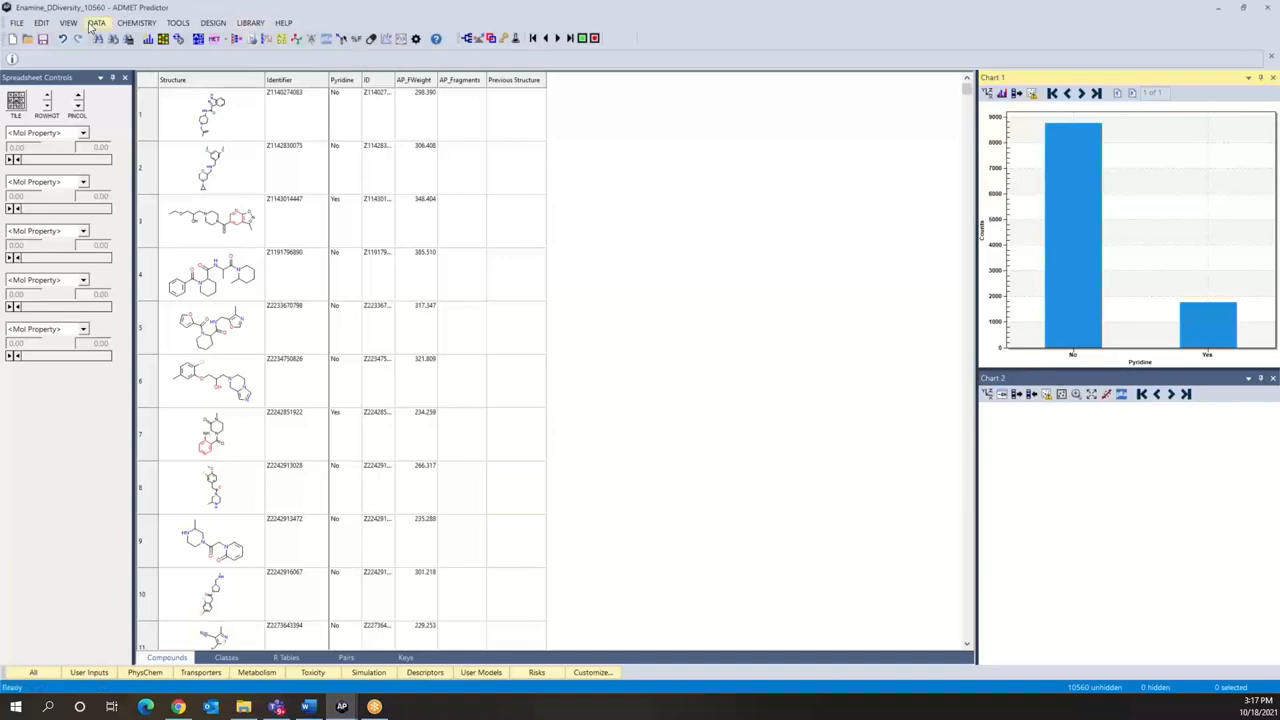
left_click(41, 24)
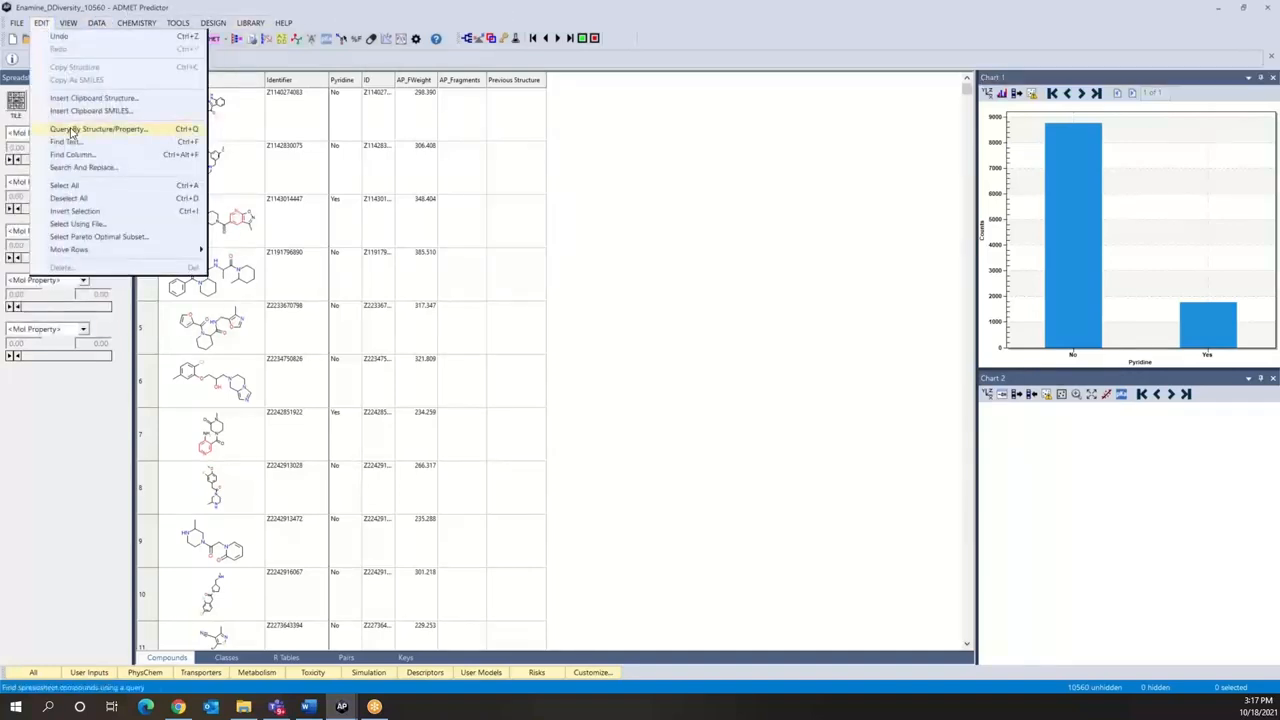
left_click(75, 12)
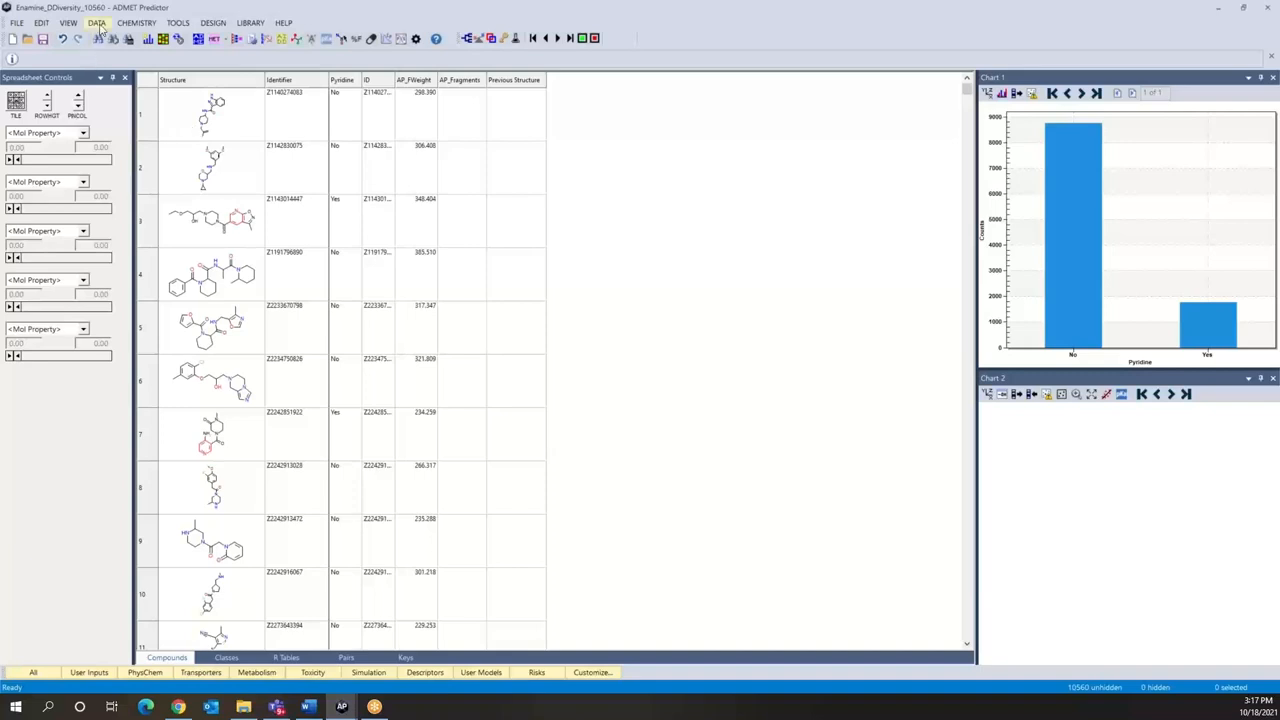
Step: Start adding a compound attribute by the Query method and clear the pyridine structure from the query definition
left_click(97, 23)
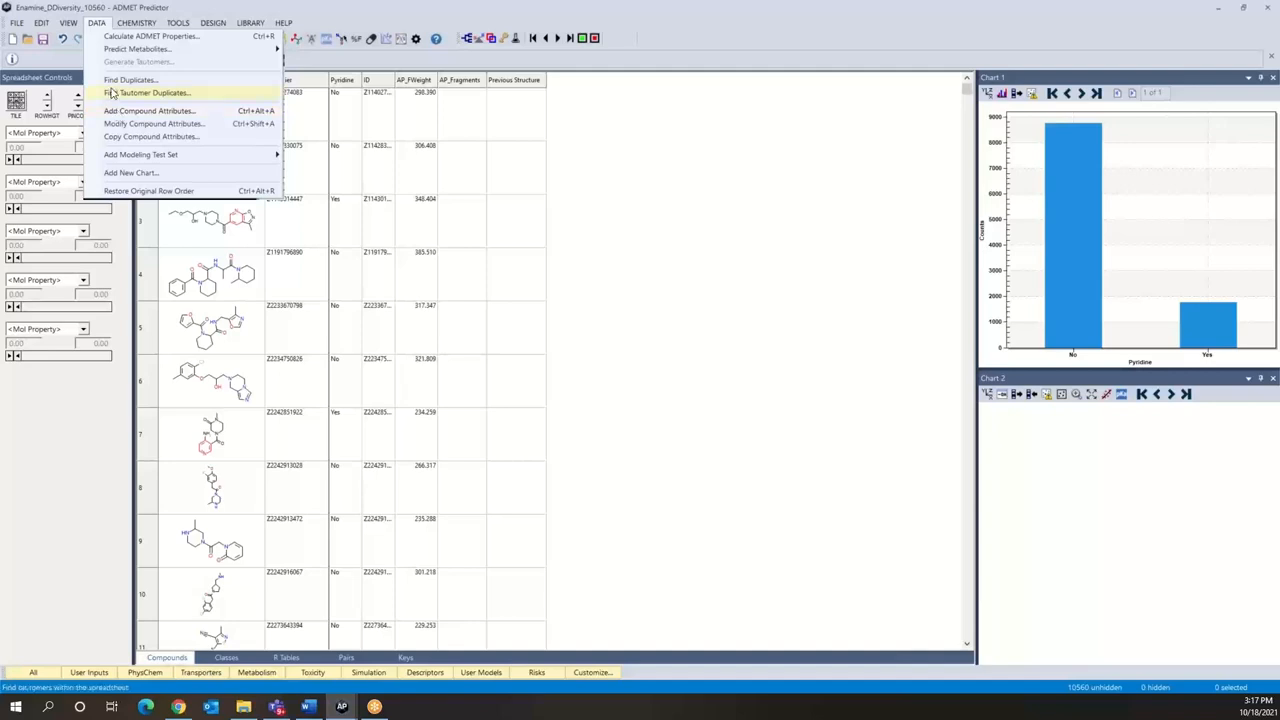
left_click(101, 113)
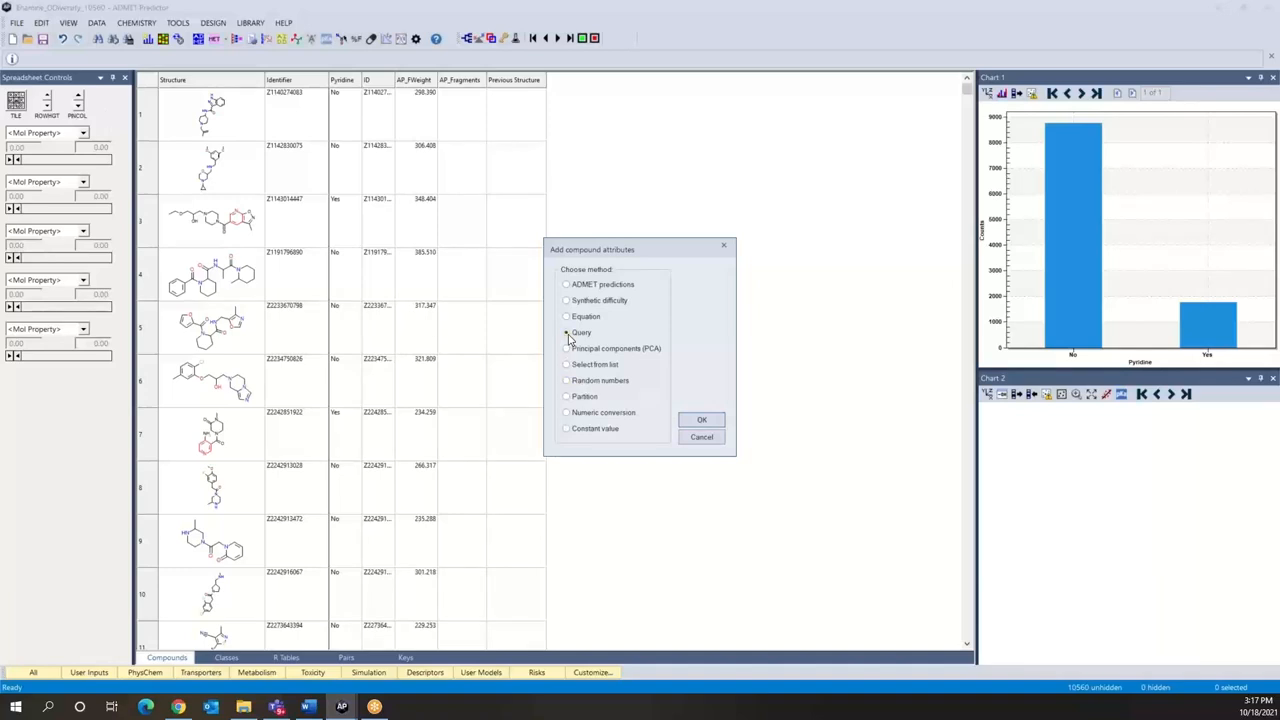
left_click(702, 421)
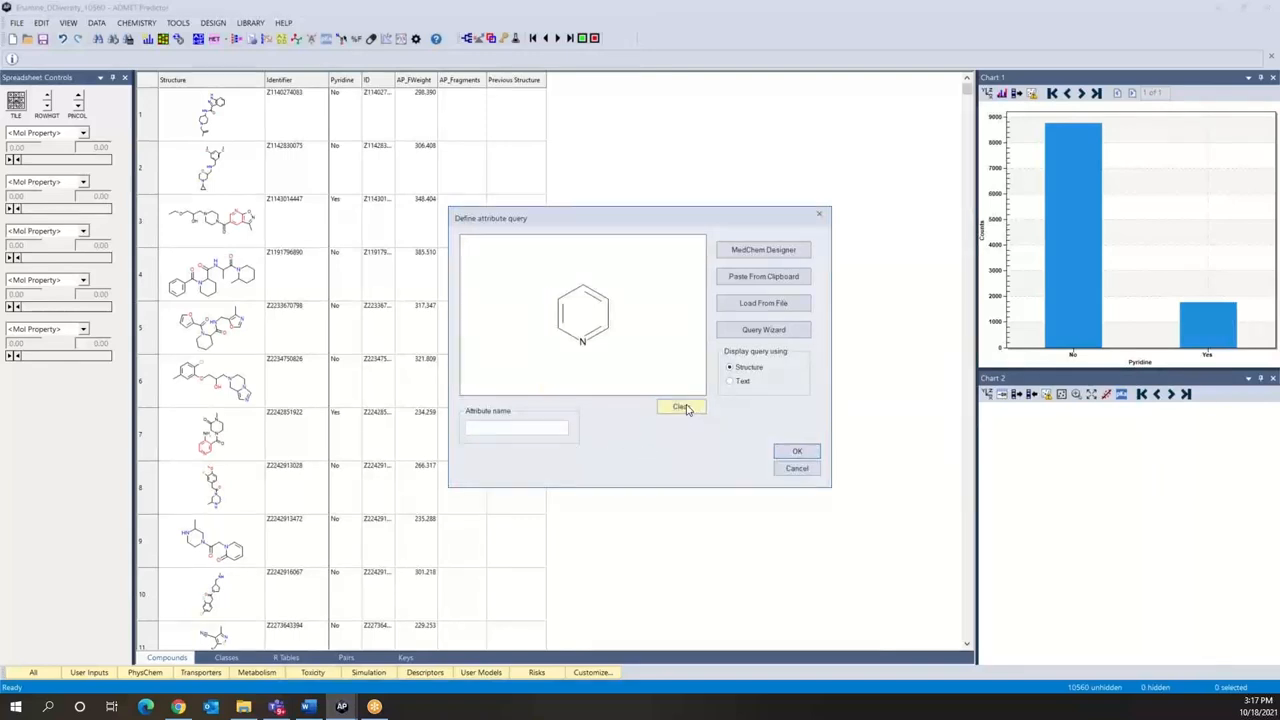
left_click(678, 410)
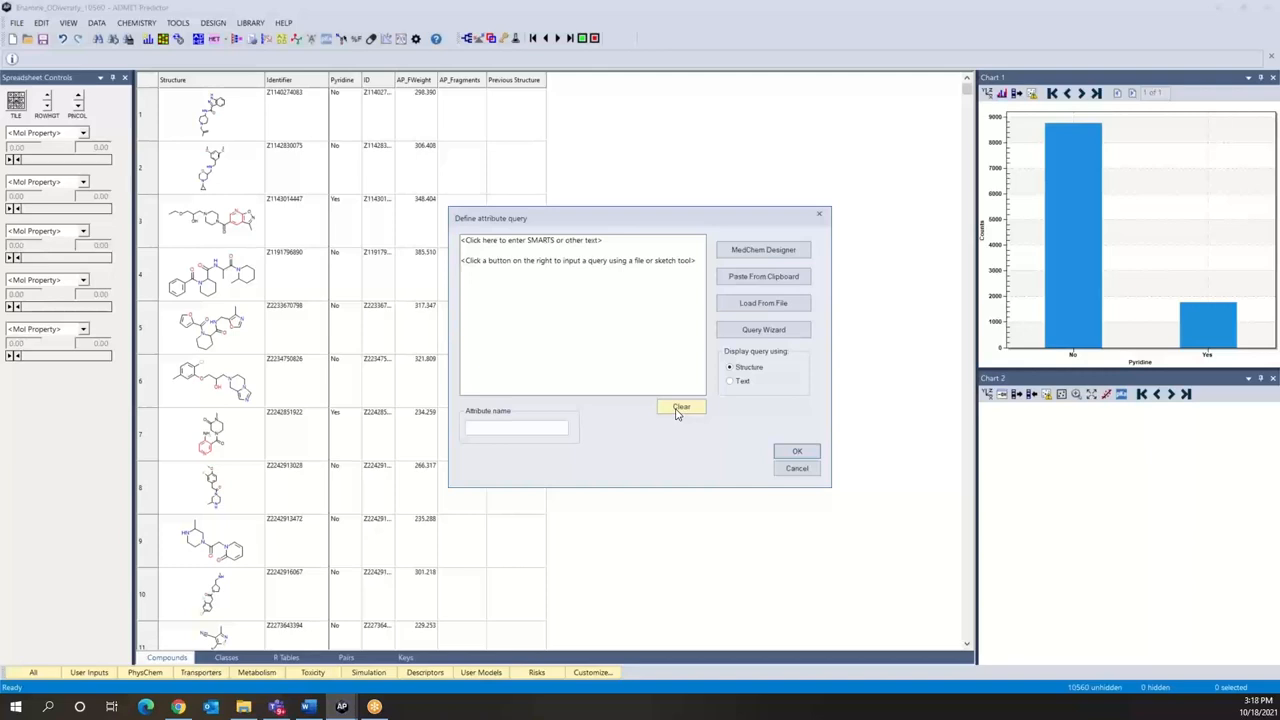
Step: Launch MedChem Designer from the attribute query definition and place a three-membered ring on the sketch
left_click(749, 252)
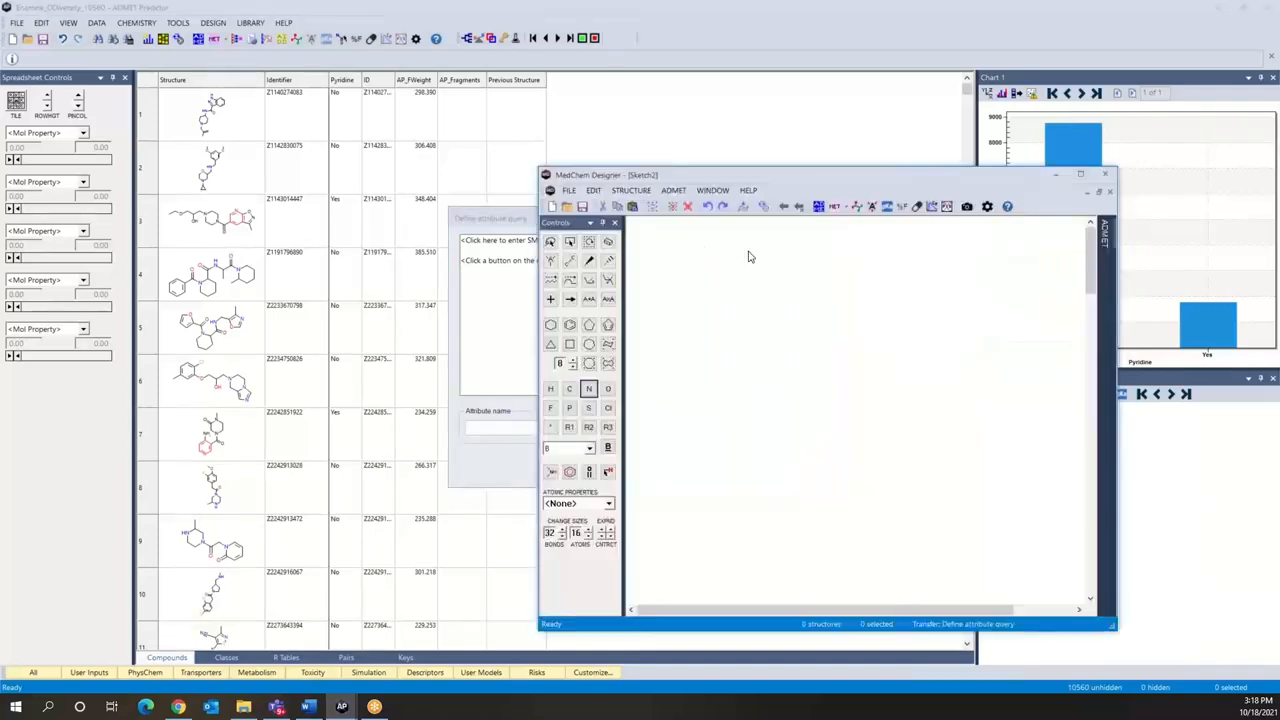
left_click(550, 344)
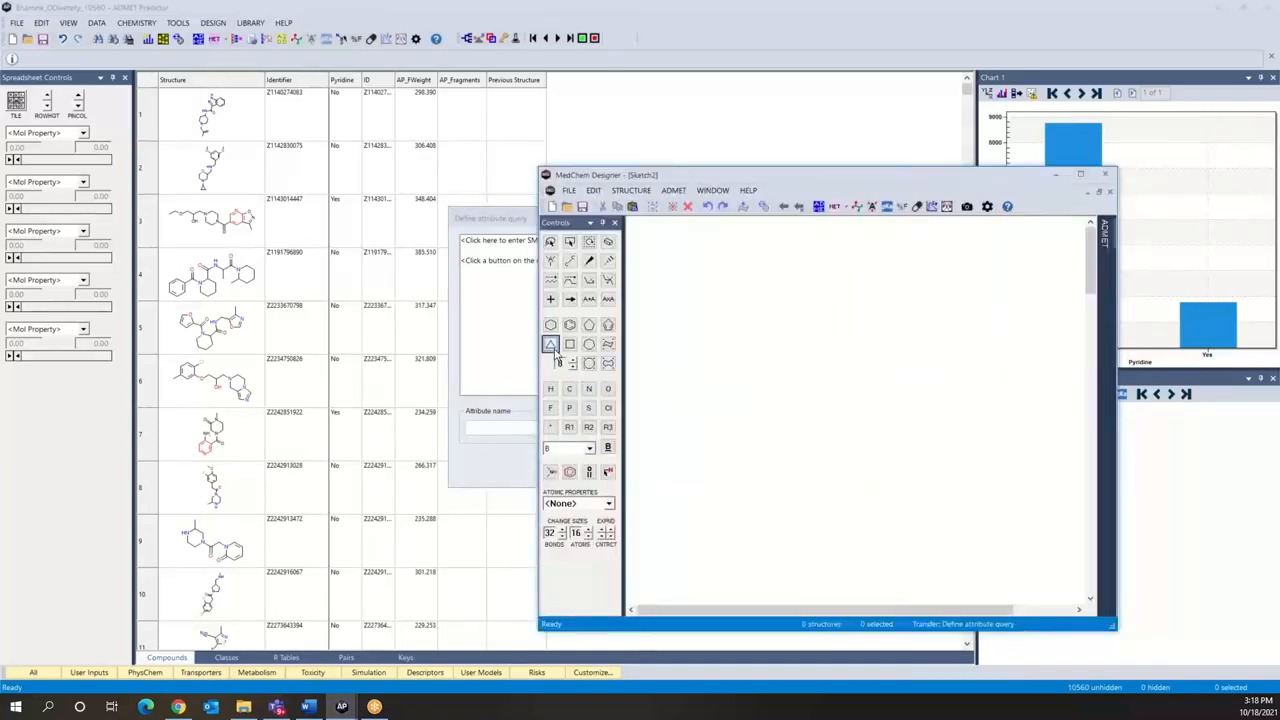
left_click(765, 389)
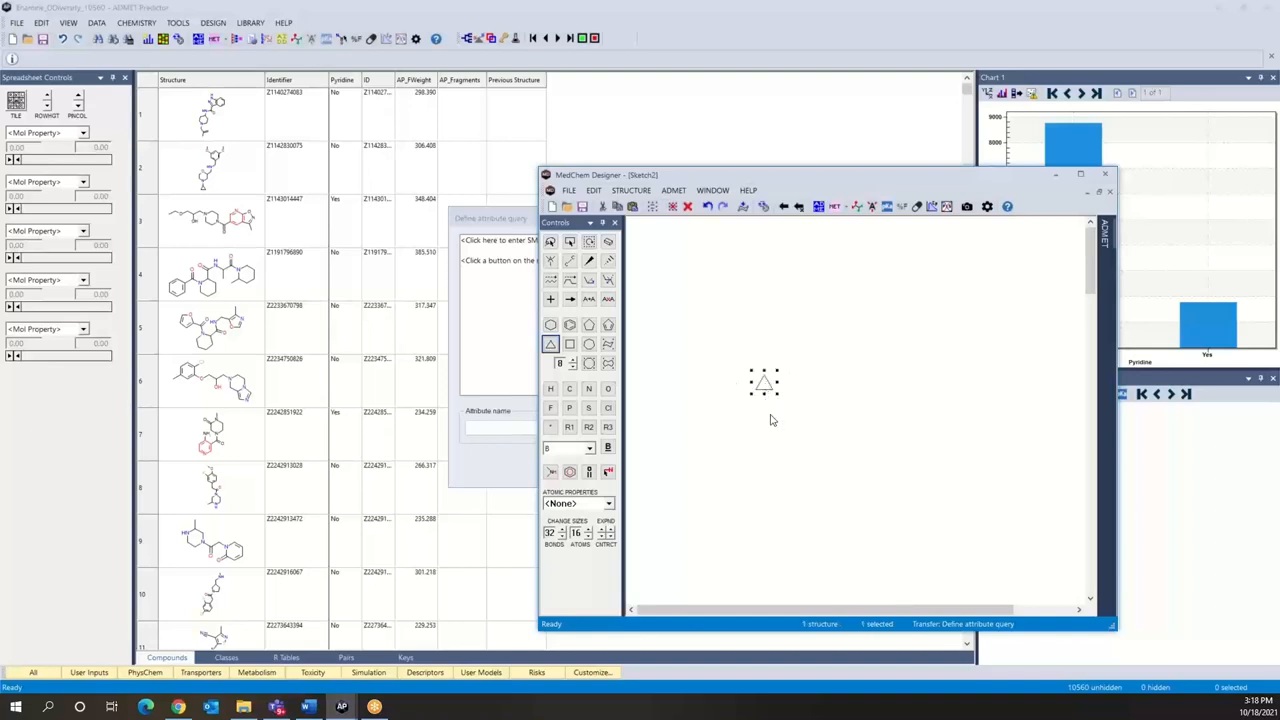
Step: Set the ring's top atom to allow only the selected atoms C, N and O
left_click(550, 261)
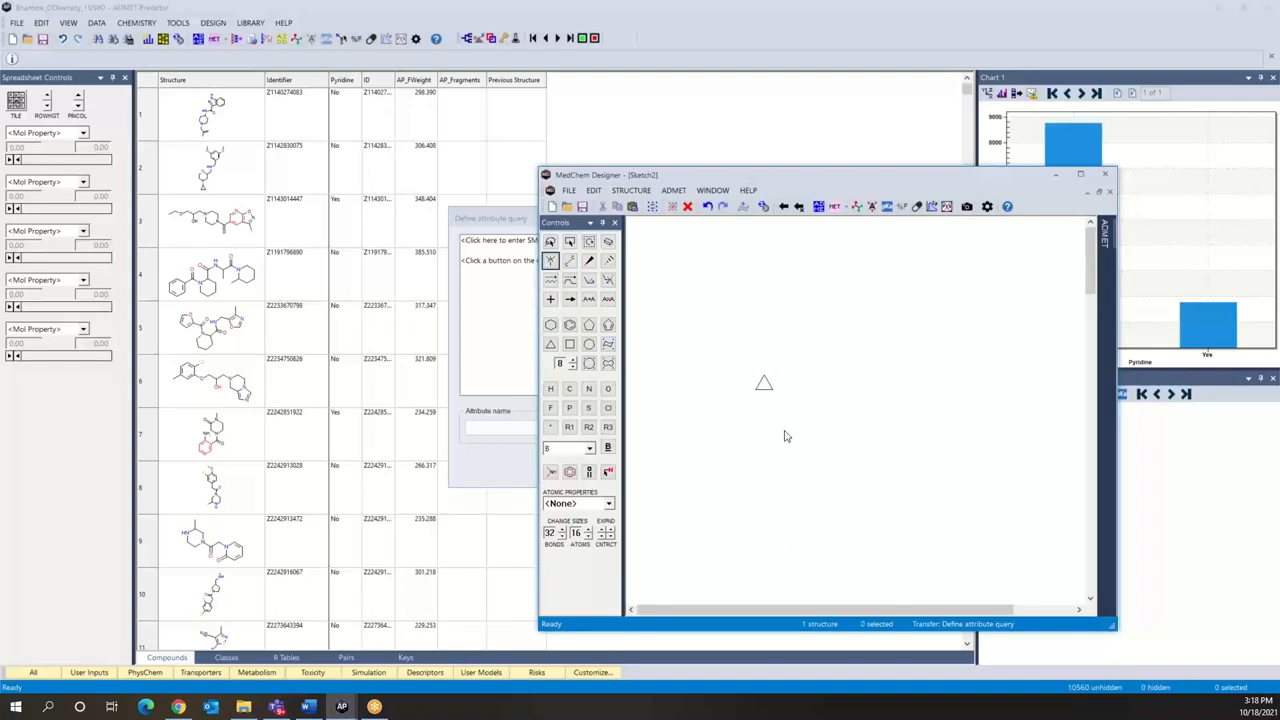
double_click(763, 381)
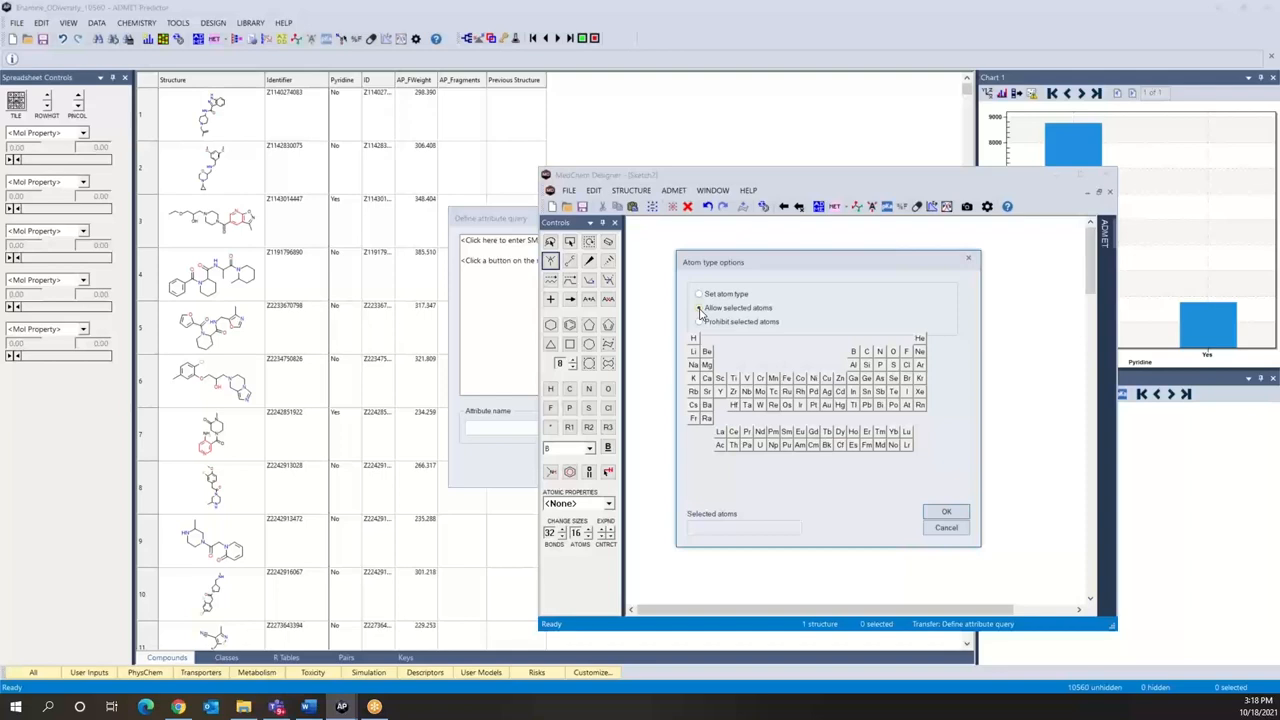
left_click(700, 310)
left_click(866, 352)
left_click(880, 353)
left_click(892, 353)
left_click(943, 513)
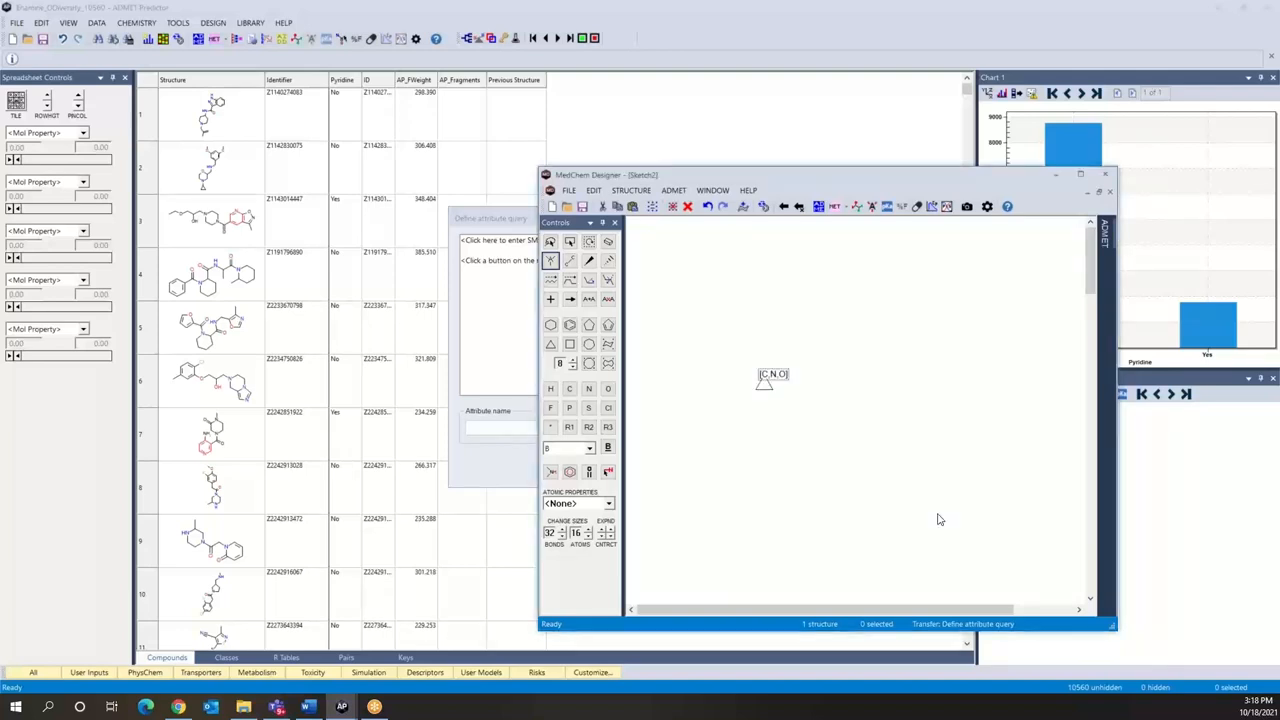
Step: Transfer the ring sketch to the attribute query and add it to the spreadsheet under the attribute name 3MbRing
left_click(786, 209)
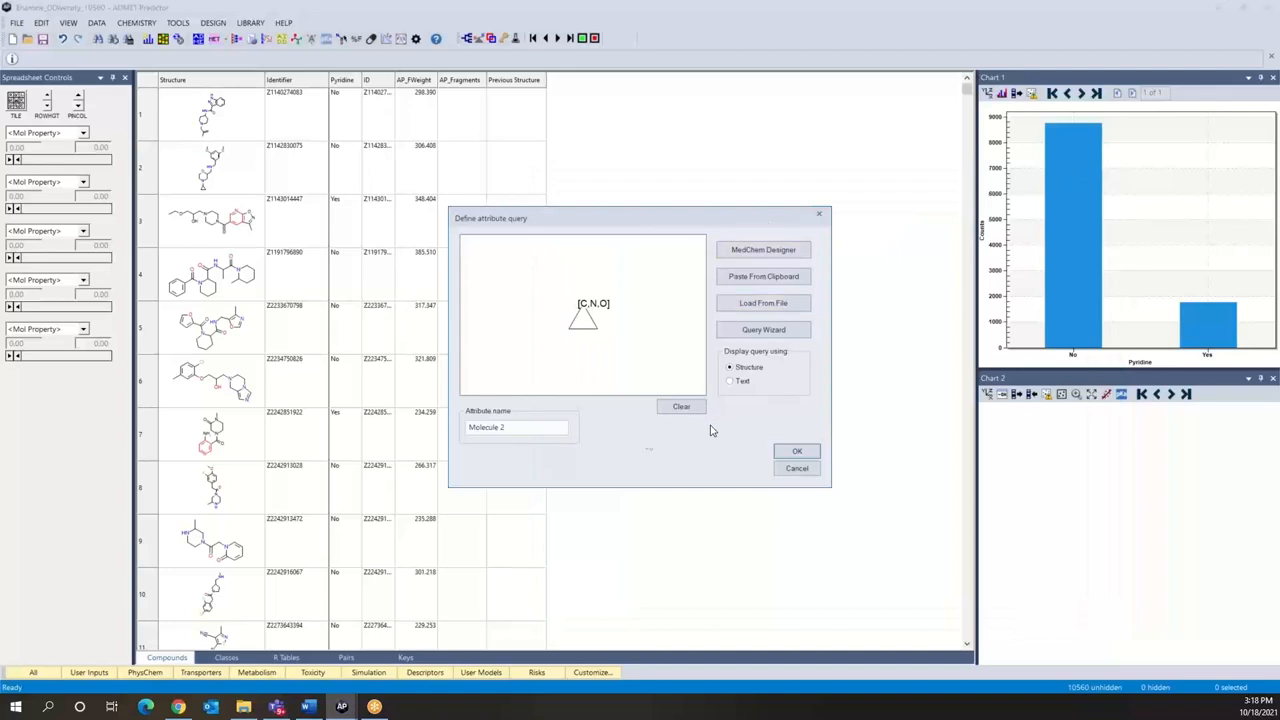
left_click(531, 428)
key("BackSpace")
key("BackSpace")
key("BackSpace")
key("BackSpace")
key("BackSpace")
key("BackSpace")
key("BackSpace")
key("BackSpace")
key("BackSpace")
key("BackSpace")
type("3MbvRing")
left_click(784, 457)
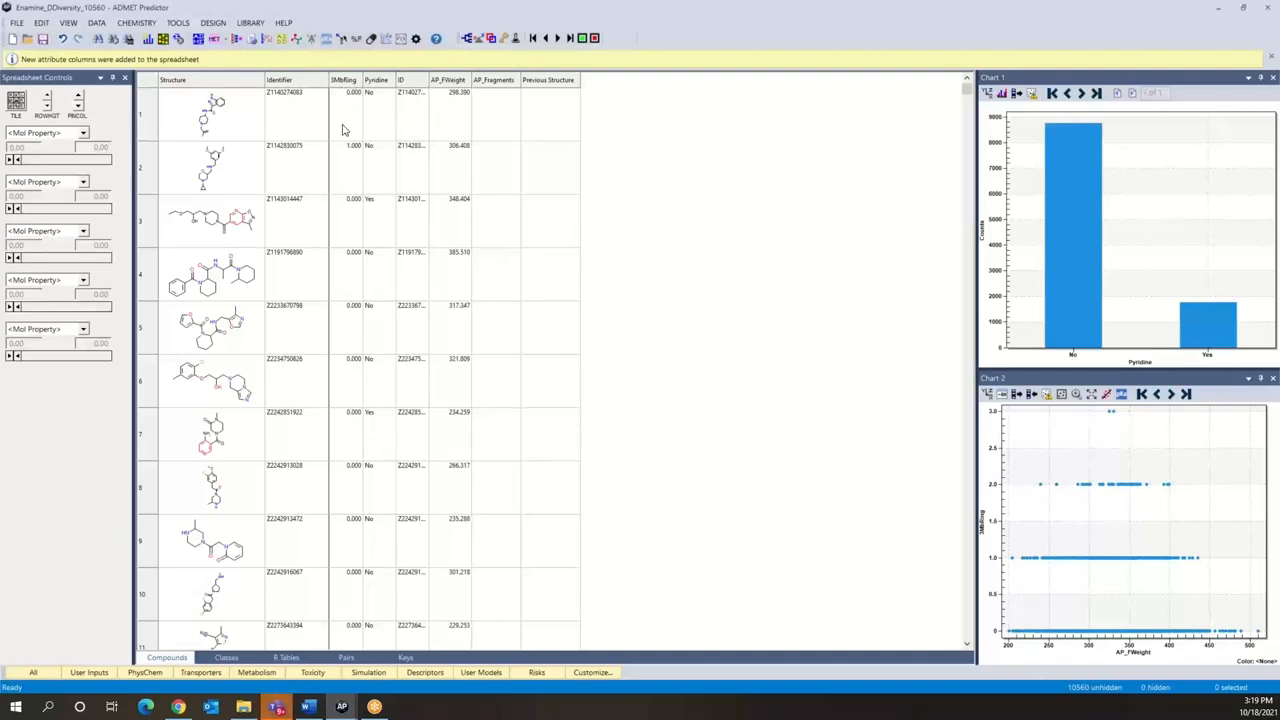
Step: Sort the spreadsheet rows by 3MbRing in descending order and then switch to ascending order
double_click(340, 83)
left_click(352, 84)
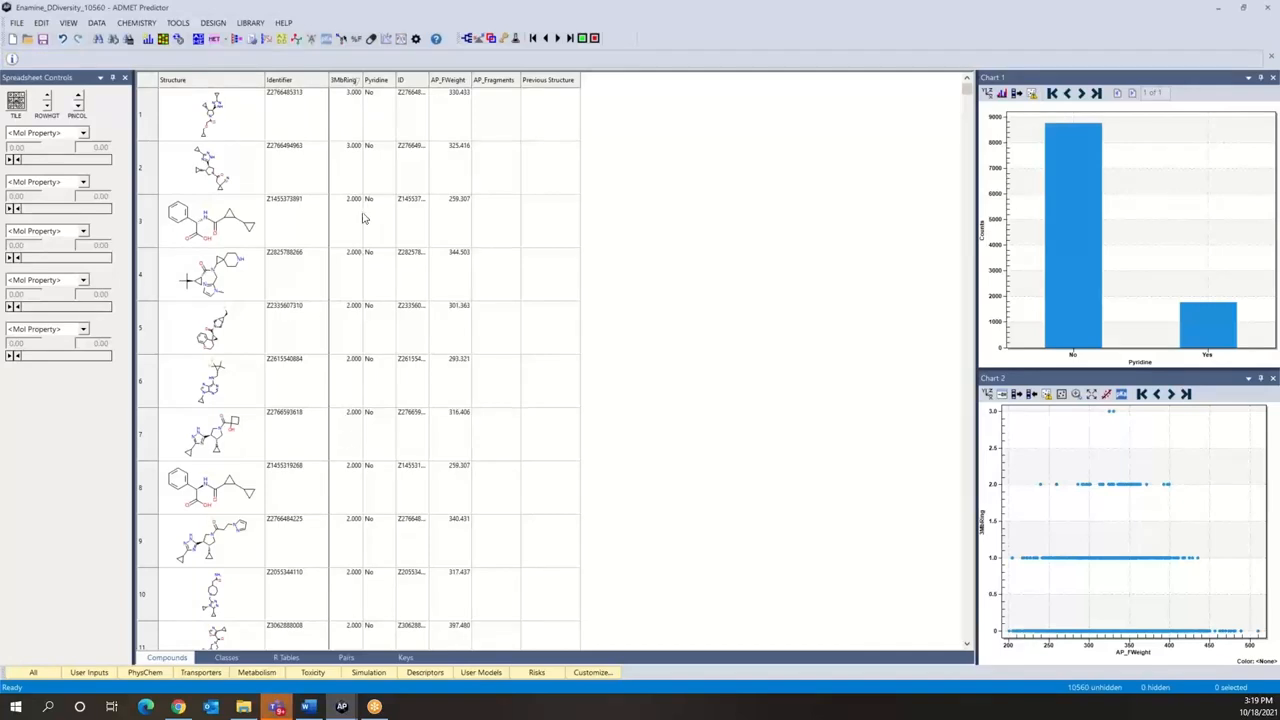
left_click(352, 84)
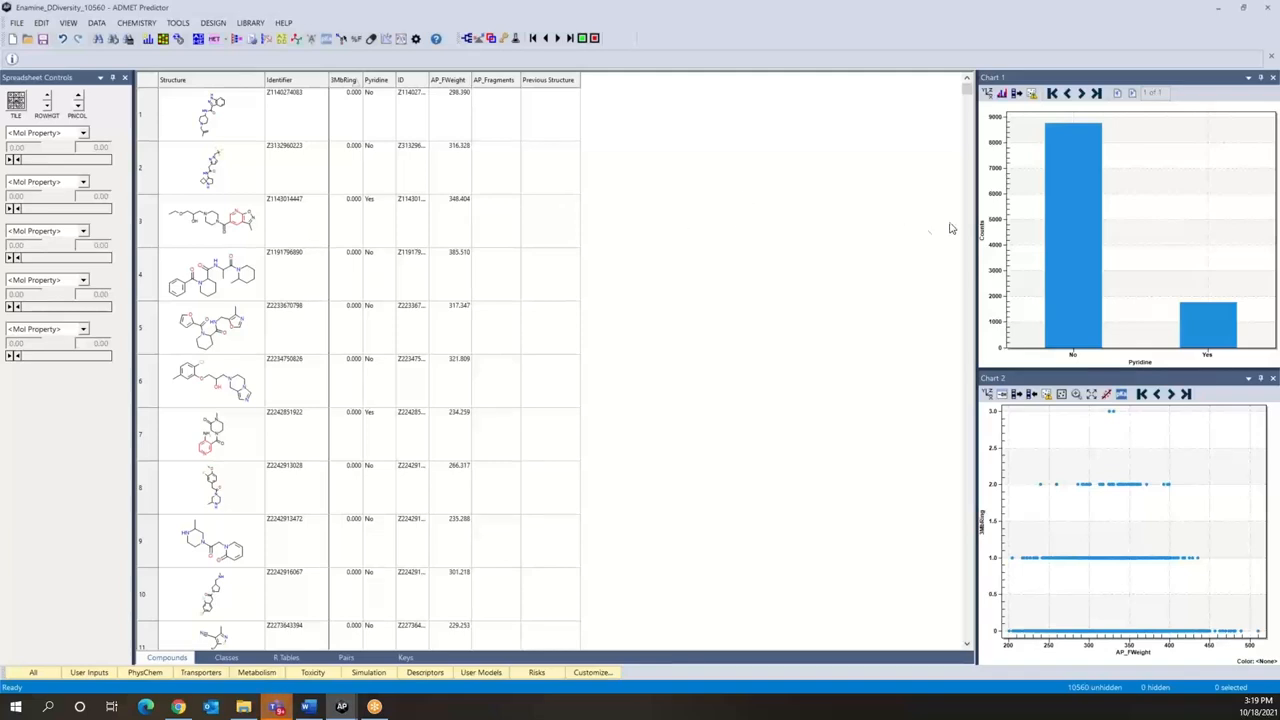
Step: Change the attribute plotted in Chart 1 to 3MbRing
left_click(987, 95)
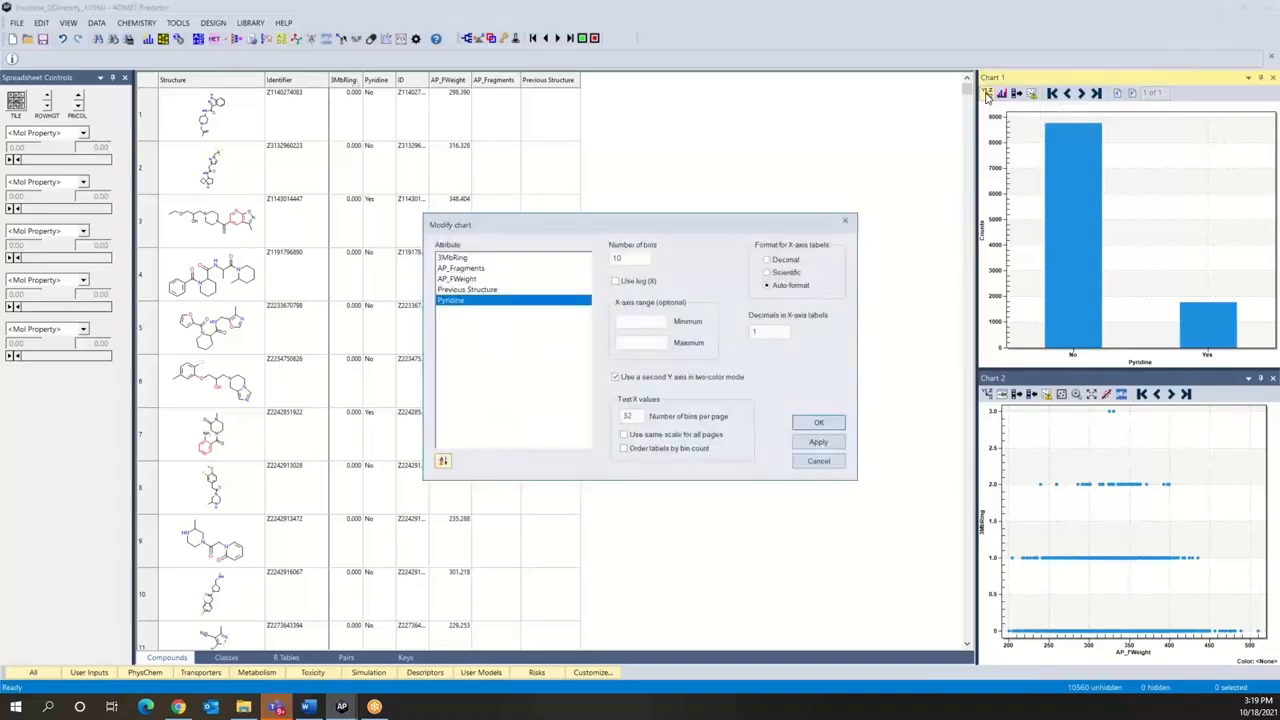
left_click(453, 259)
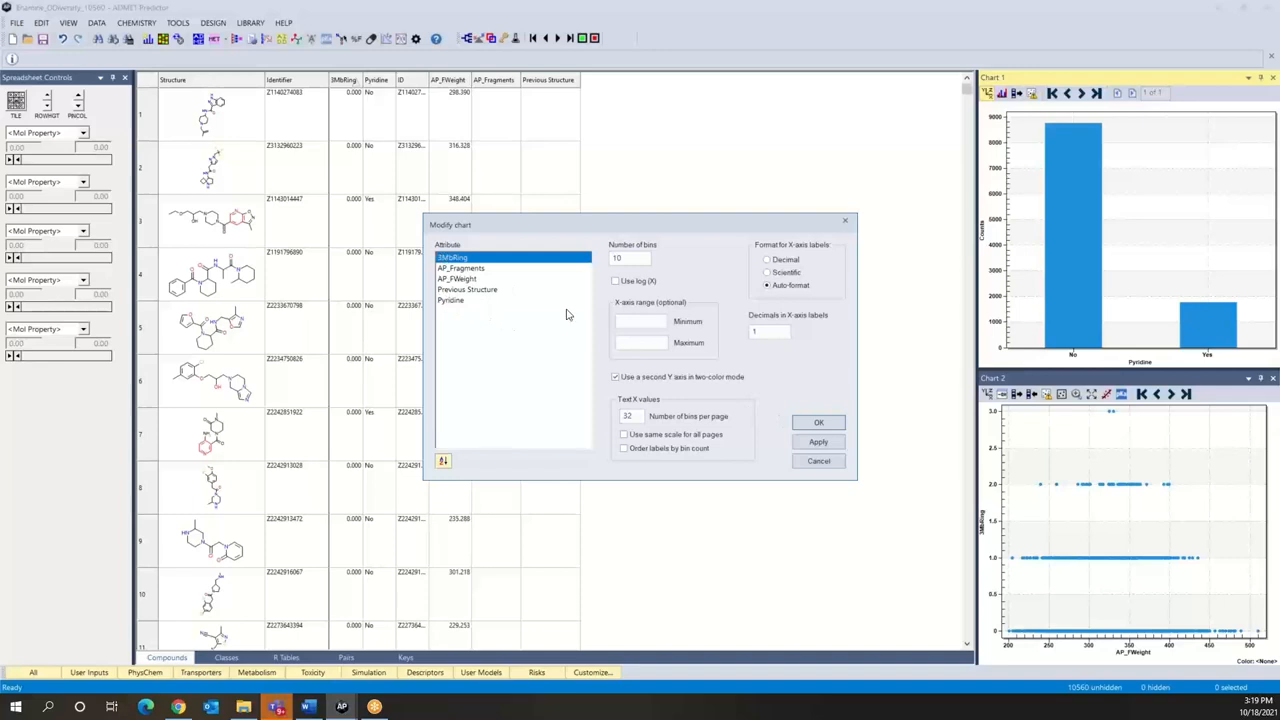
left_click(816, 425)
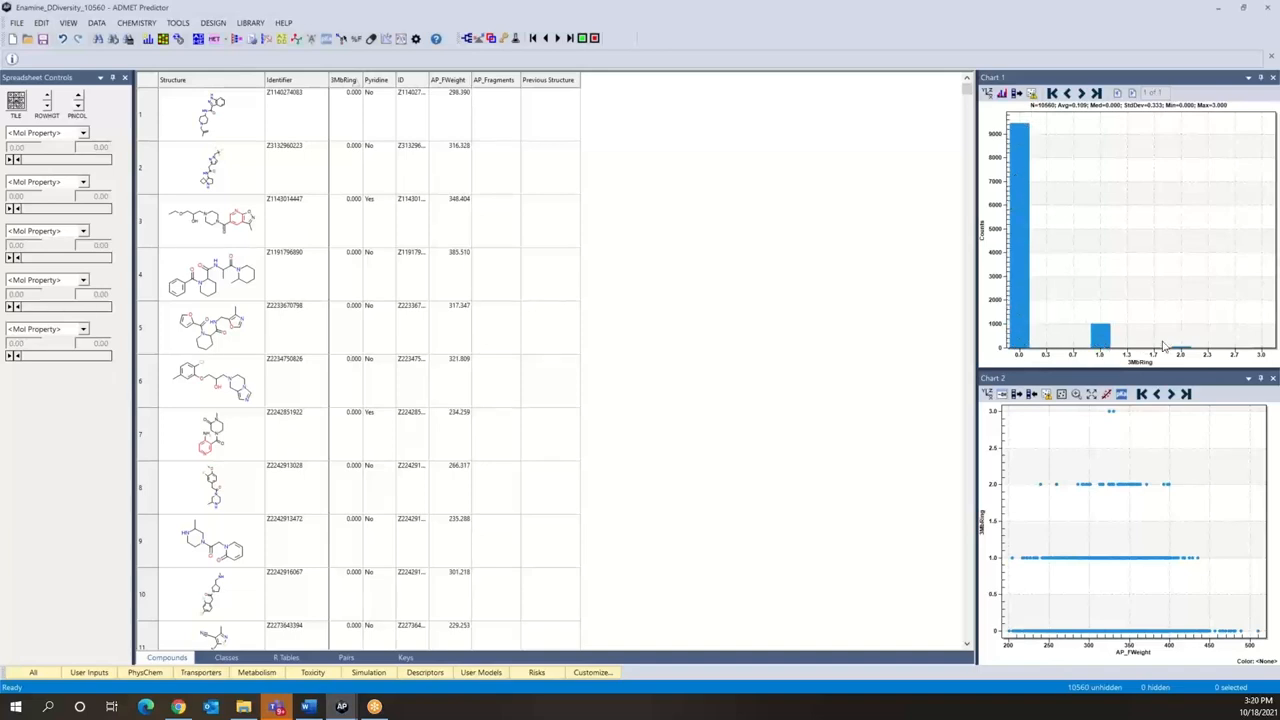
Step: View the structures of the compounds in the 3.0 bin of the 3MbRing histogram
left_click(1262, 355)
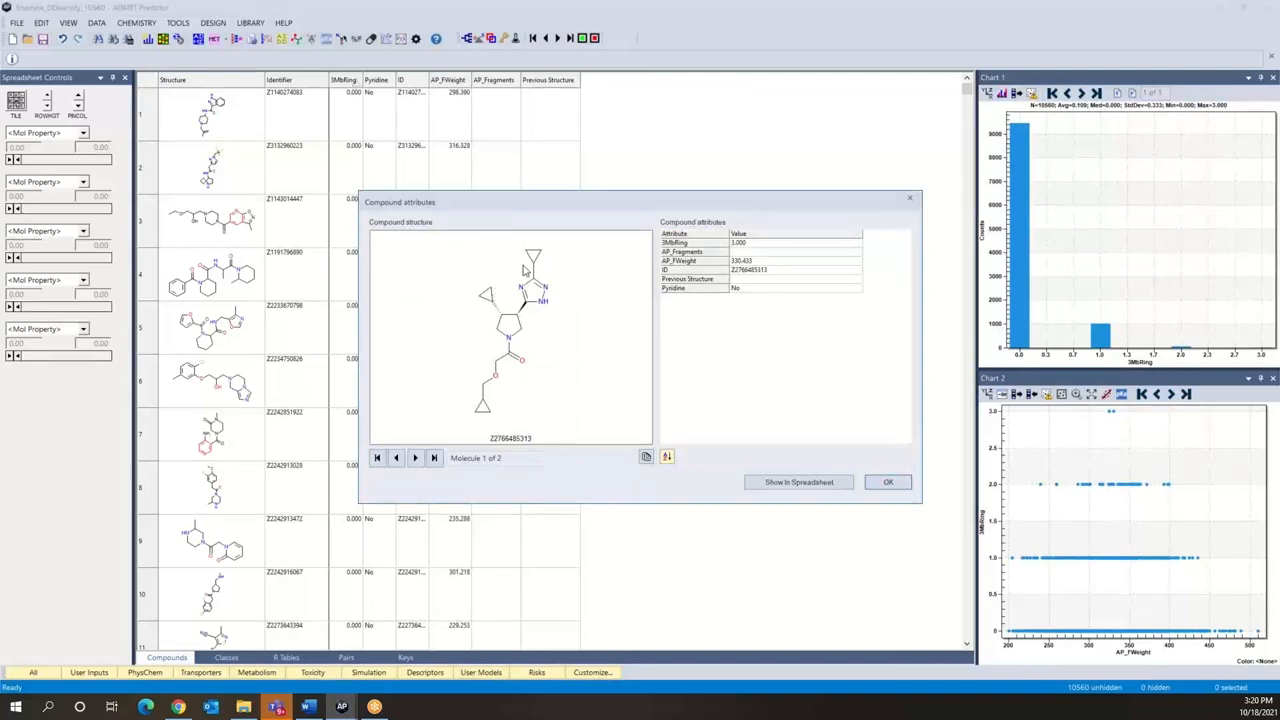
left_click(416, 458)
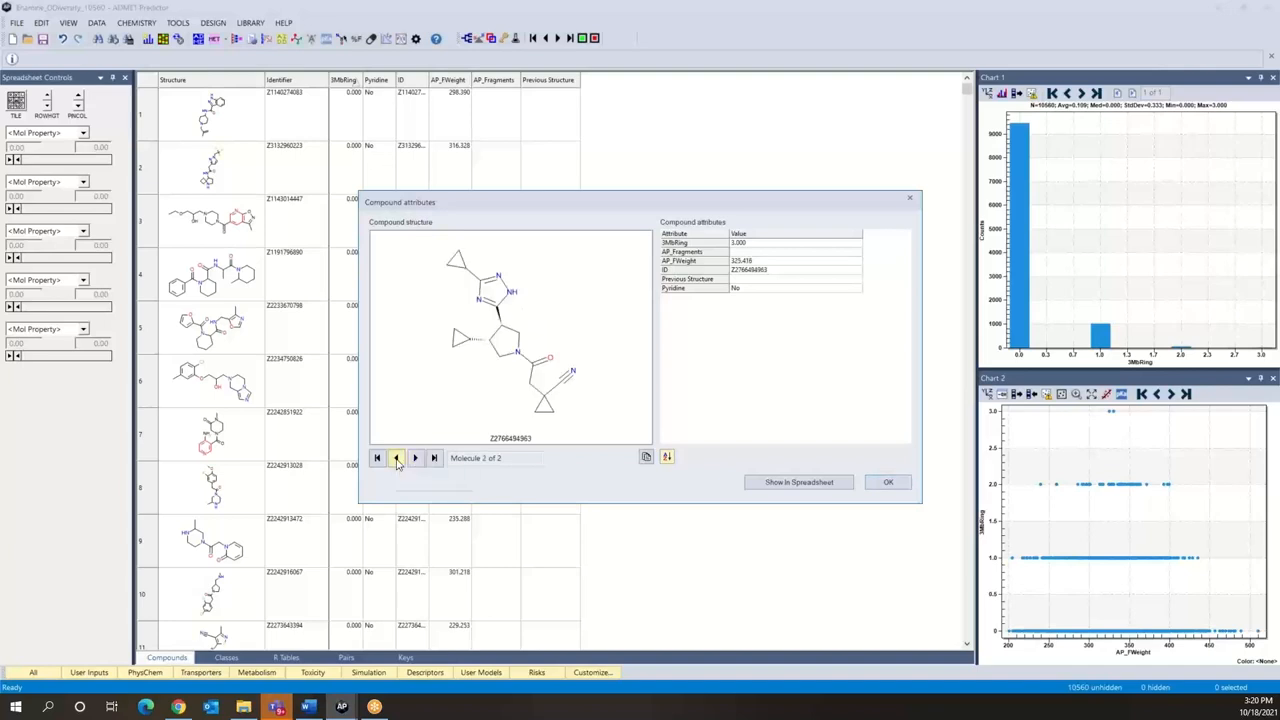
left_click(396, 458)
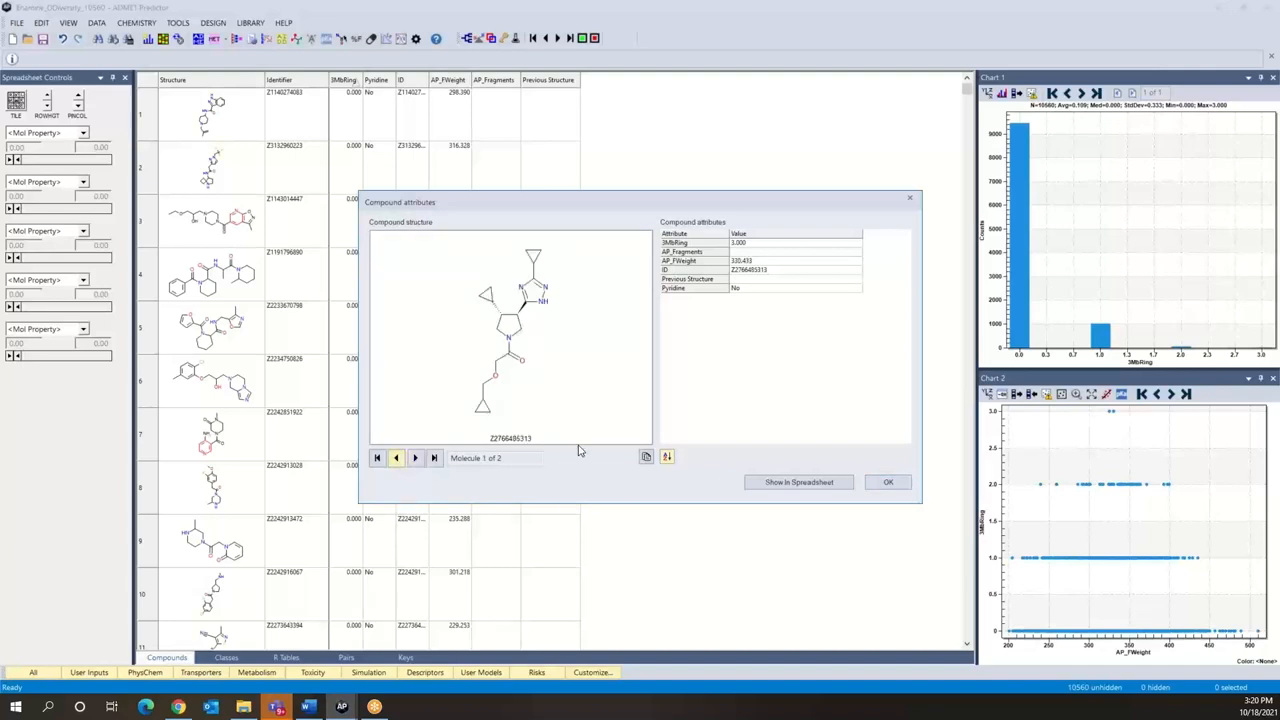
left_click(877, 482)
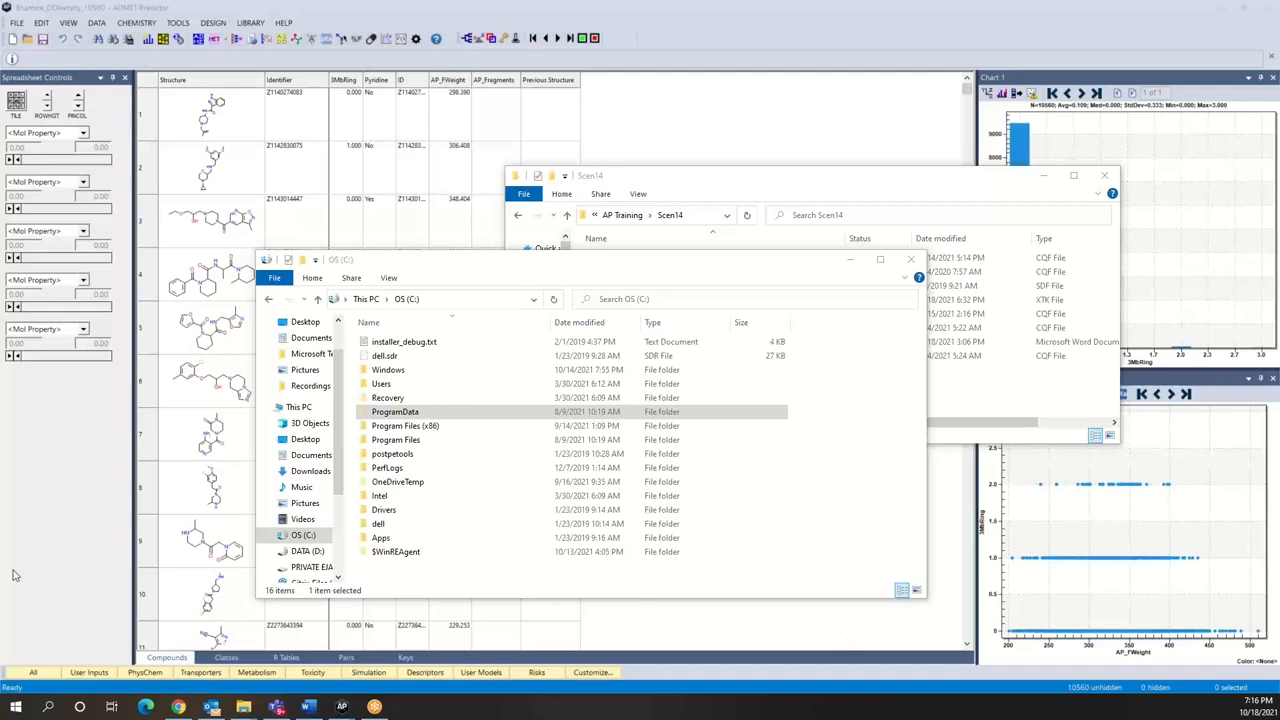
Step: In File Explorer, open the ADMET_Predictor10.2 folder inside ProgramData\Simulations Plus, Inc on the C: drive
left_click(381, 416)
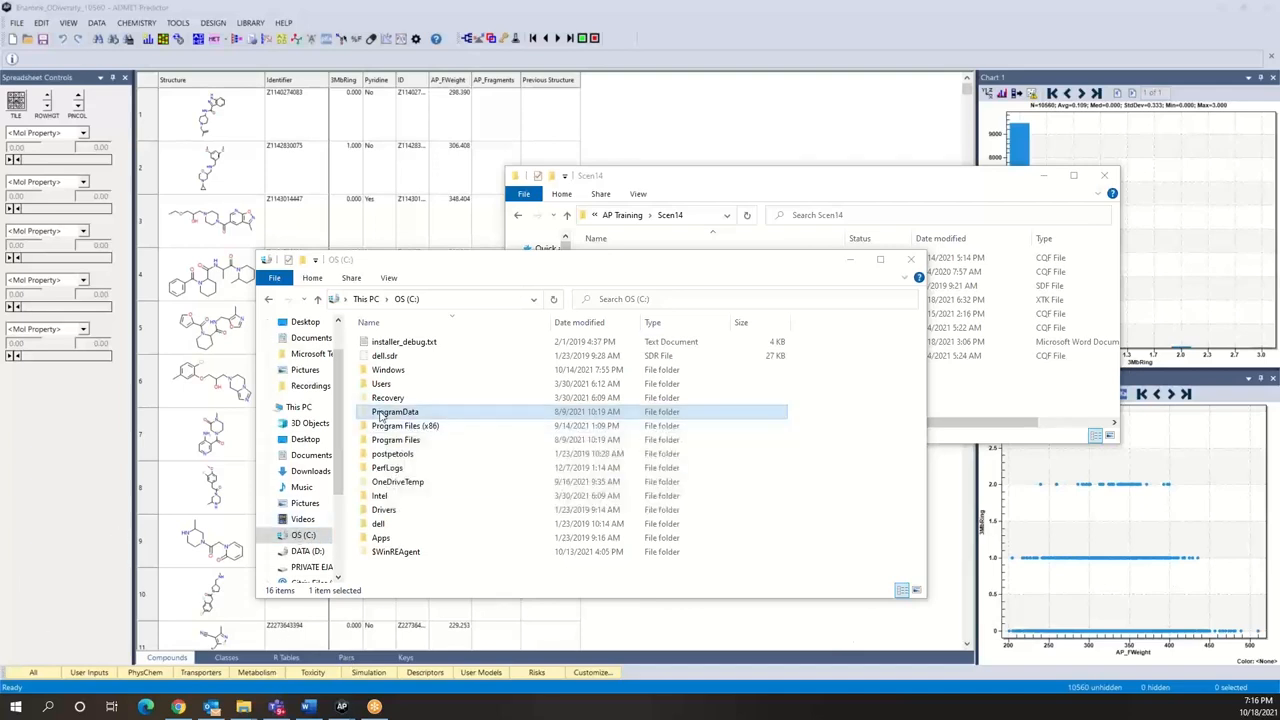
double_click(381, 416)
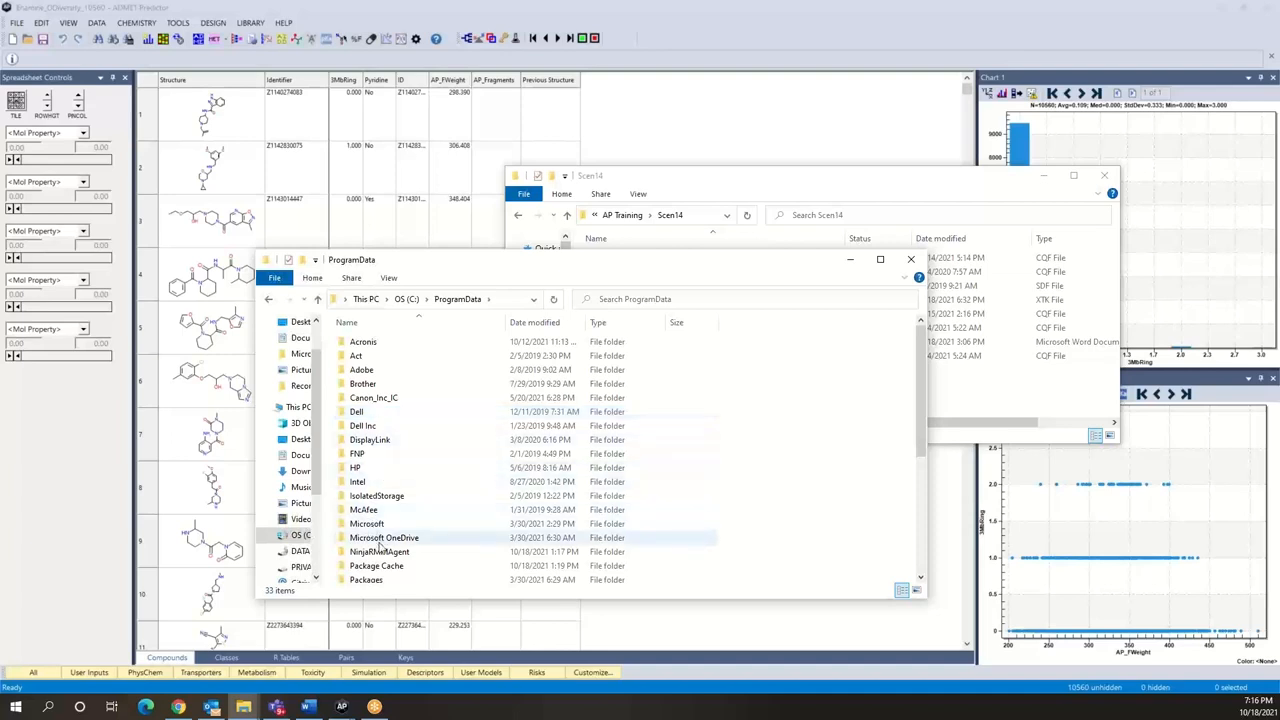
scroll(381, 545, "down", 3)
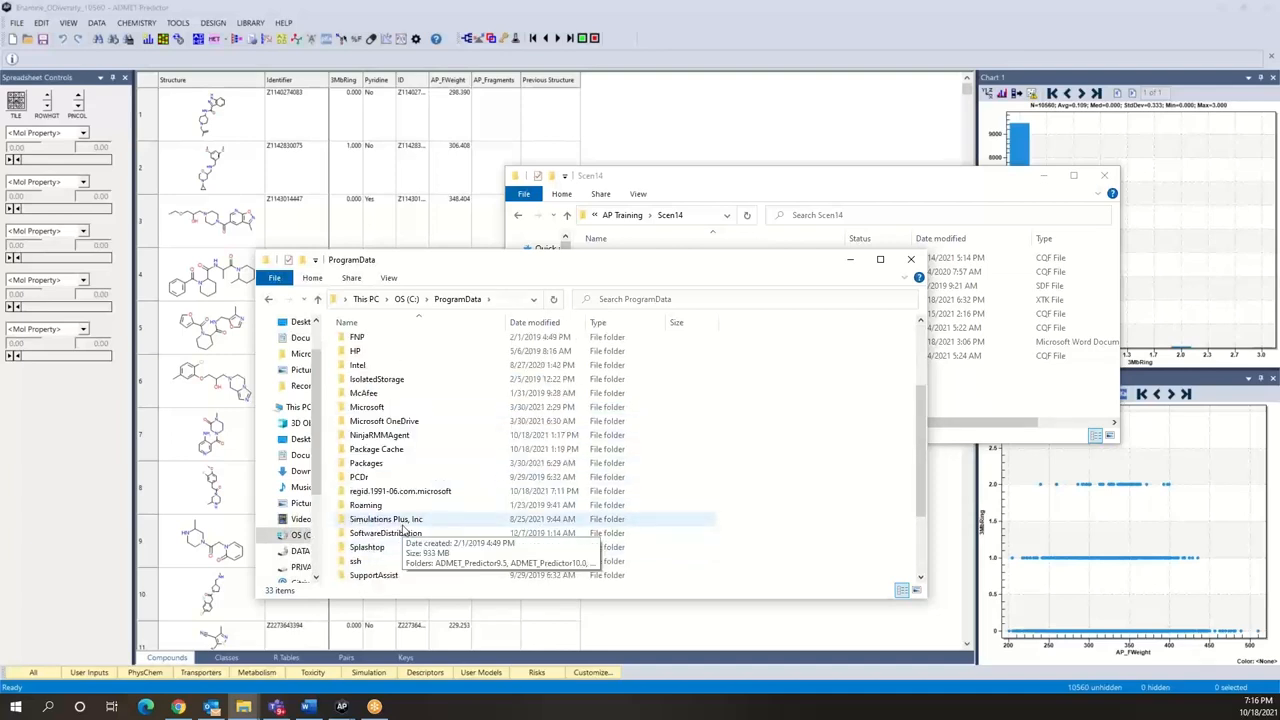
left_click(404, 520)
double_click(404, 521)
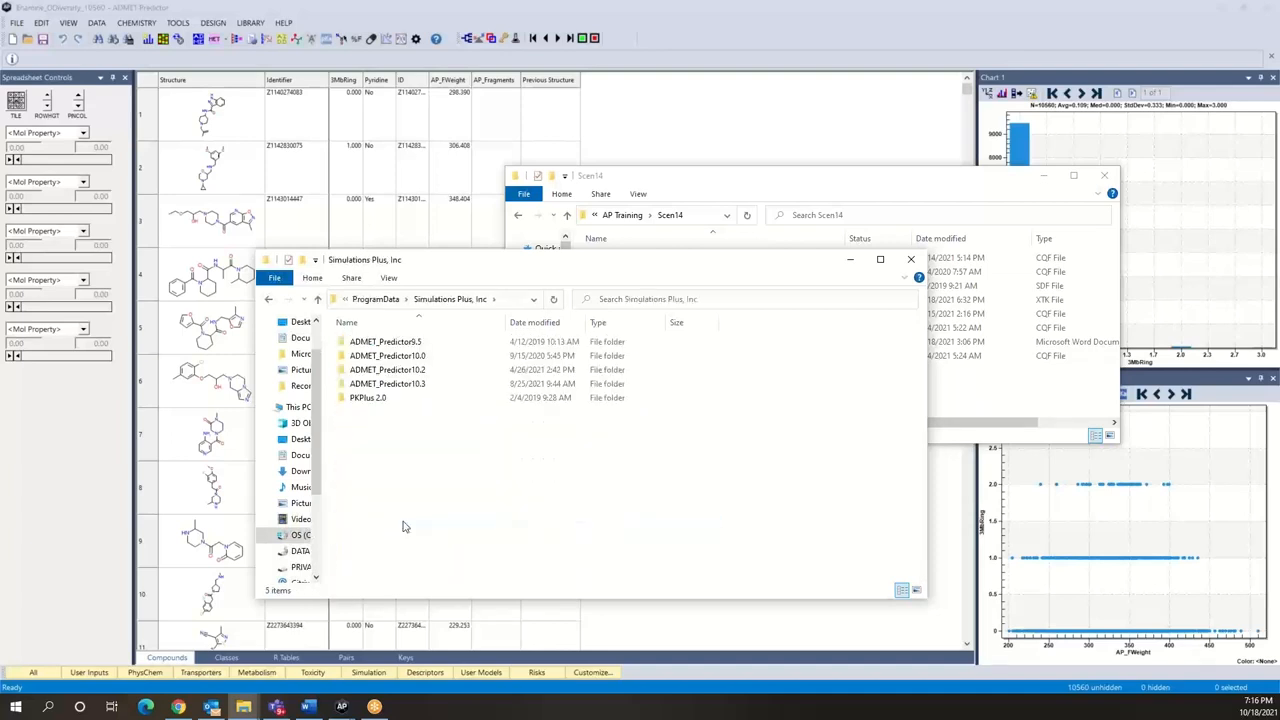
double_click(432, 372)
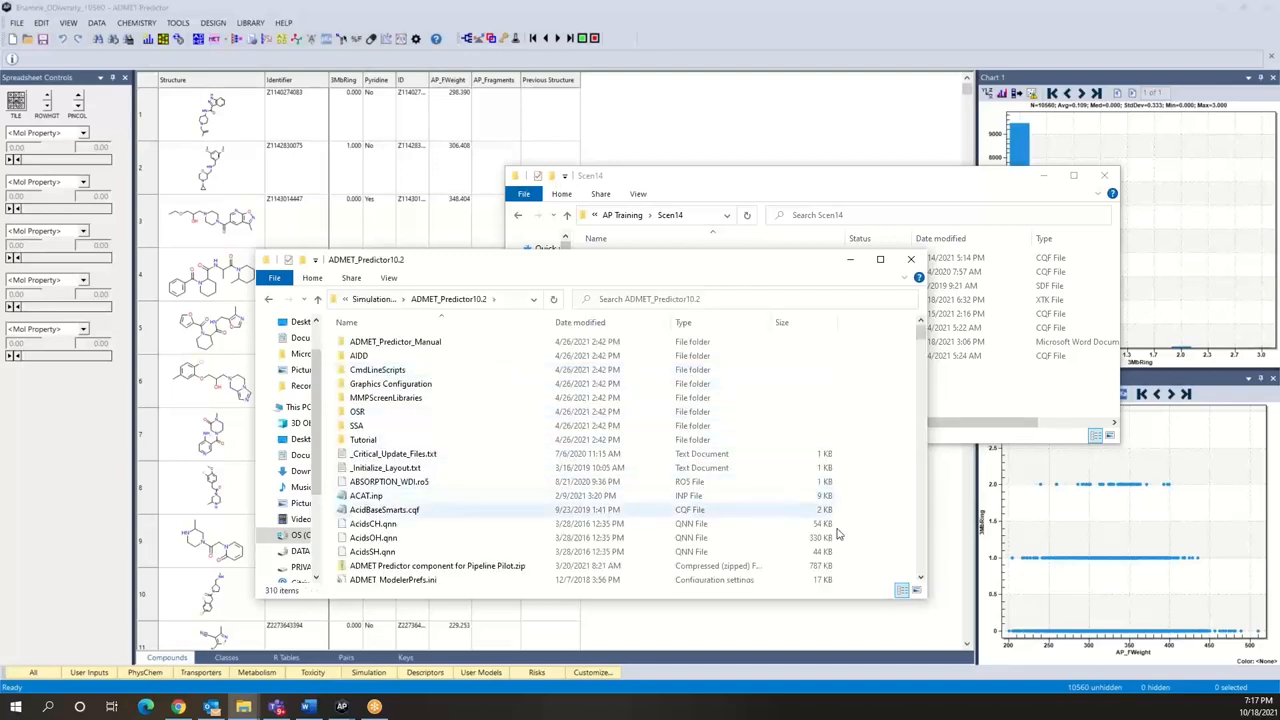
Step: Look over the files in the ADMET_Predictor10.2 folder and bring the Scen14 folder window forward to view its query files
left_click(918, 583)
left_click(918, 583)
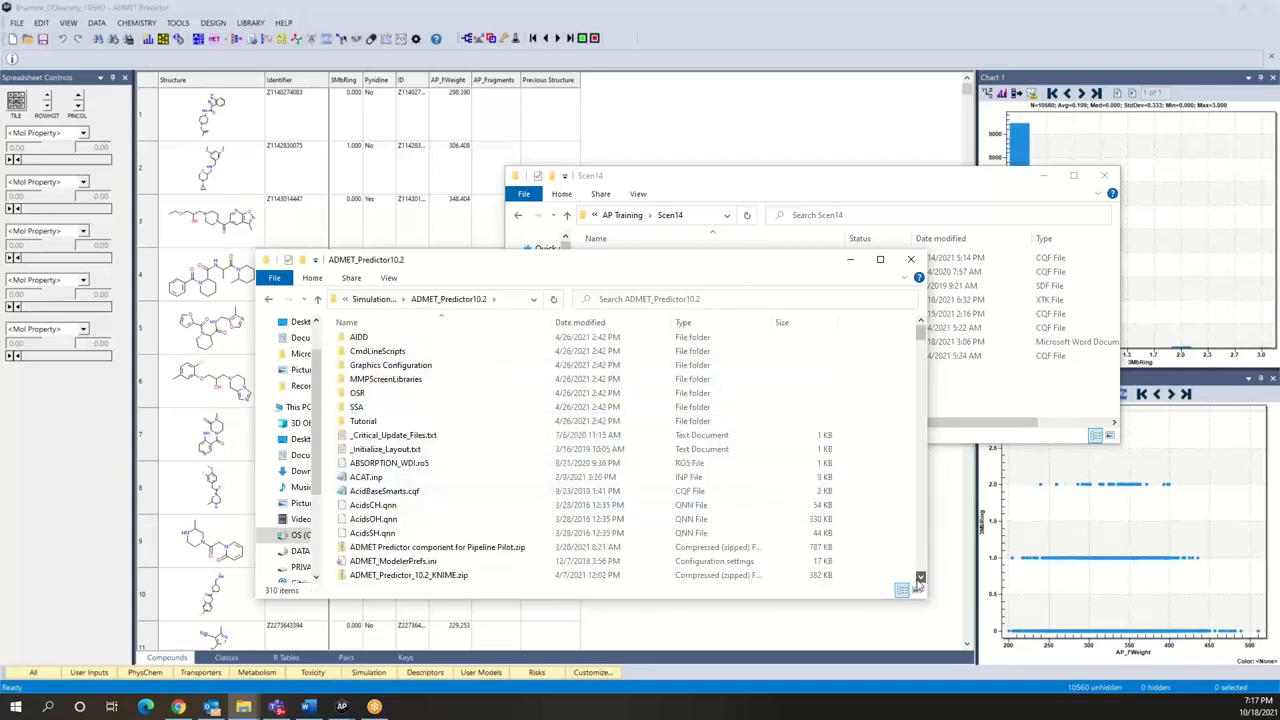
left_click(918, 583)
left_click(918, 583)
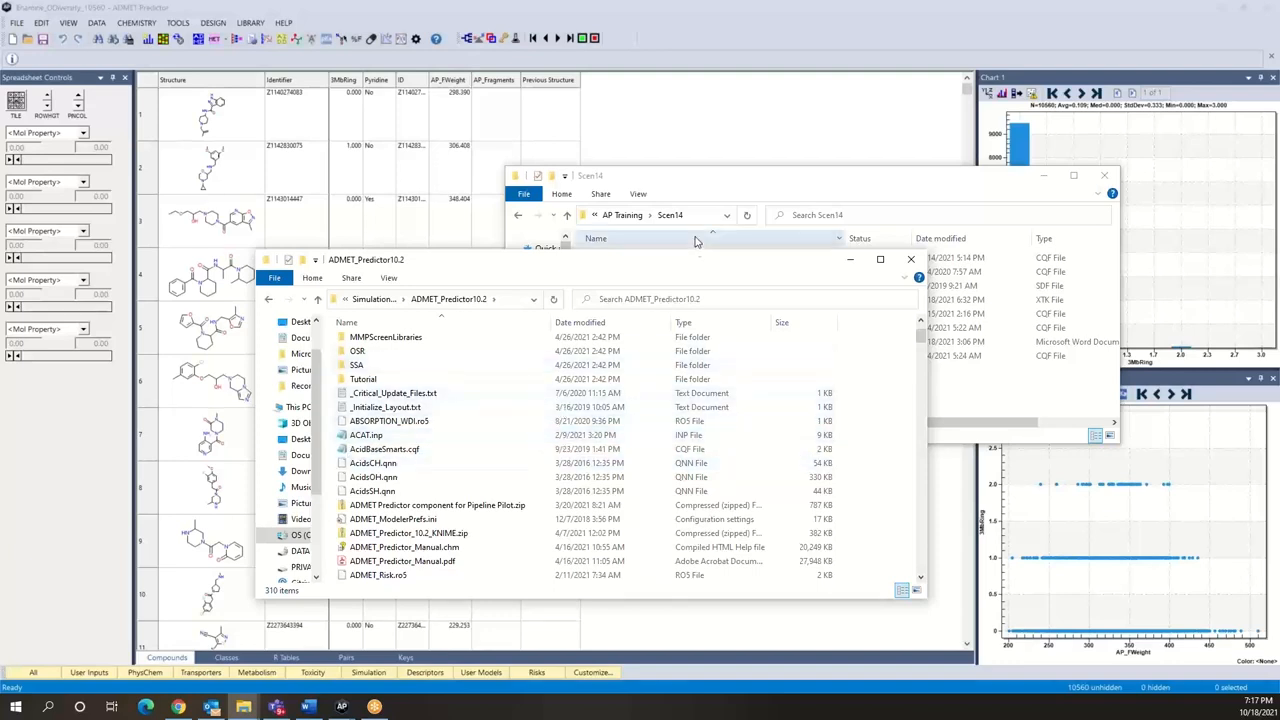
left_click(731, 179)
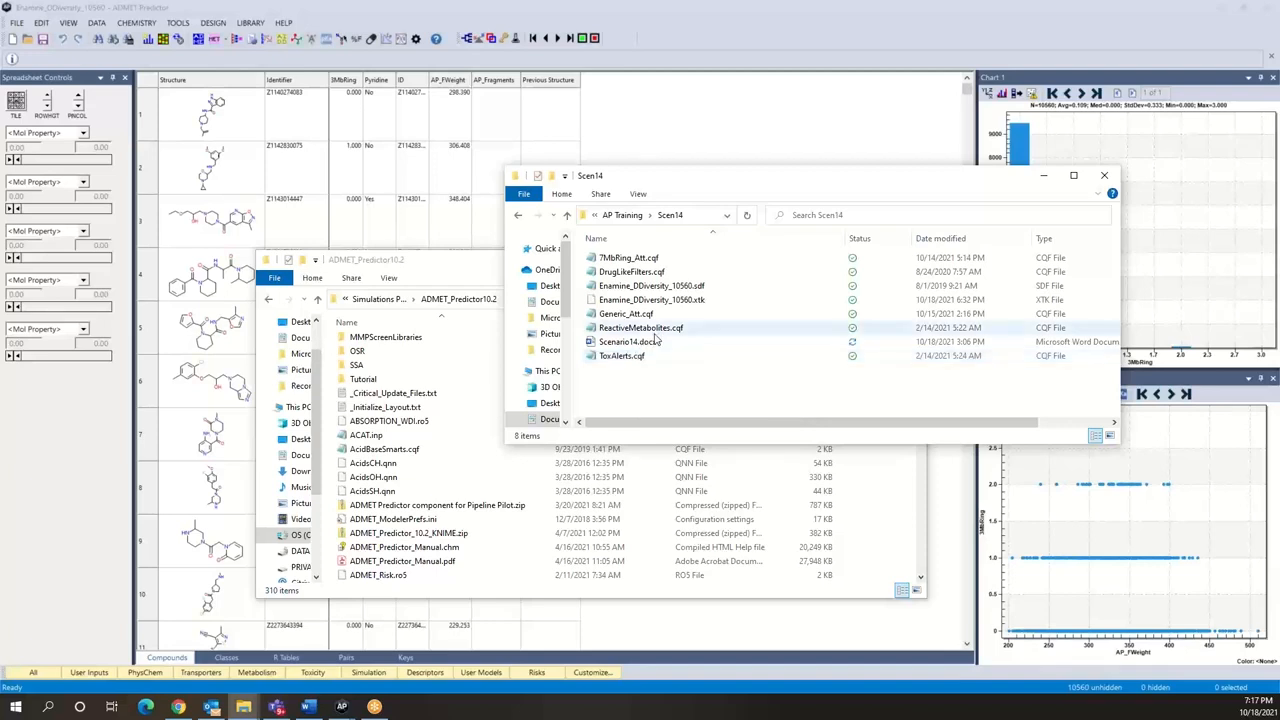
Step: Open DrugLikeFilters.cqf from the Scen14 folder in Notepad, read through its notes and subqueries, and close it
left_click(632, 275)
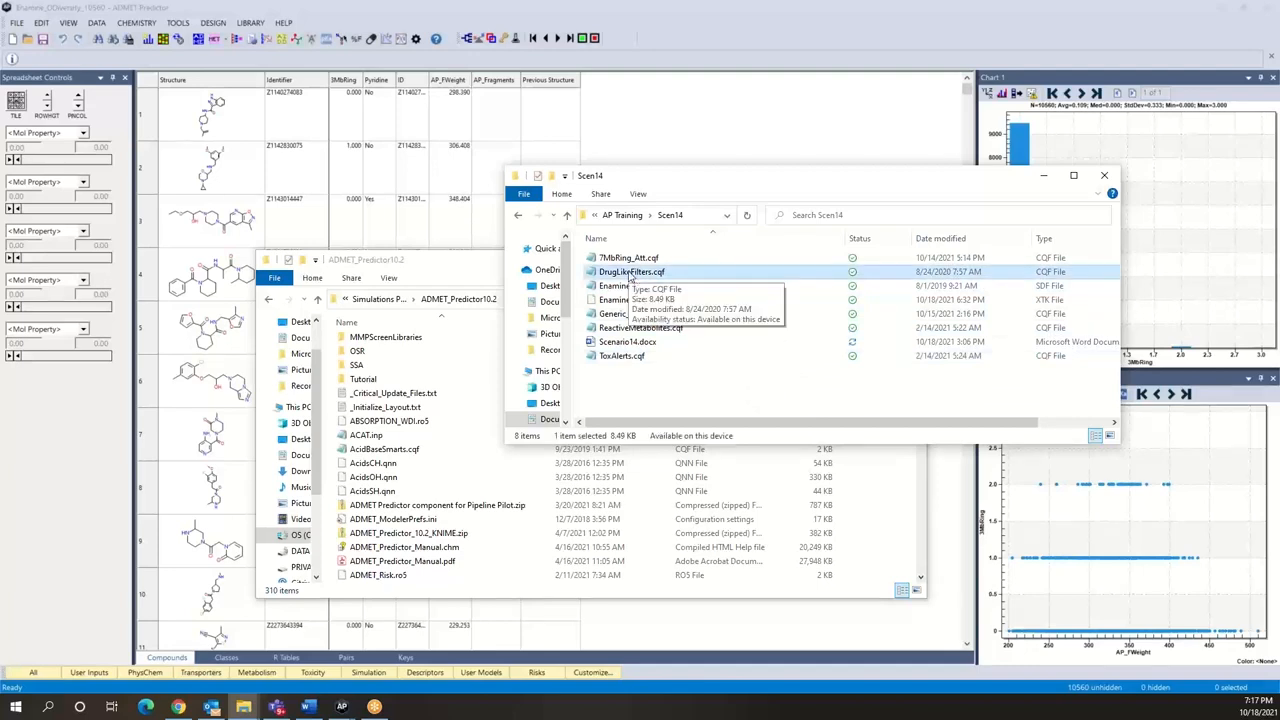
right_click(632, 275)
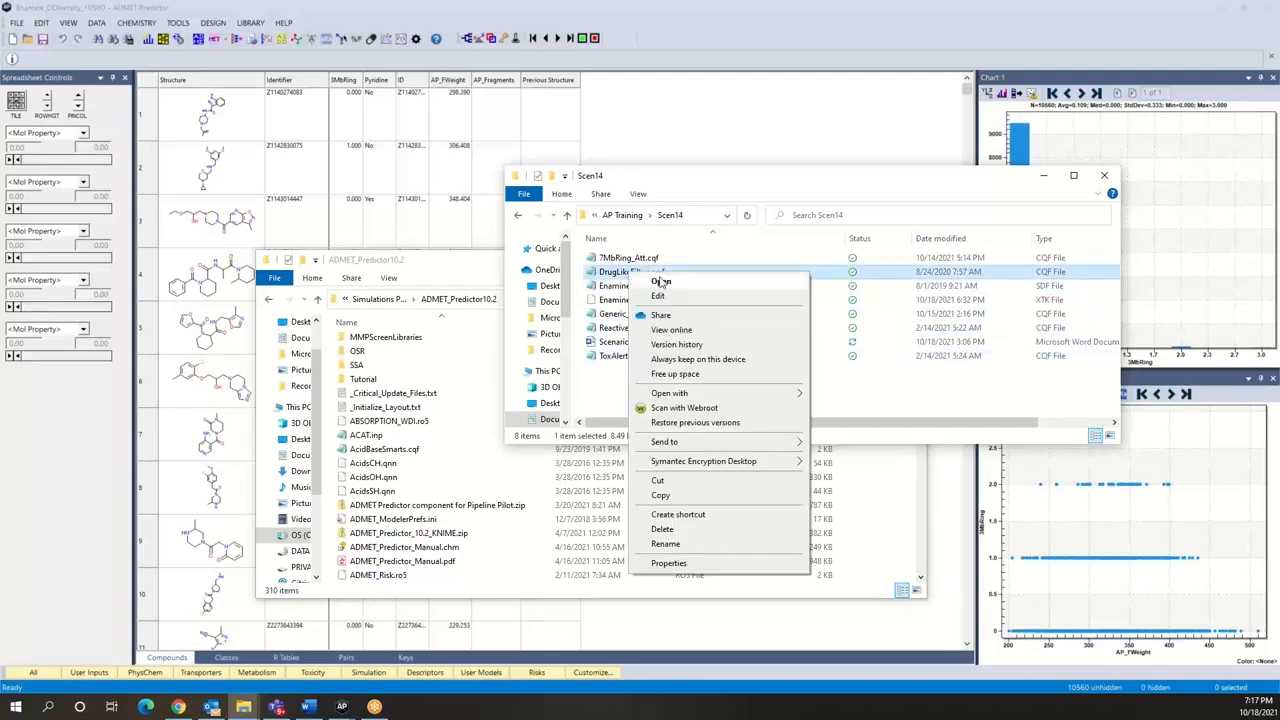
left_click(660, 282)
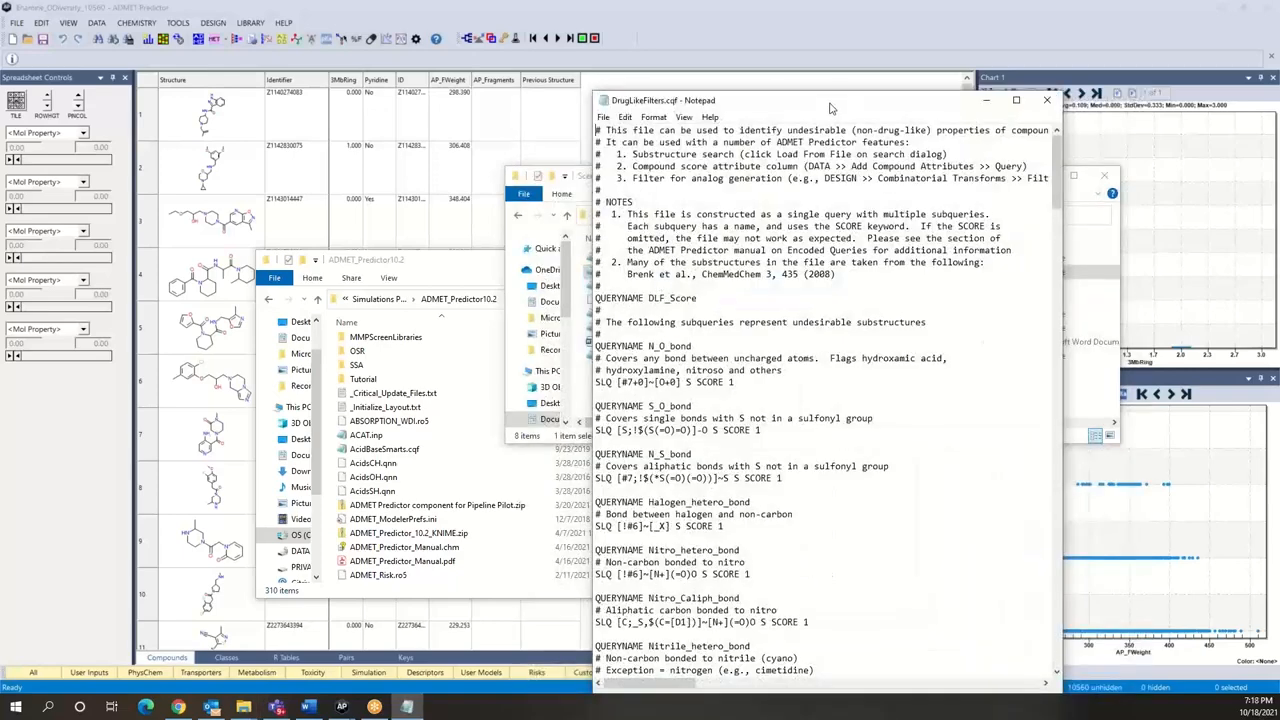
left_click_drag(787, 104, 659, 84)
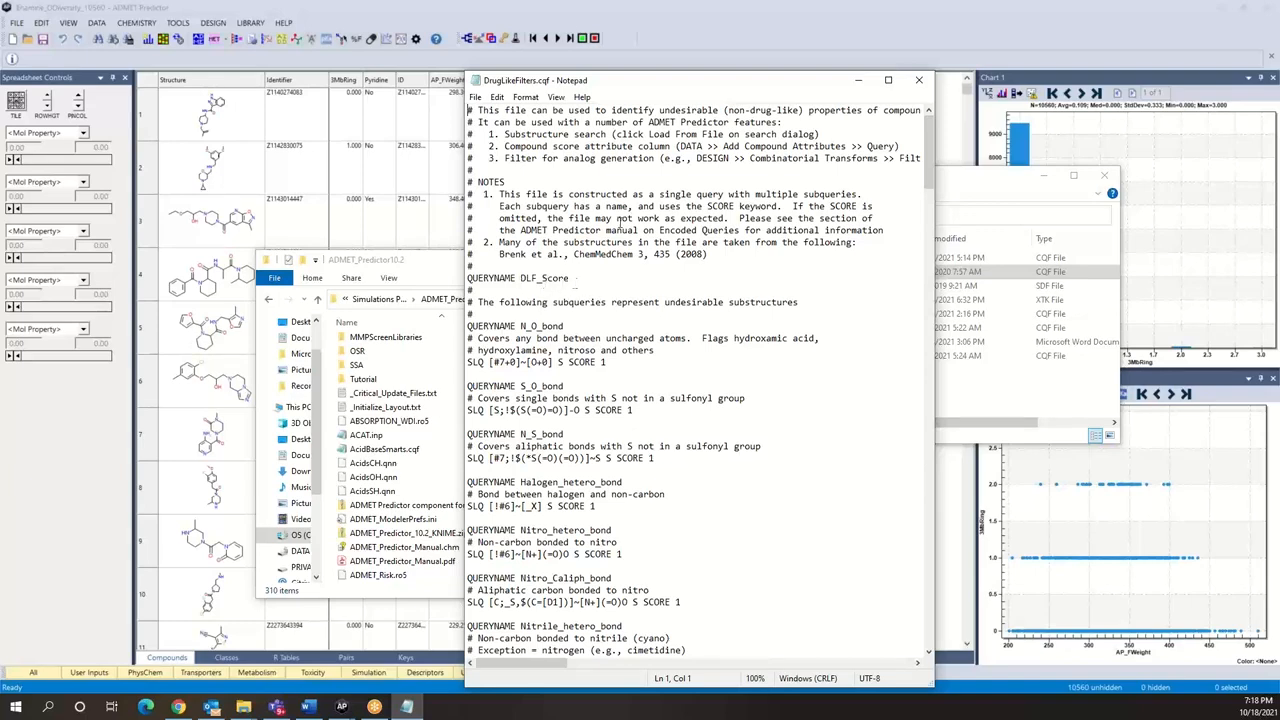
left_click(968, 188)
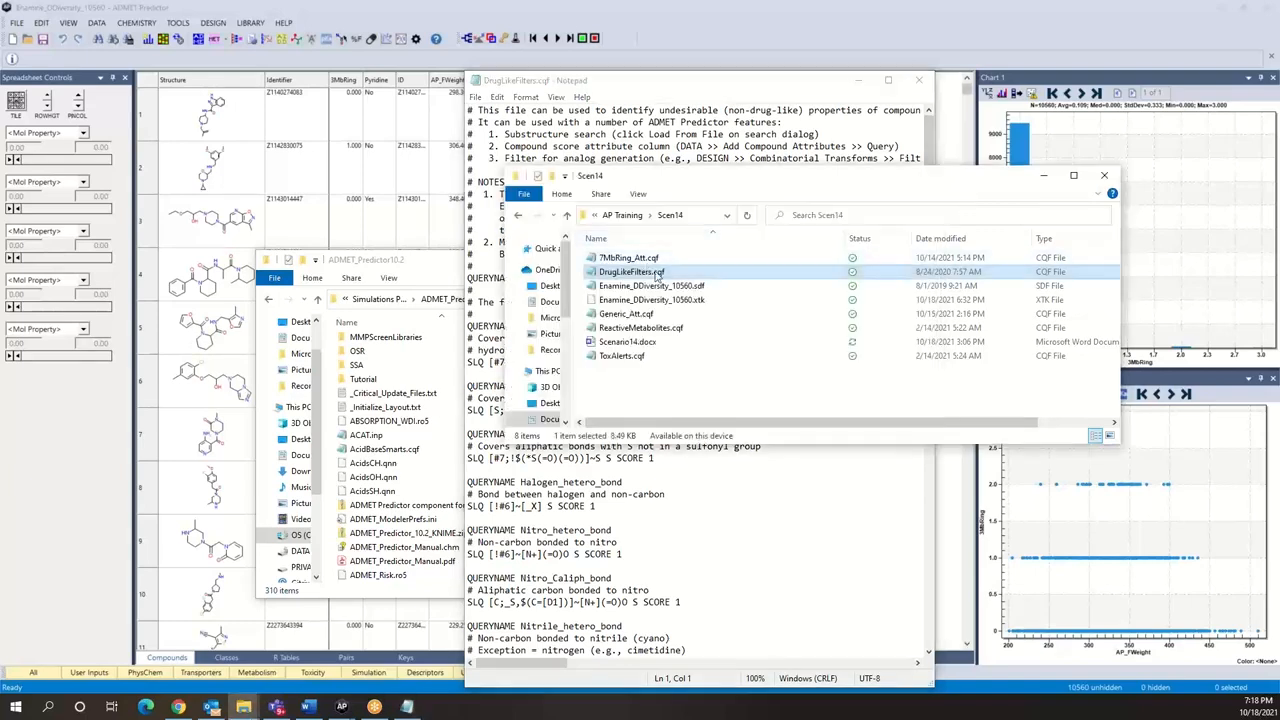
left_click(700, 96)
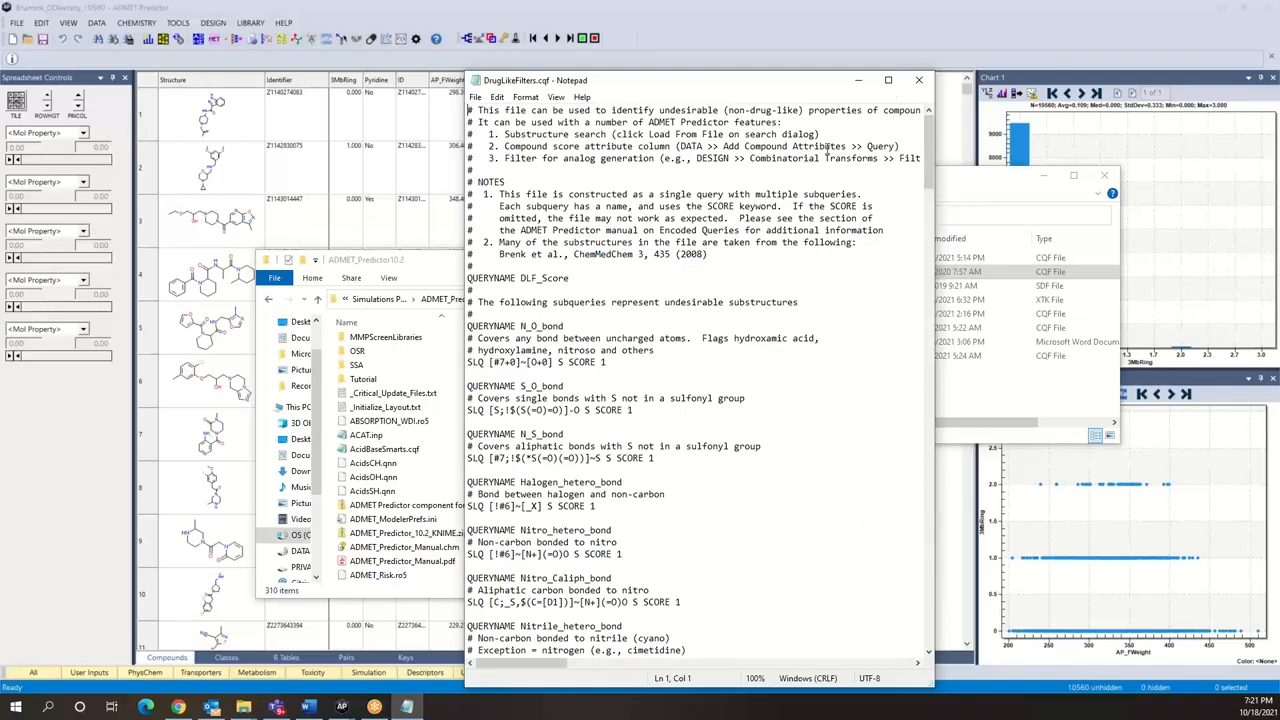
left_click_drag(928, 148, 917, 535)
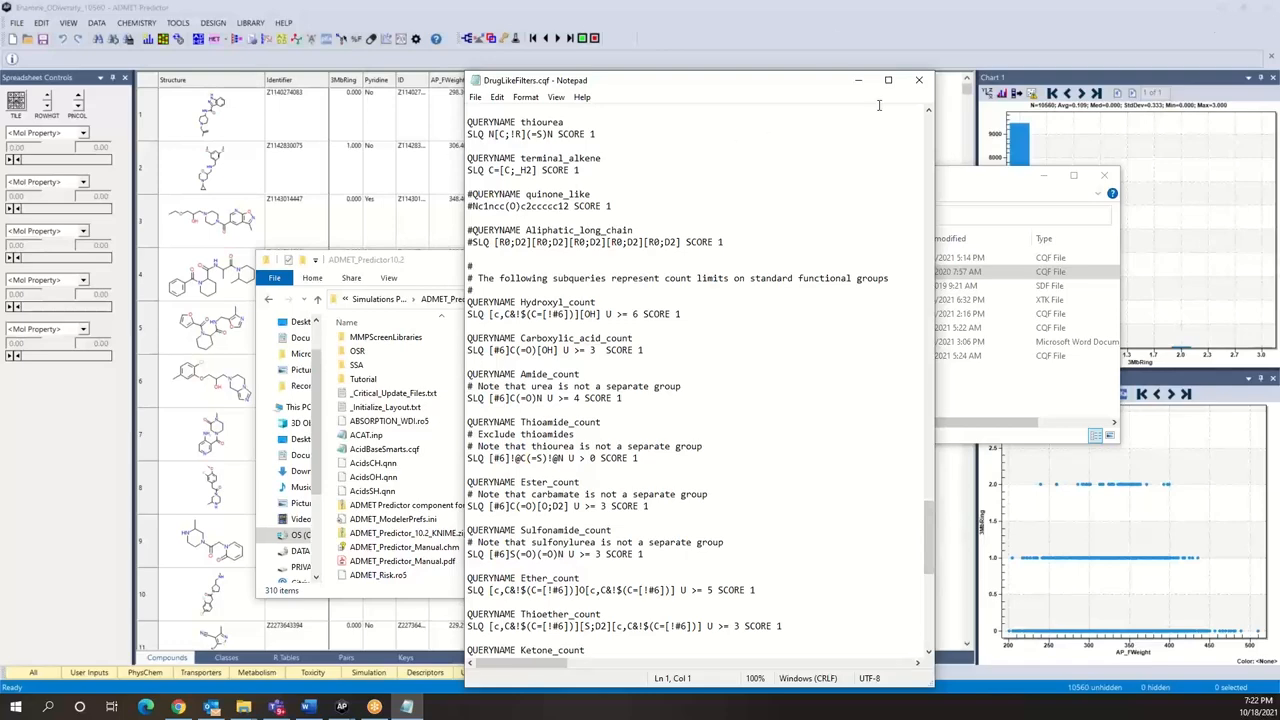
left_click(919, 81)
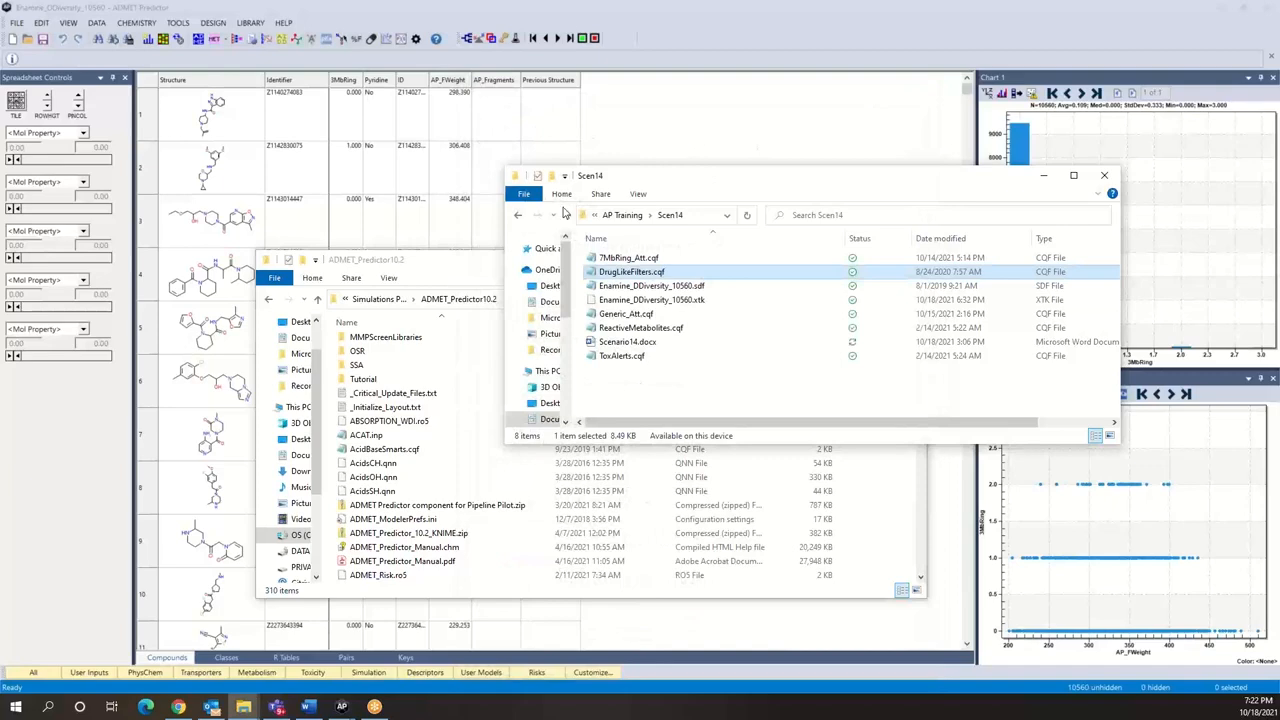
Step: Close the ADMET_Predictor10.2 folder window and switch back to ADMET Predictor
left_click(461, 262)
left_click(911, 259)
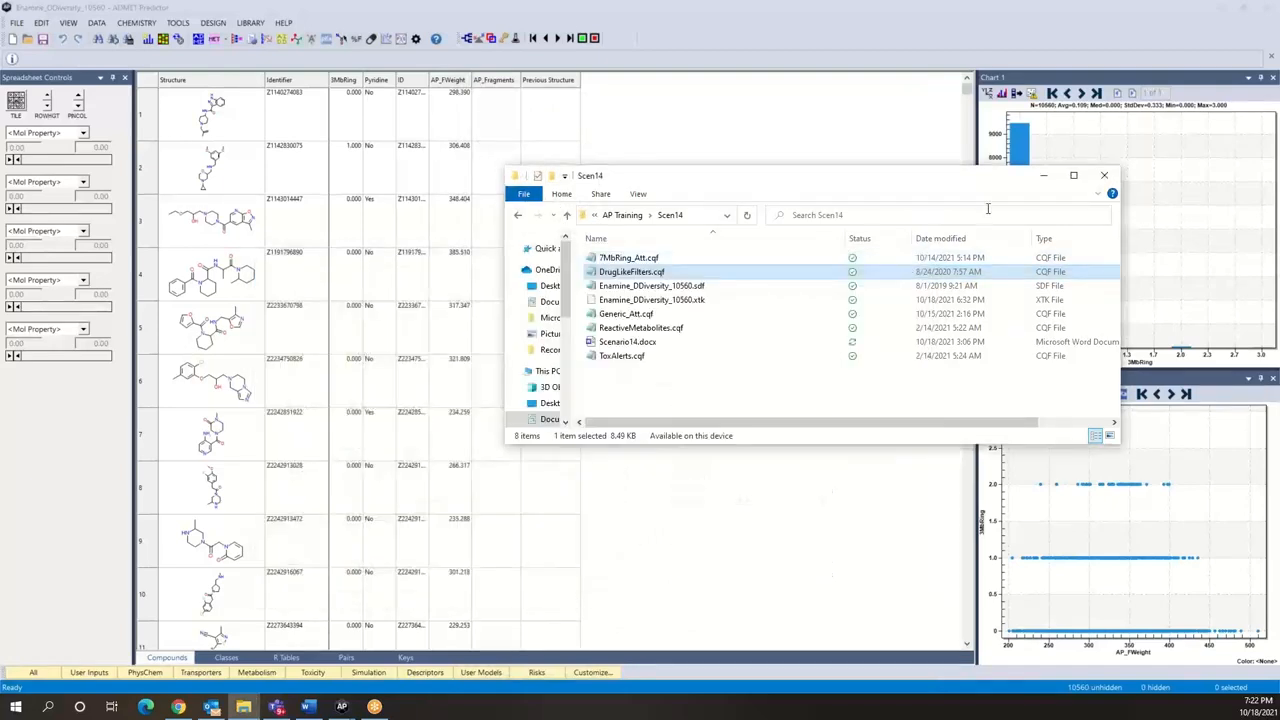
left_click(758, 115)
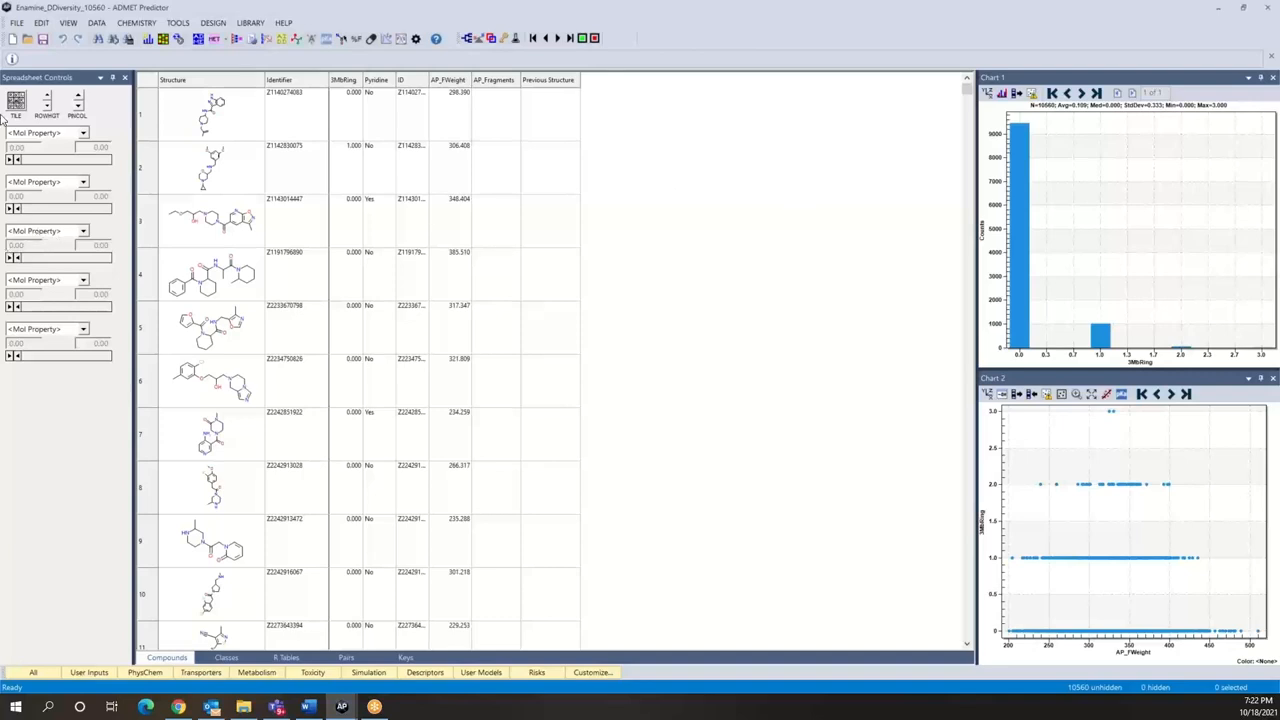
Step: Start adding a compound attribute with the Query method and clear the previous query structure
left_click(96, 22)
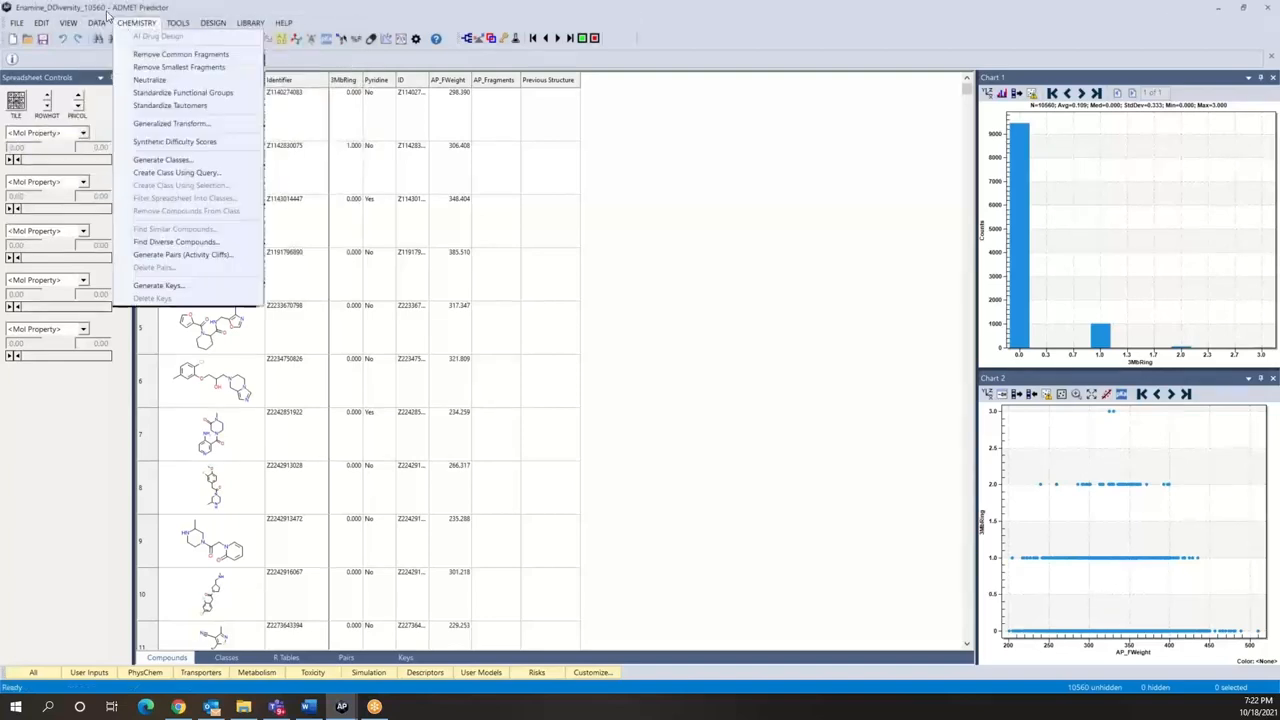
mouse_move(96, 20)
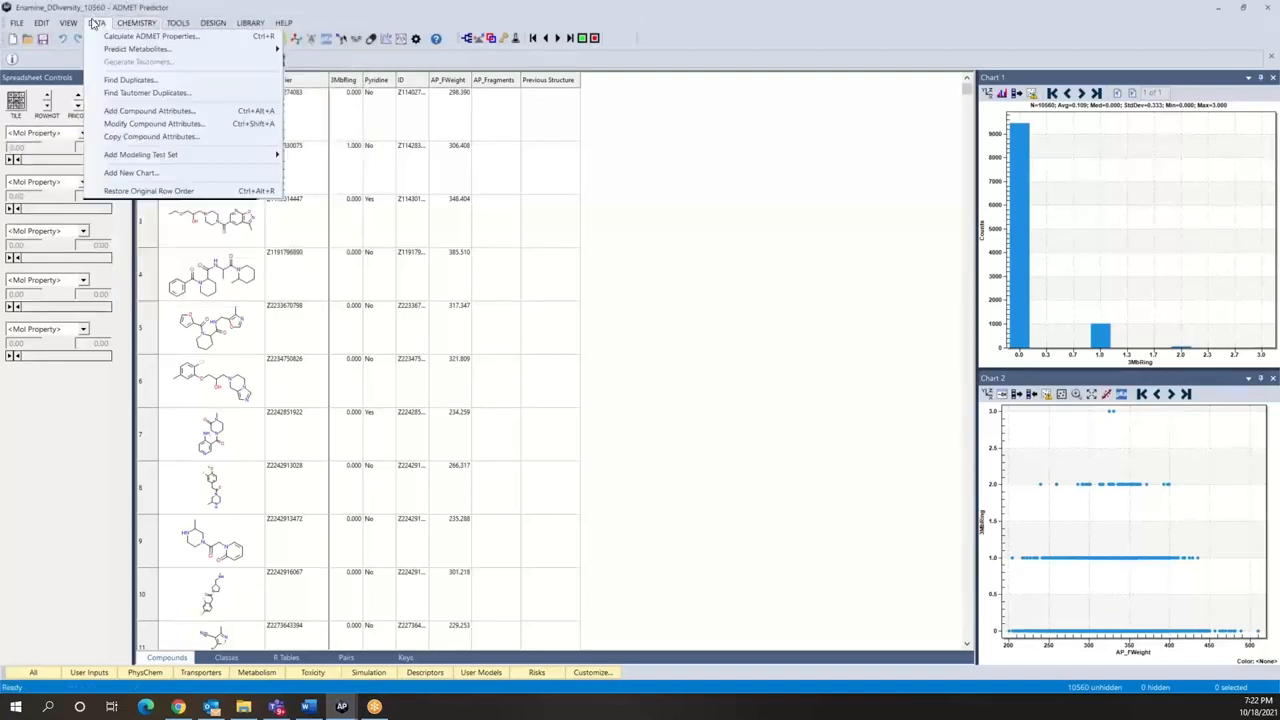
left_click(148, 110)
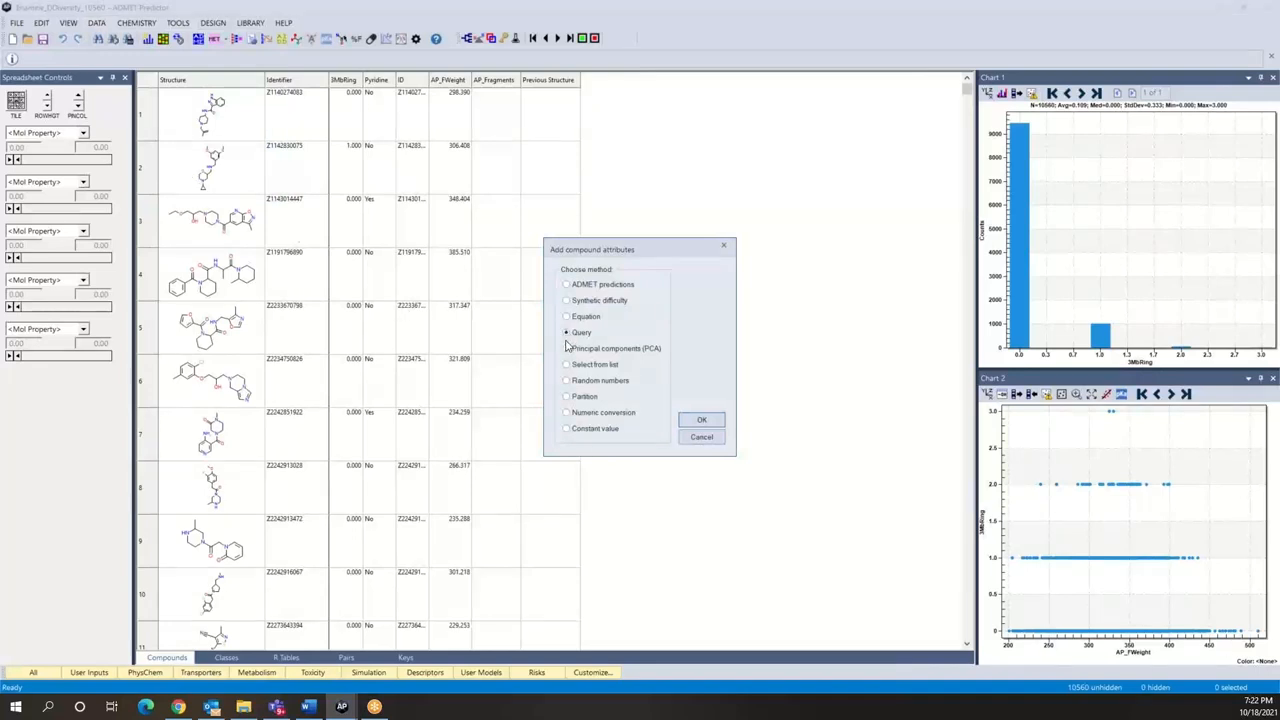
left_click(716, 420)
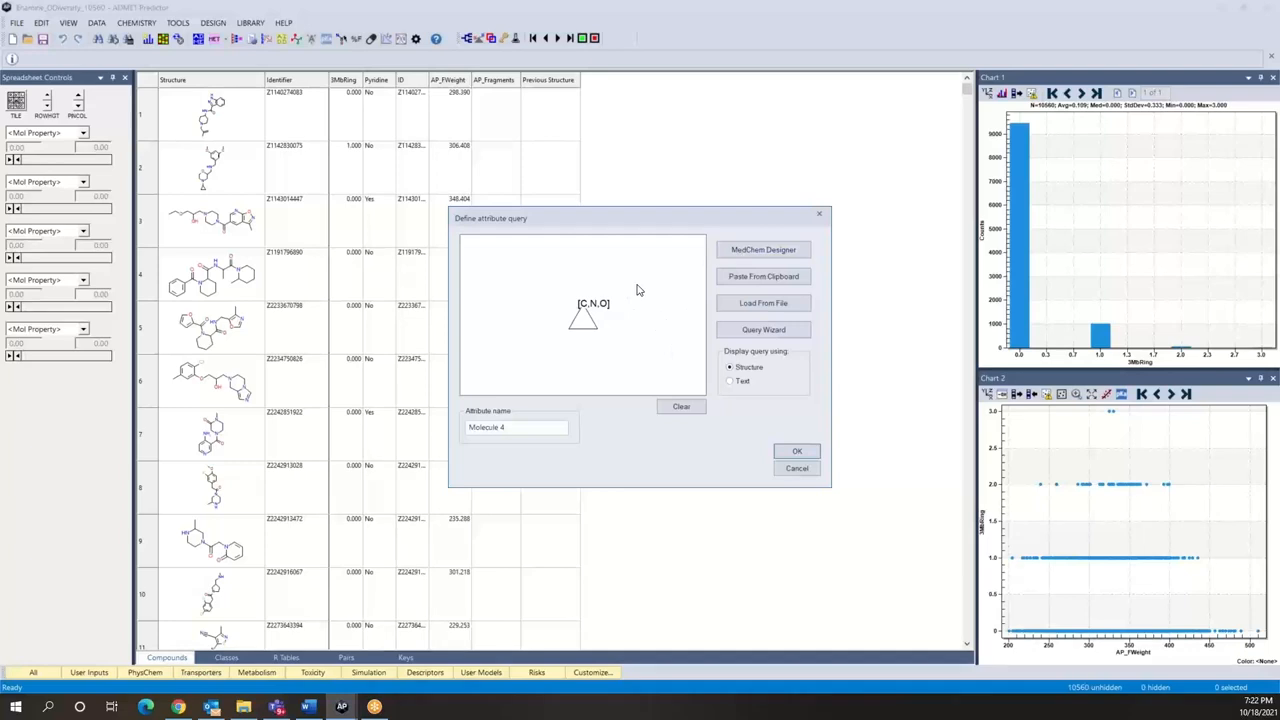
left_click(681, 409)
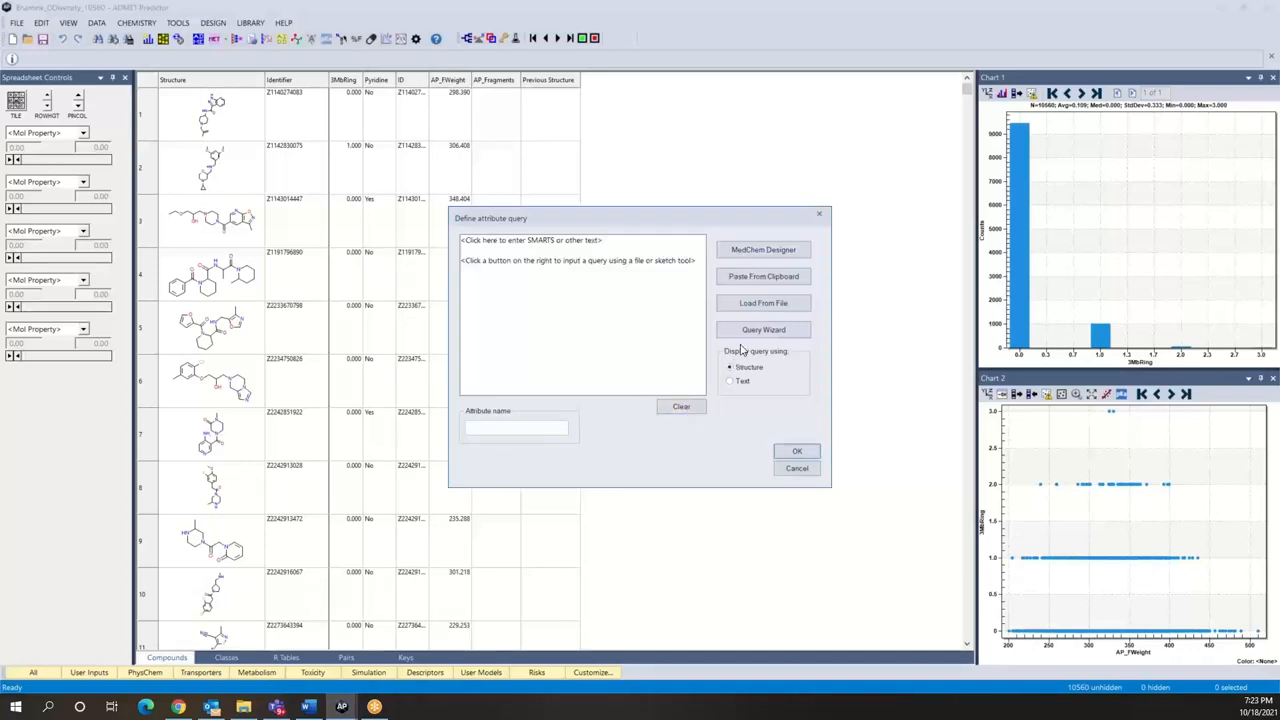
Step: Load DrugLikeFilters.cqf as the attribute query, look over its text and create the DLF_Score attribute
left_click(754, 305)
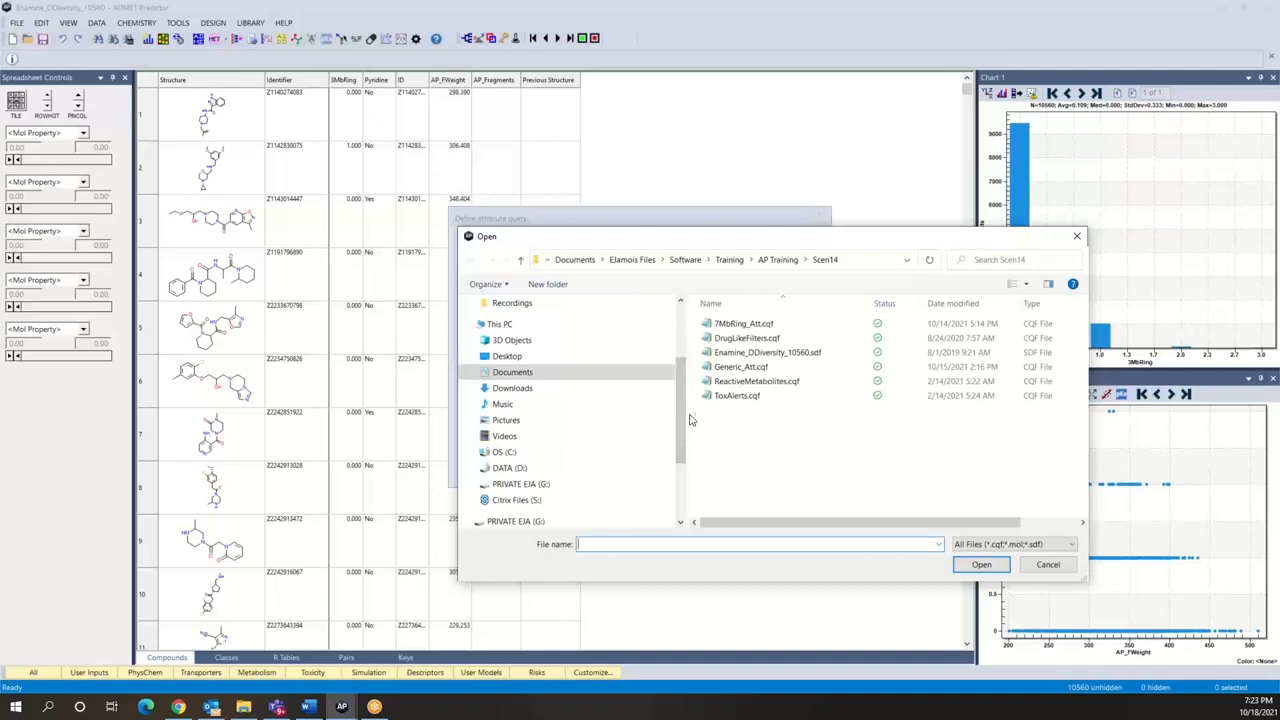
left_click_drag(687, 420, 546, 406)
left_click(621, 342)
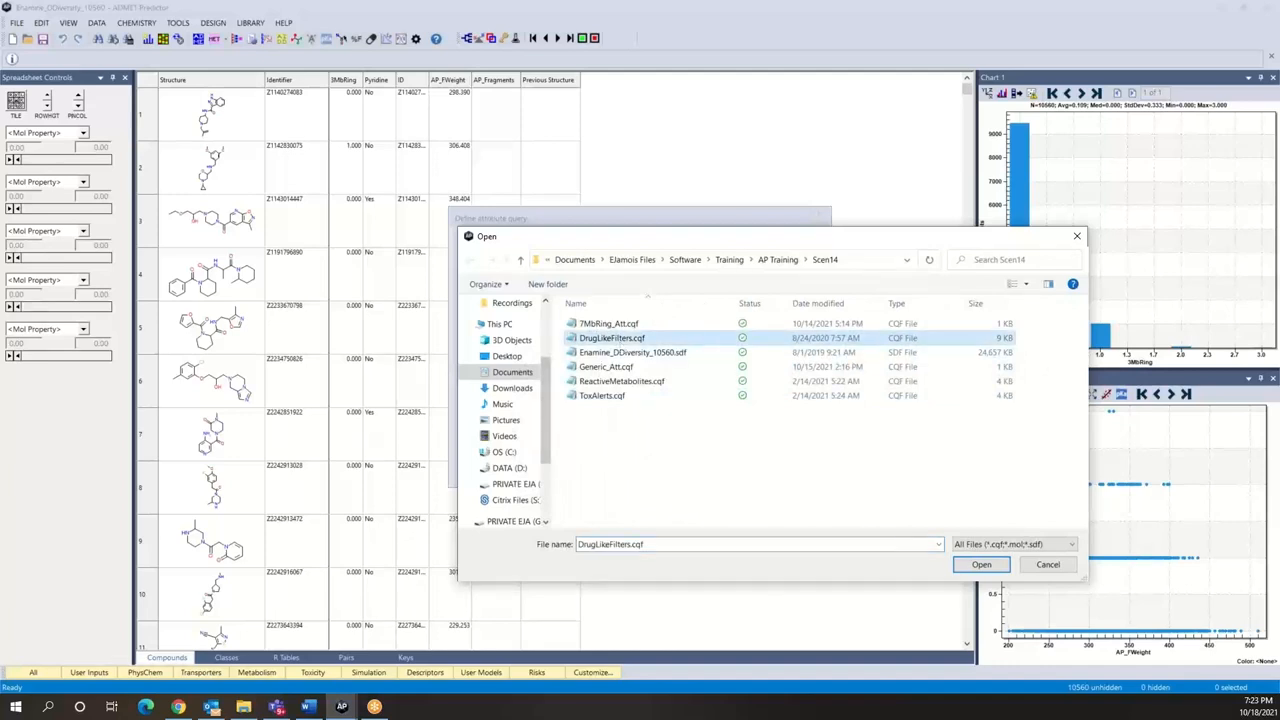
left_click(965, 562)
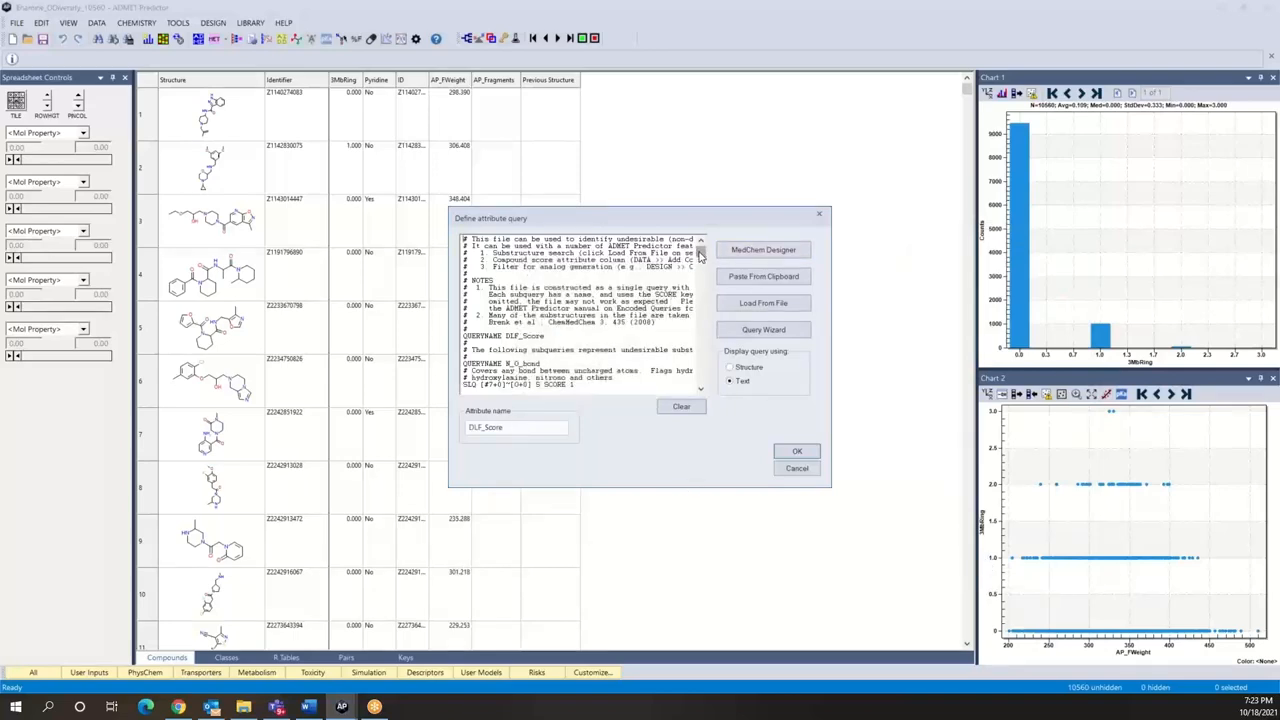
left_click(703, 262)
scroll(703, 262, "down", 3)
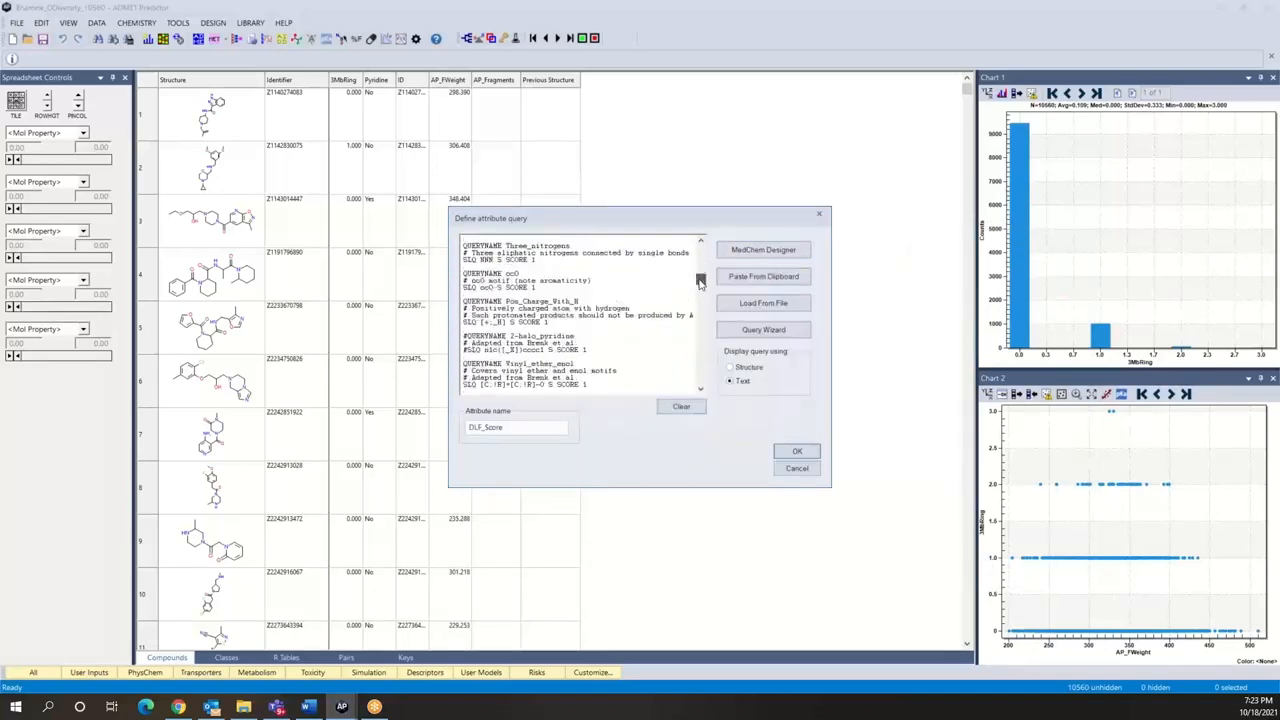
left_click_drag(703, 262, 703, 242)
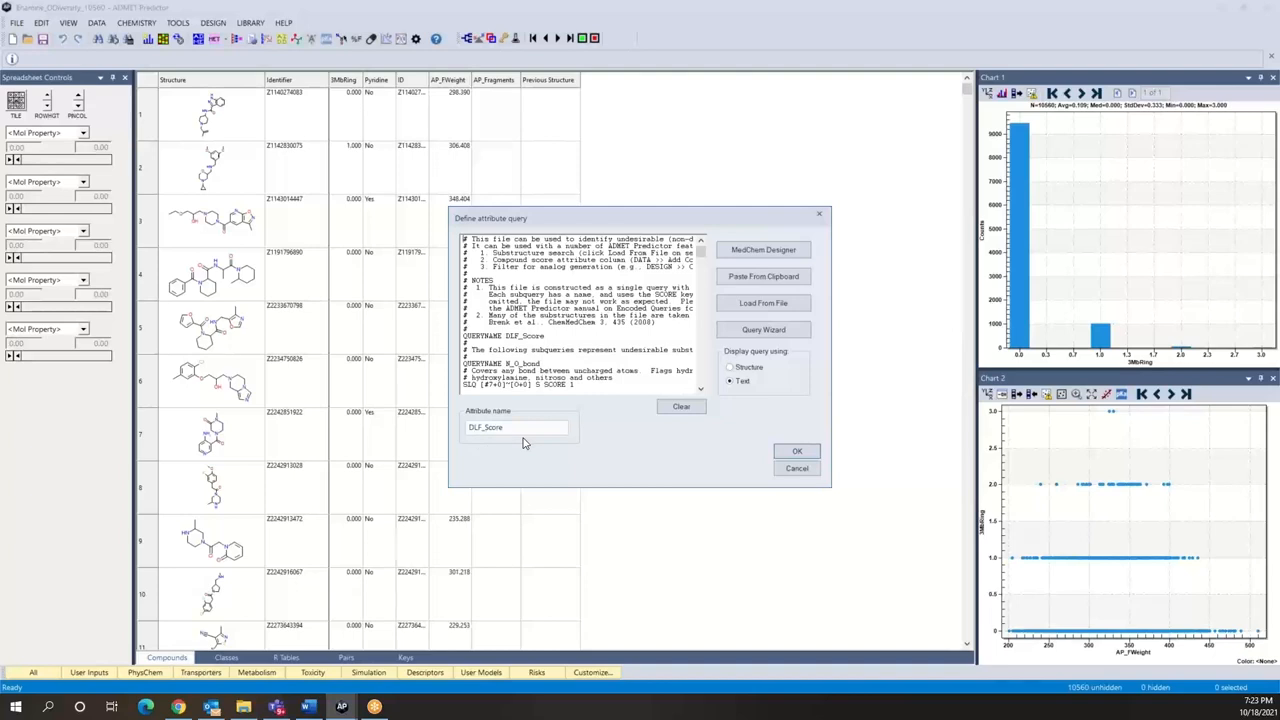
left_click(797, 452)
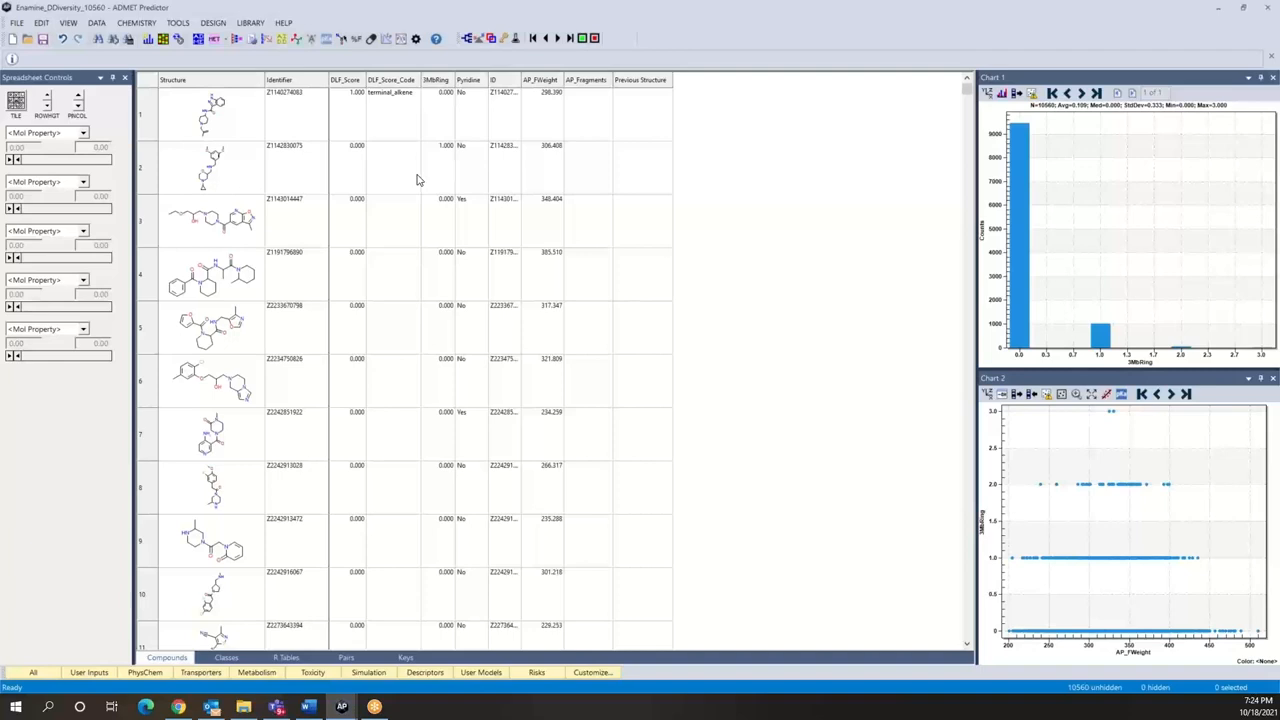
Step: Sort the compounds by DLF_Score with the highest scores first, check the flagged ones, and restore the original row order
left_click(988, 94)
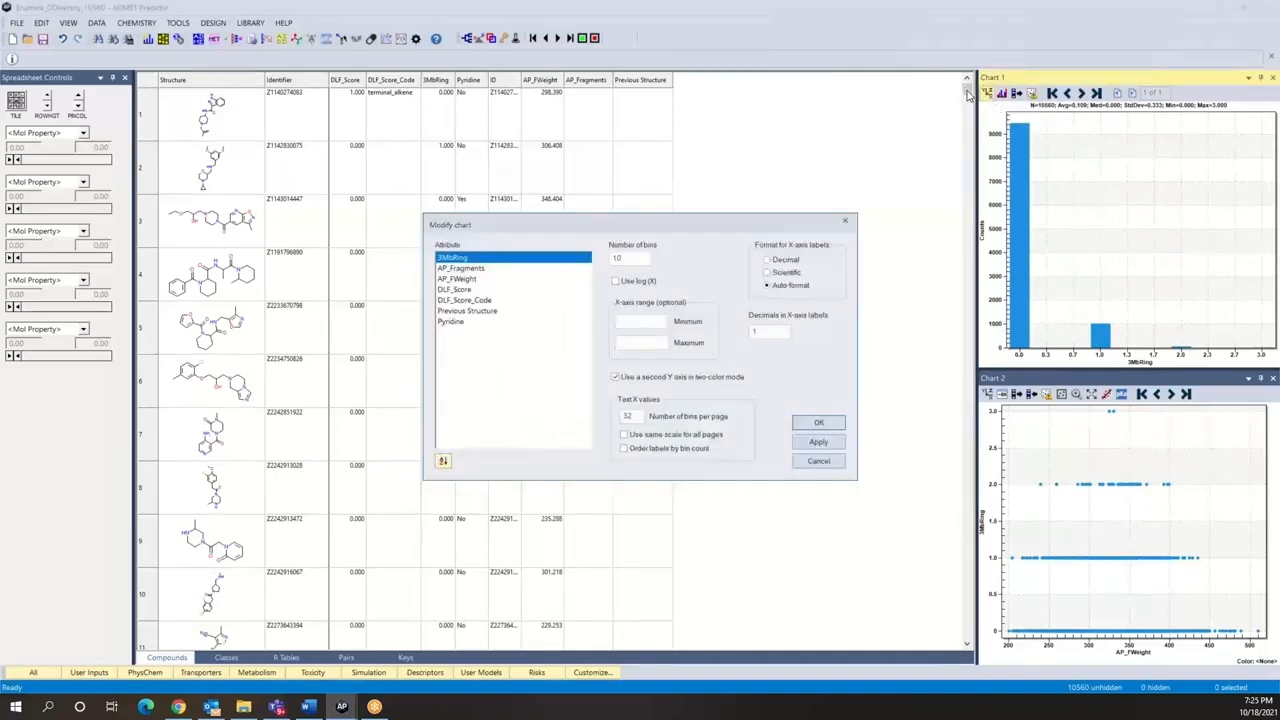
left_click(818, 461)
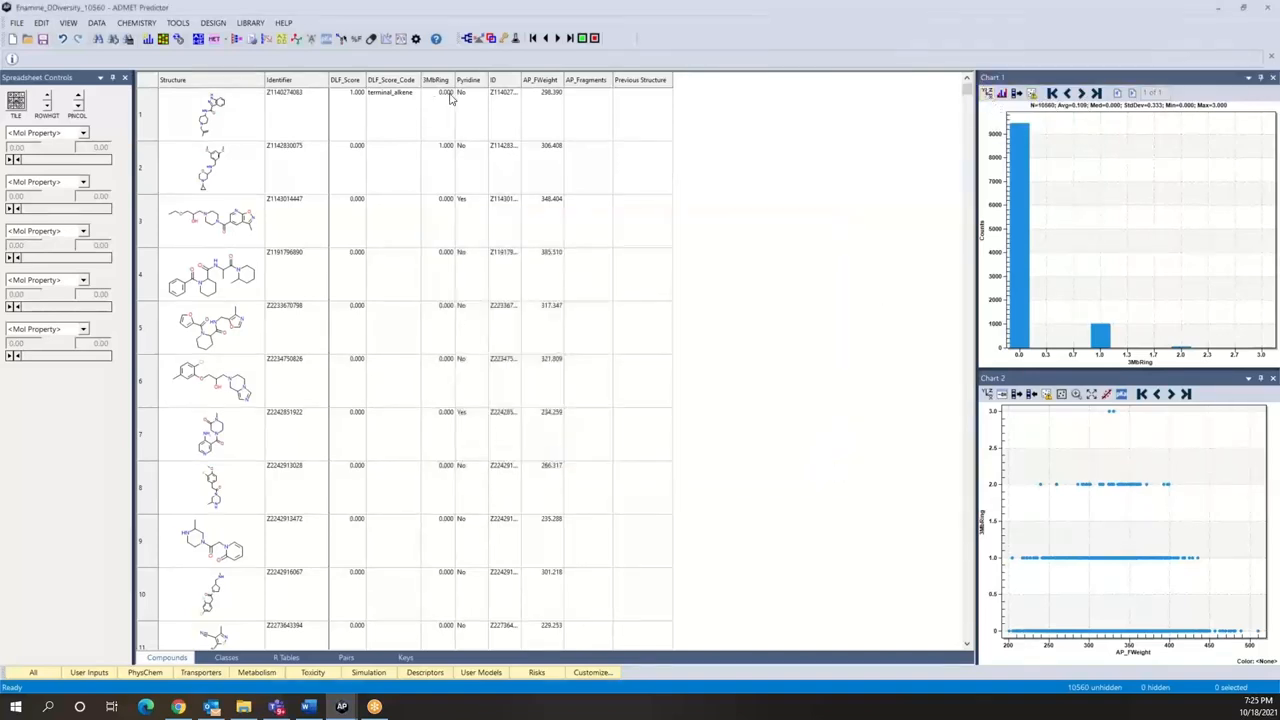
left_click(338, 82)
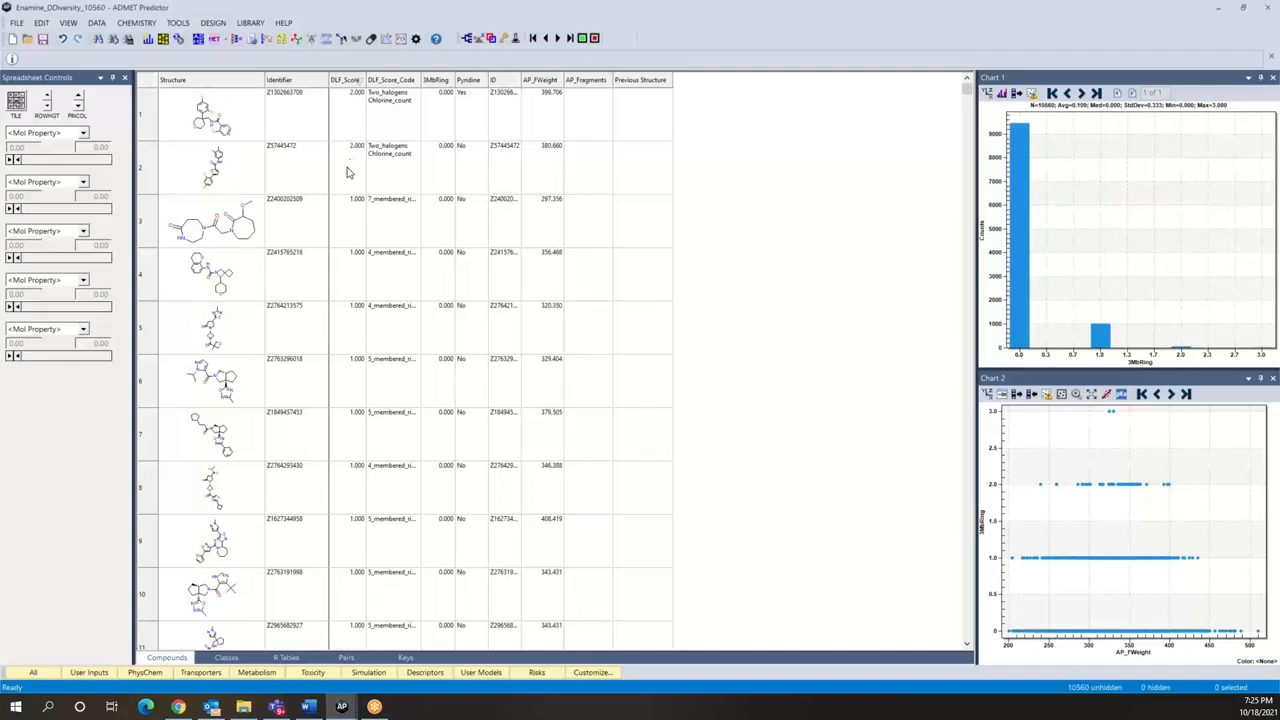
left_click(355, 82)
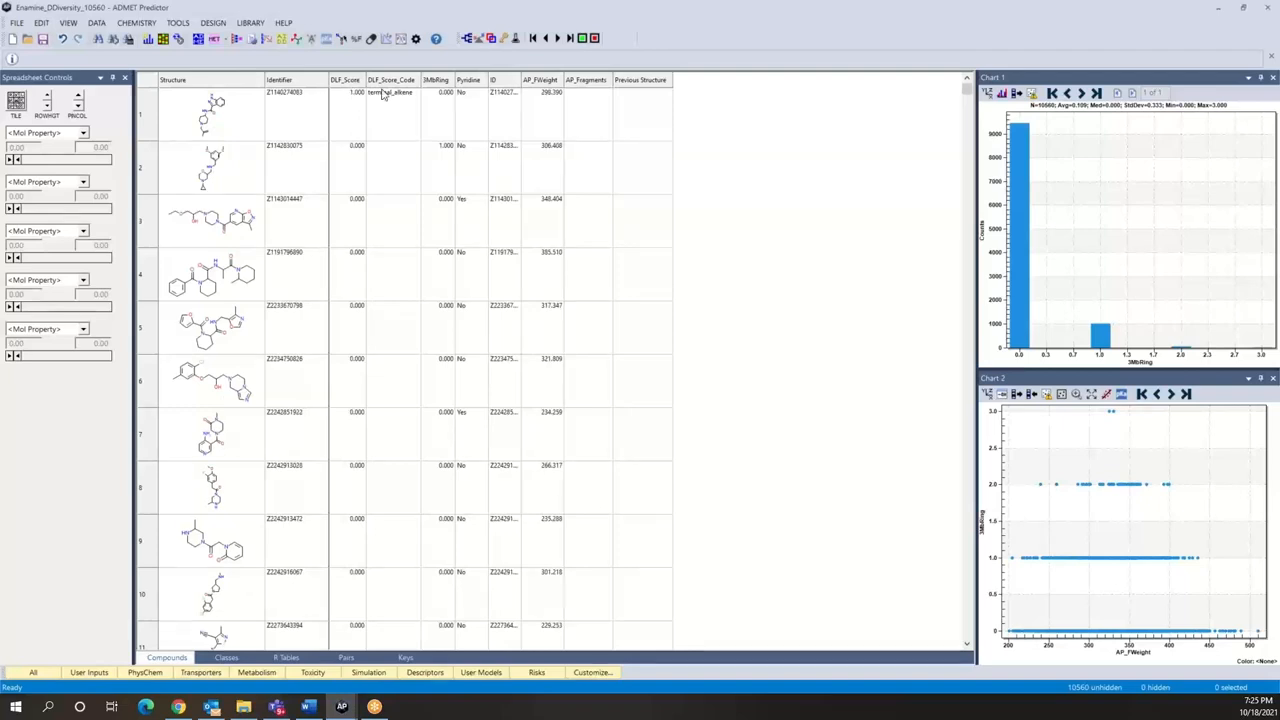
Step: Change Chart 1 to plot DLF_Score as a histogram with 3 bins
left_click(988, 96)
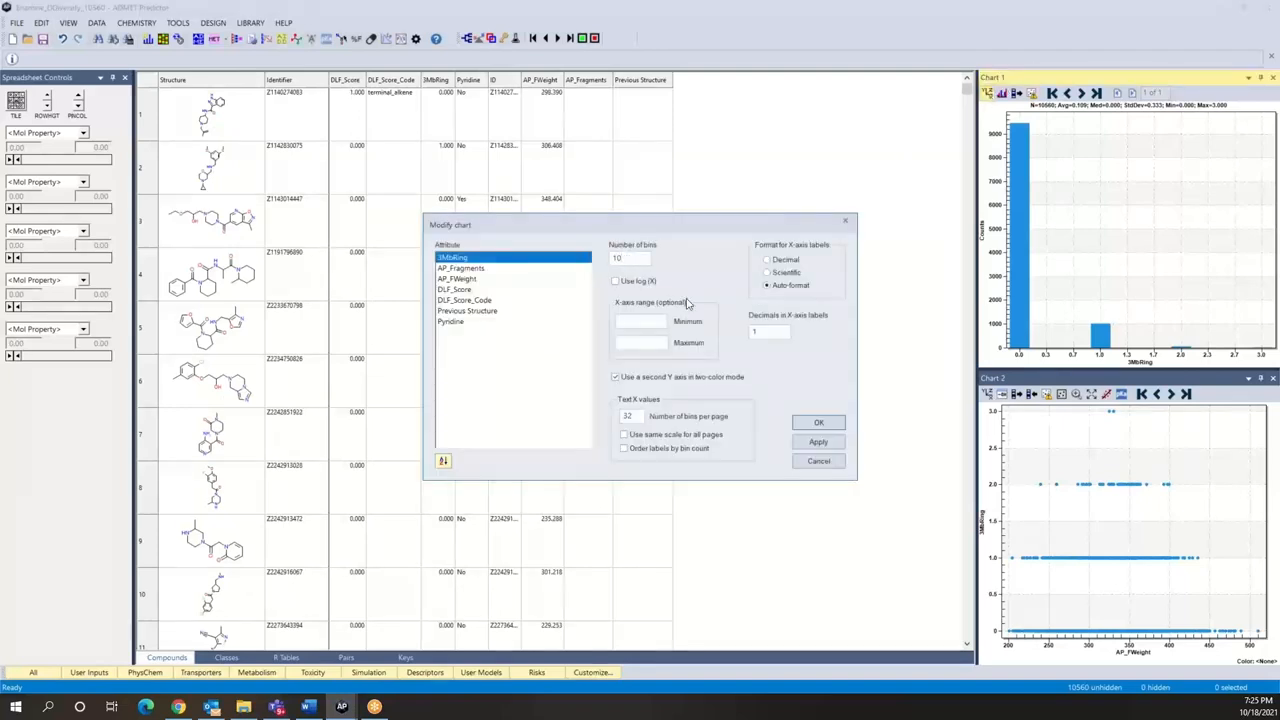
type("3")
left_click(467, 290)
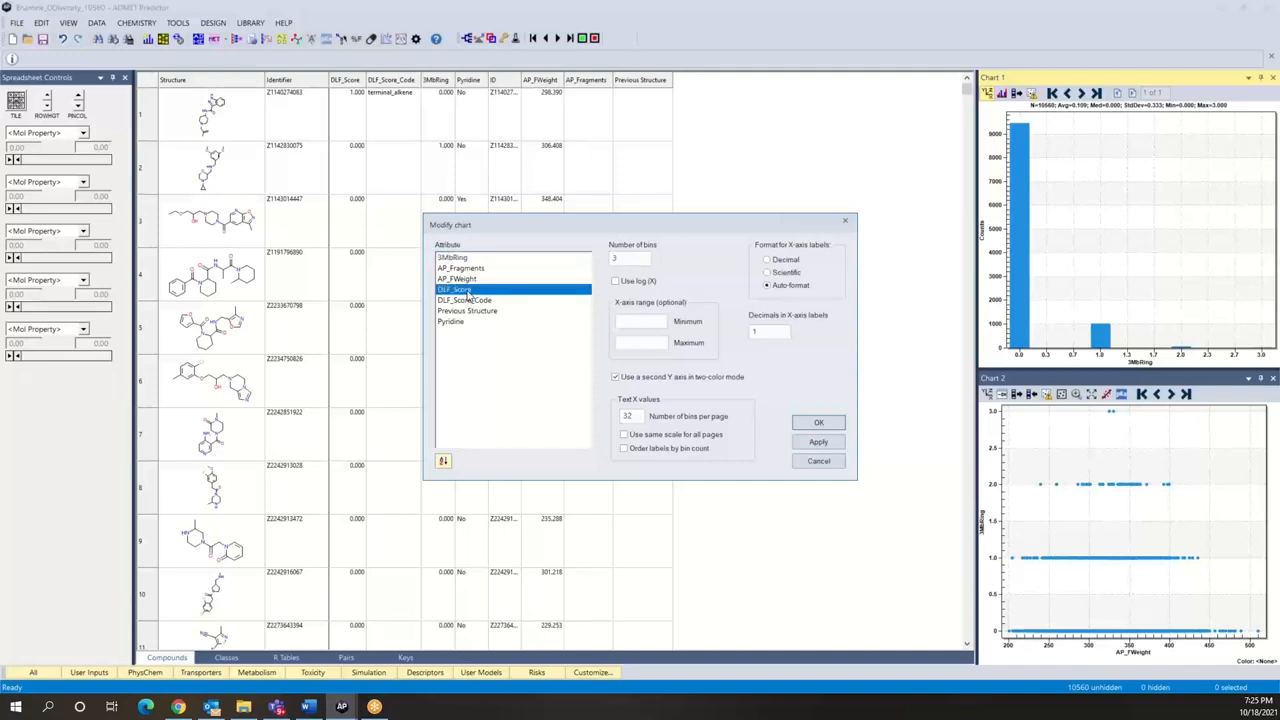
left_click(818, 423)
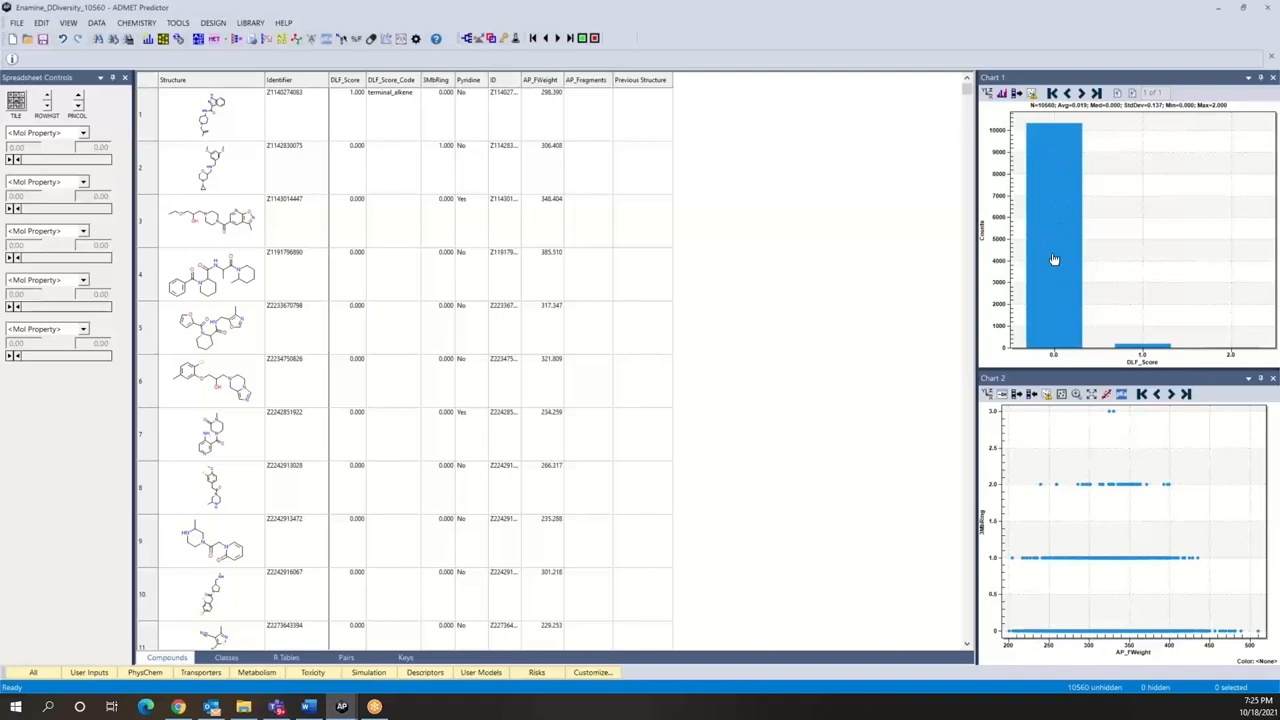
Step: View the structures and attributes of the first two compounds in the 1.0 bin of the DLF_Score histogram
double_click(1145, 348)
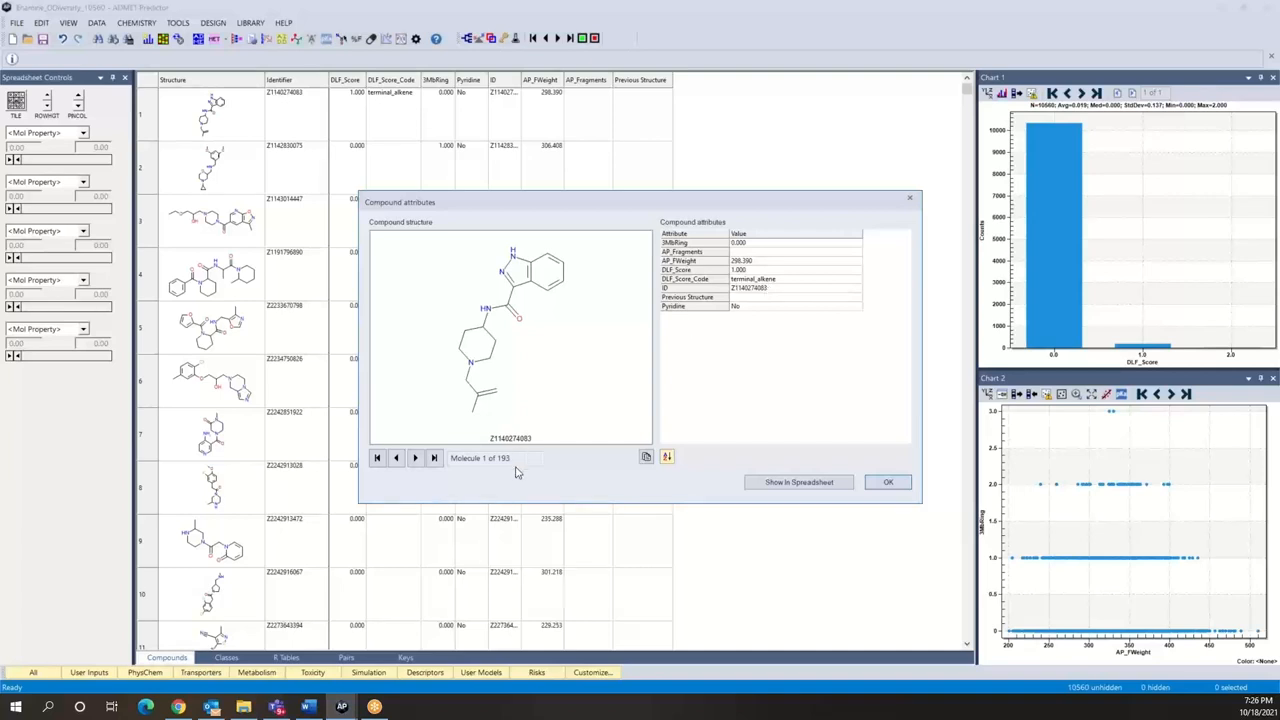
left_click(415, 458)
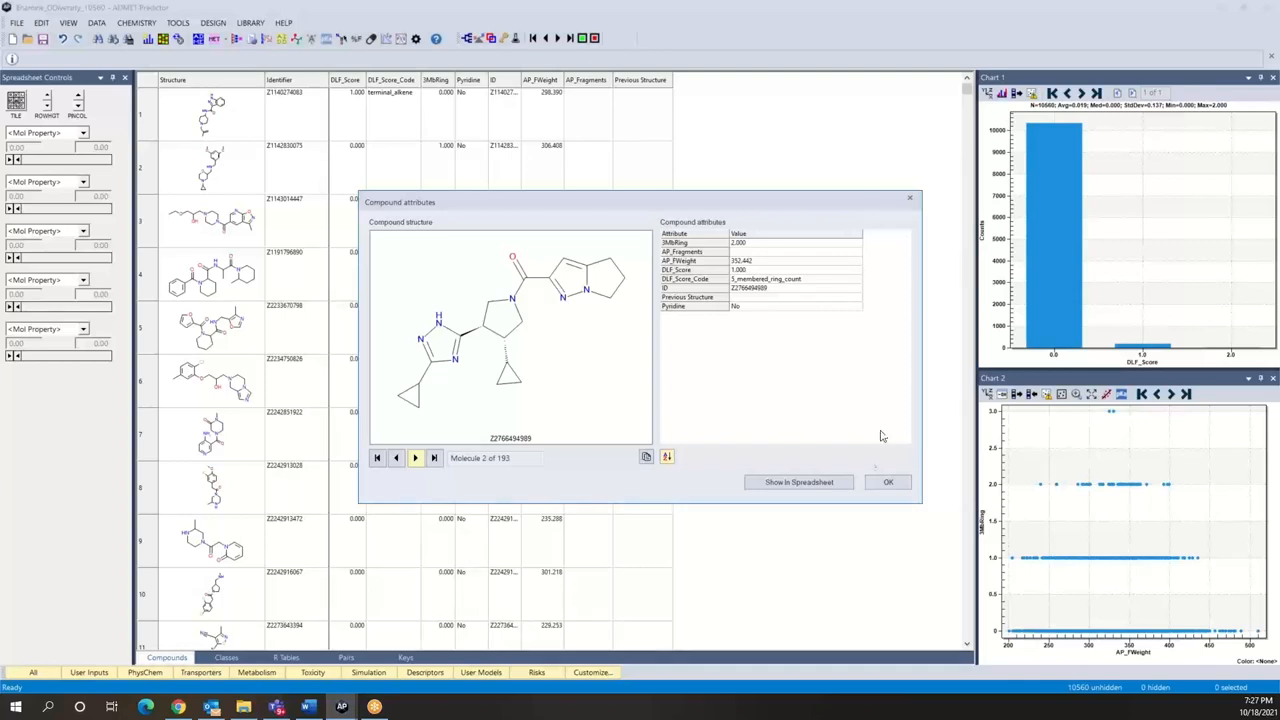
left_click(889, 483)
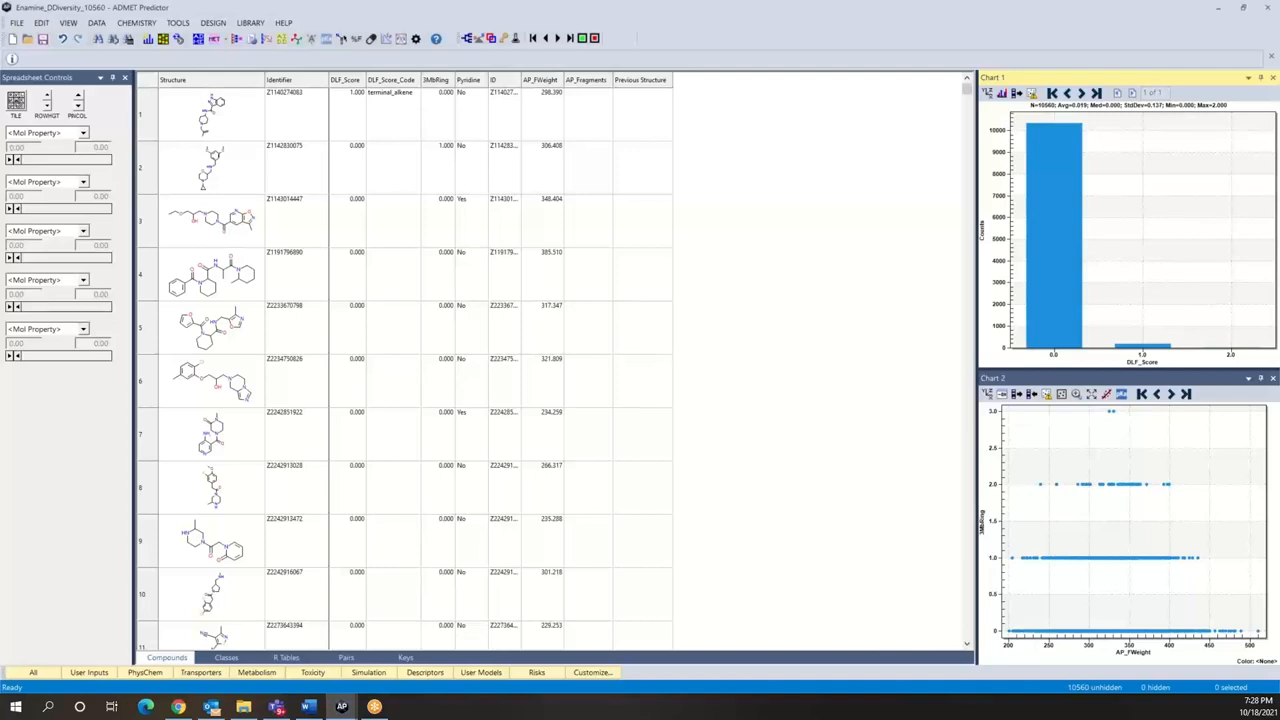
Step: Switch to the Scen14 folder in File Explorer and open Generic_Att.cqf in Notepad
left_click(248, 709)
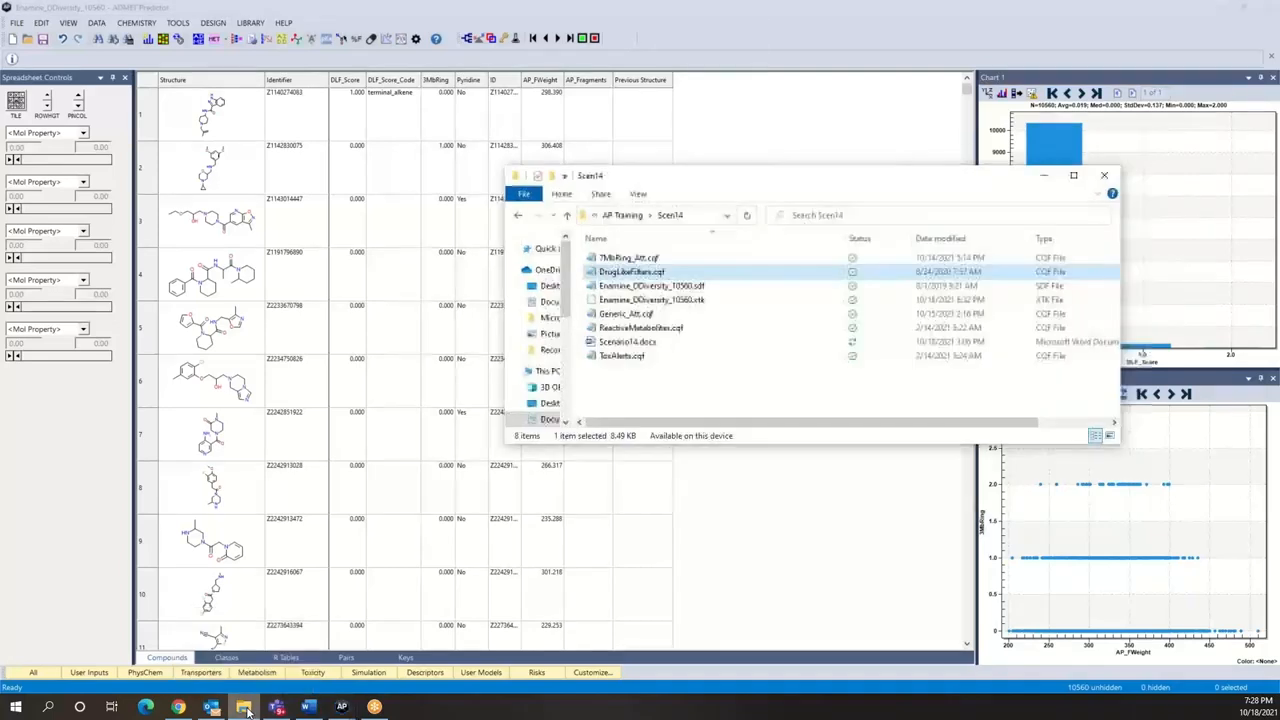
left_click(641, 314)
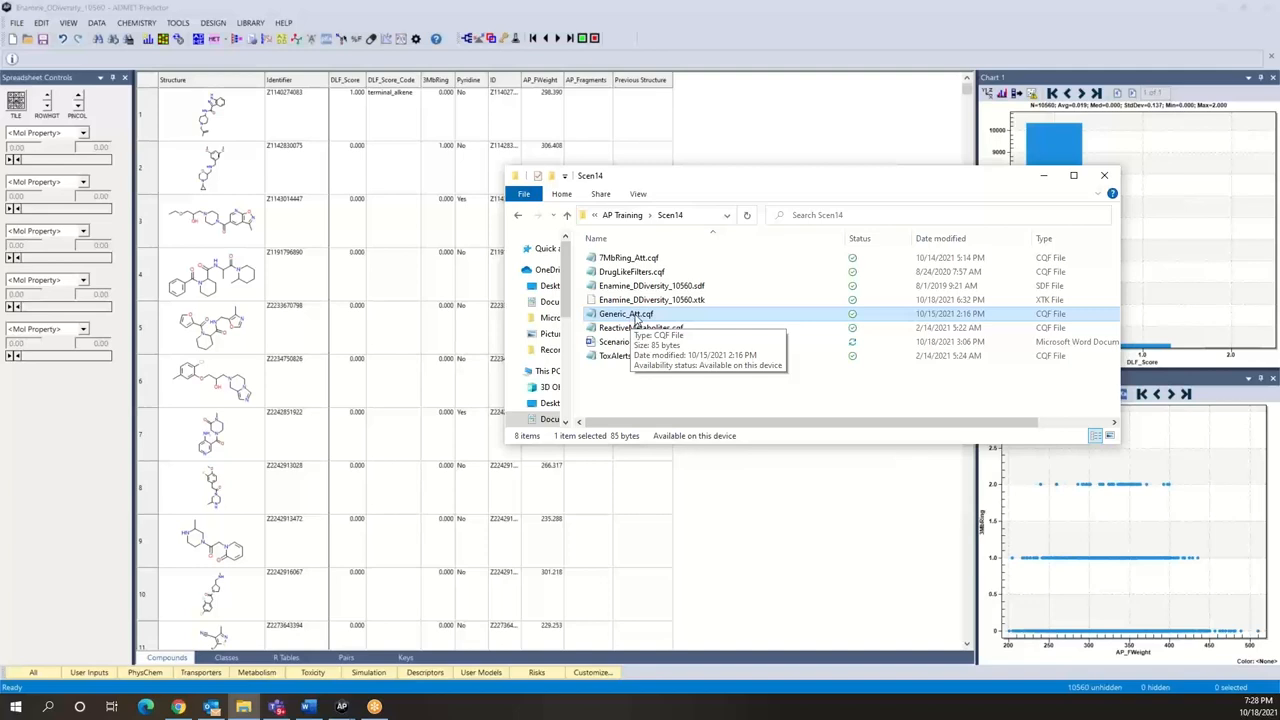
right_click(637, 318)
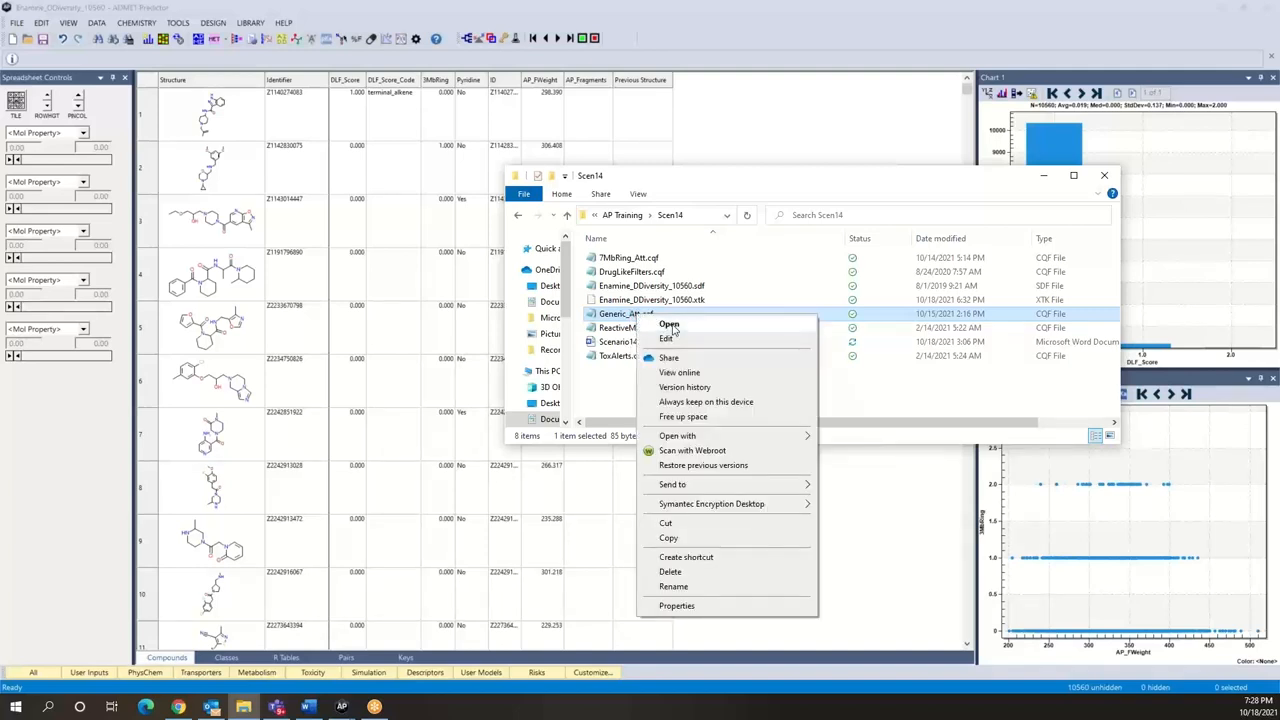
left_click(669, 325)
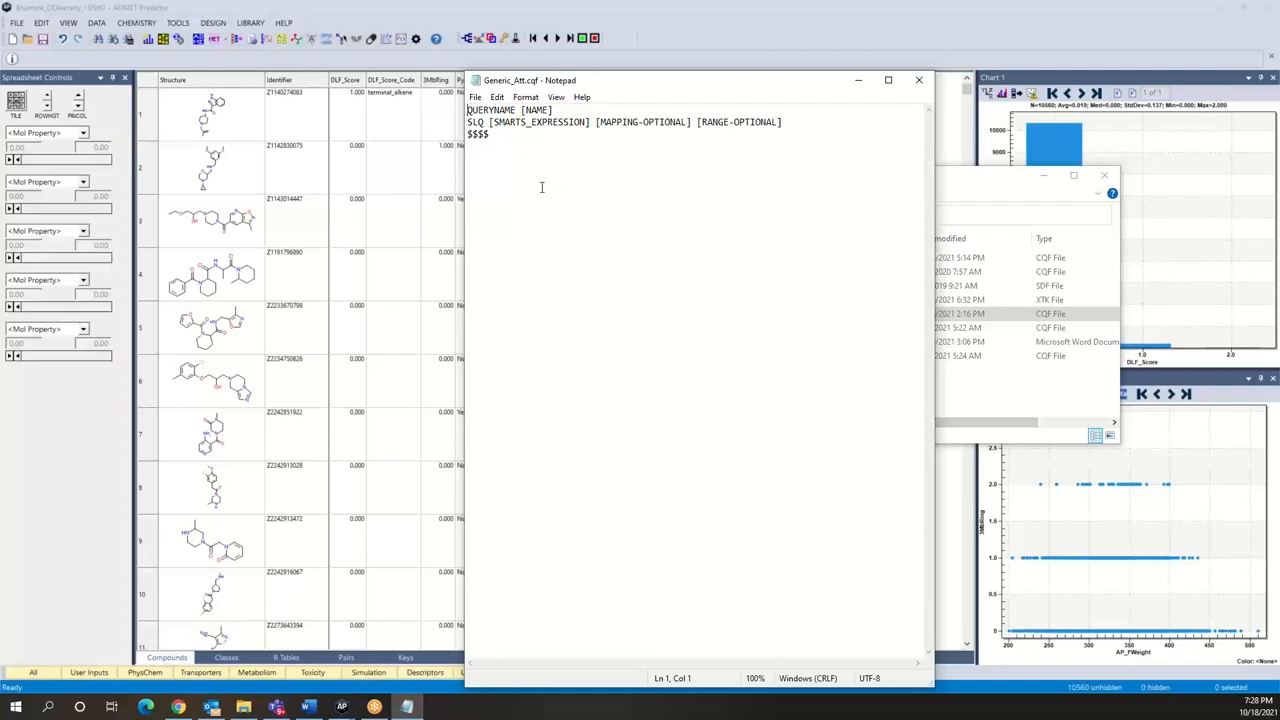
Step: Save a copy of the generic query file as MichaelA_Att.cqf in the Scen14 folder, using the All Files type
left_click(476, 97)
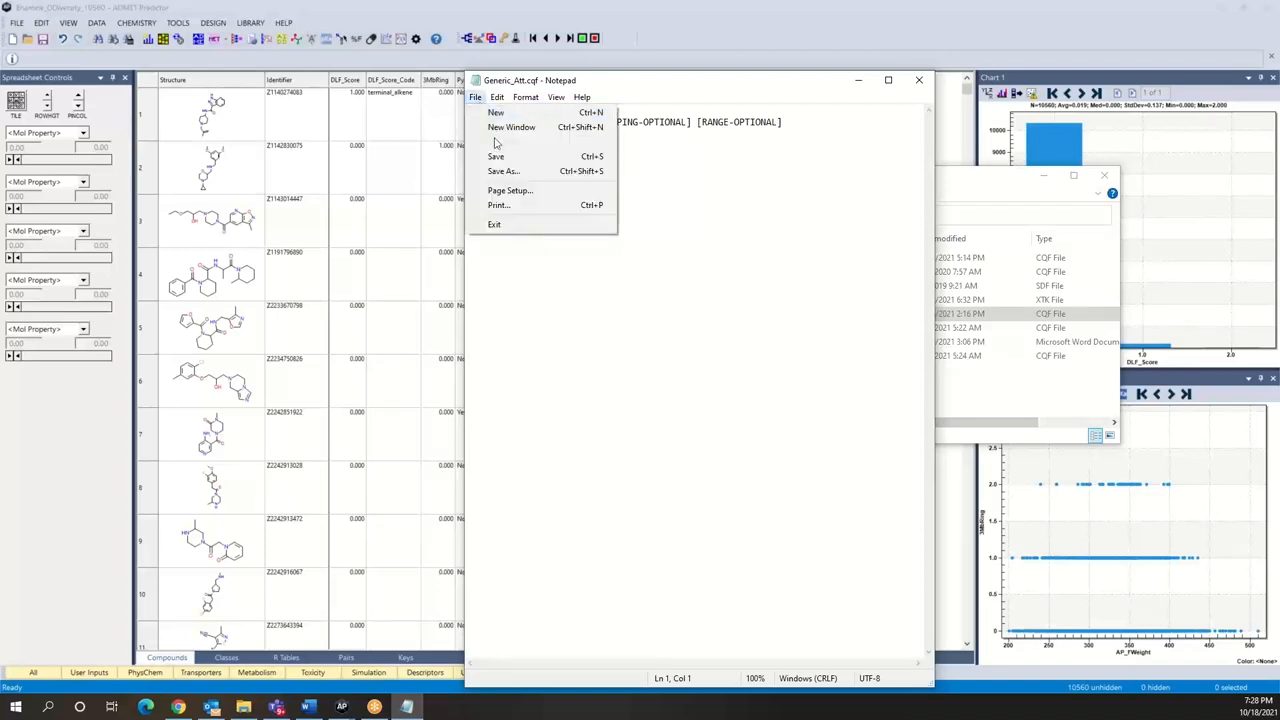
left_click(503, 171)
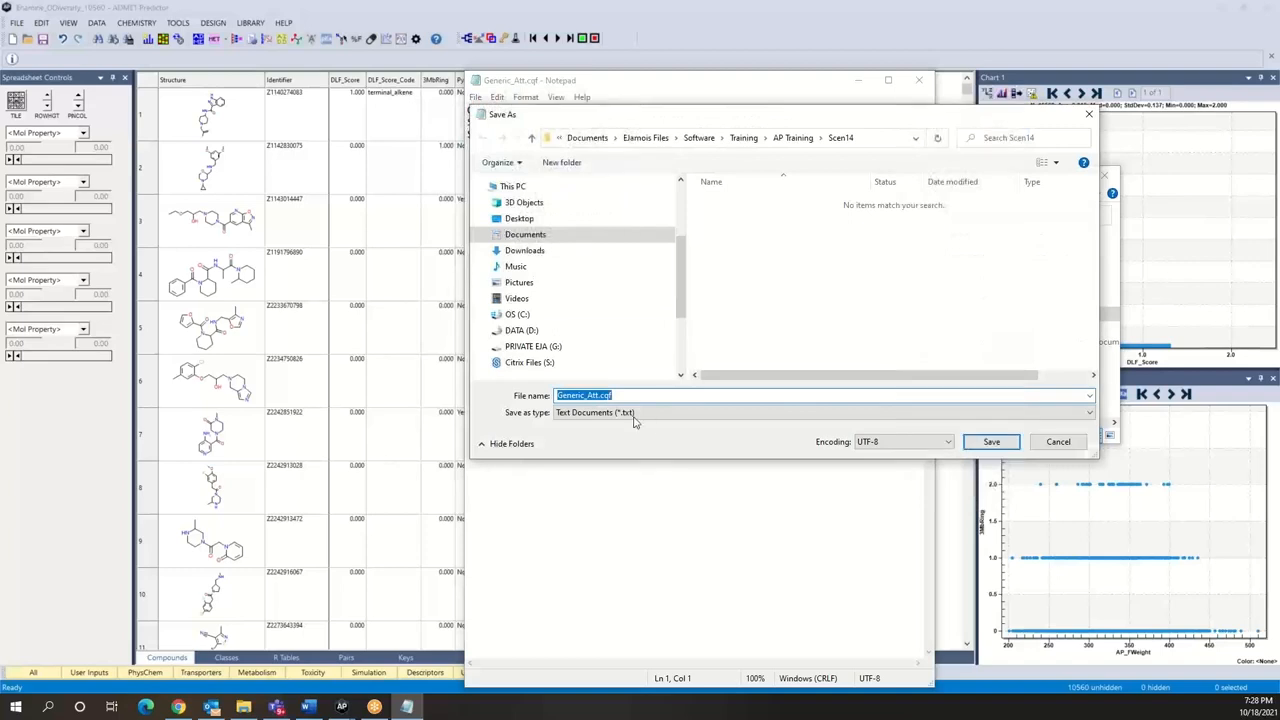
left_click(620, 412)
left_click(620, 429)
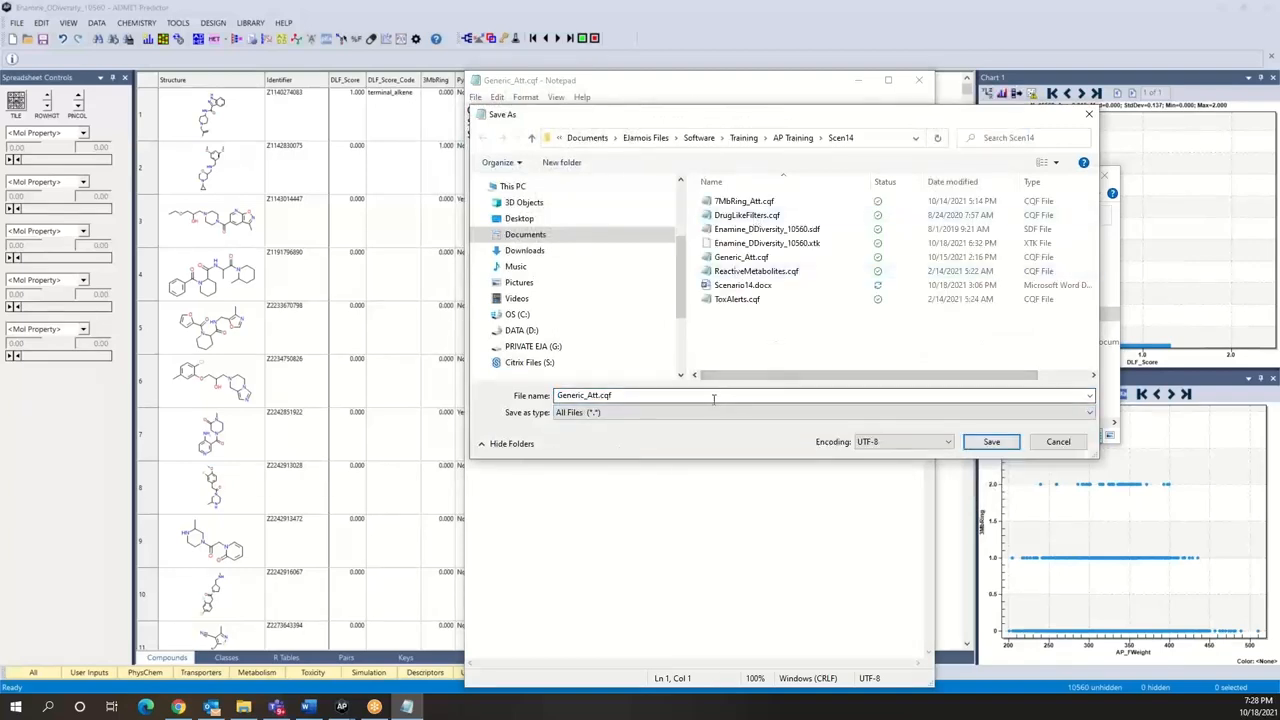
double_click(583, 395)
left_click(583, 395)
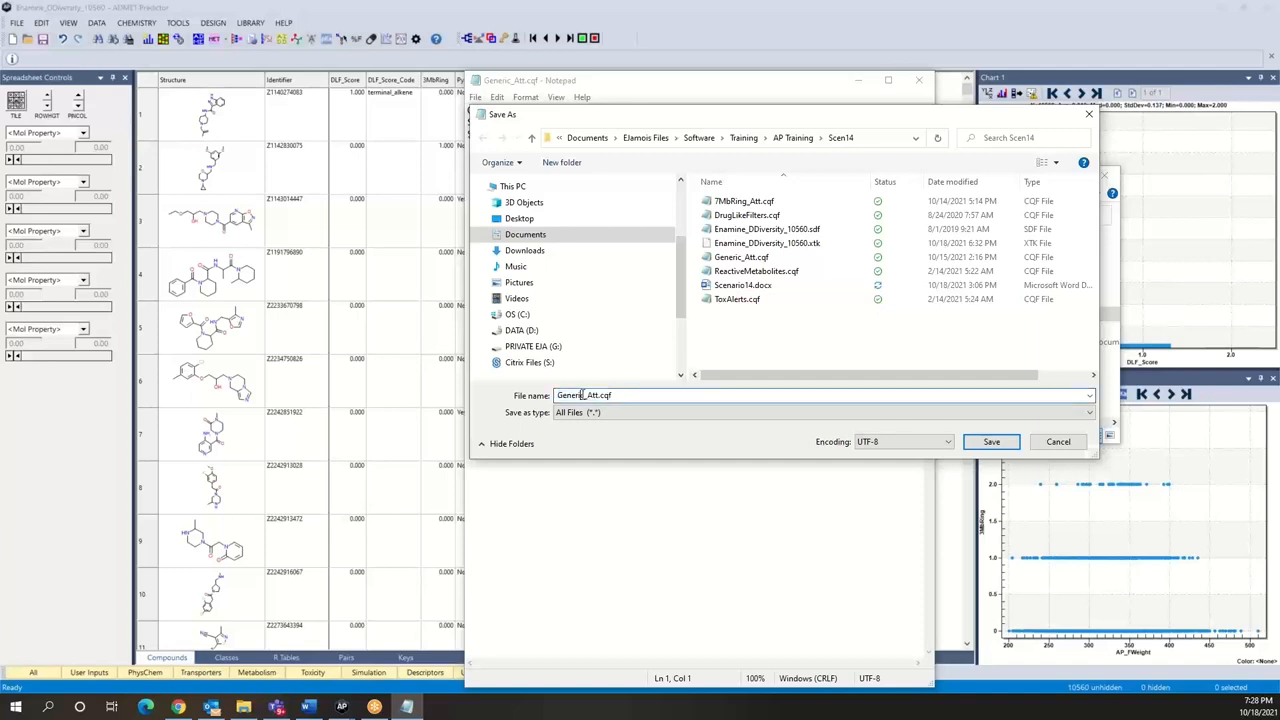
key("BackSpace")
key("BackSpace")
key("BackSpace")
key("BackSpace")
key("BackSpace")
key("BackSpace")
key("BackSpace")
type("MichaelA")
left_click(991, 442)
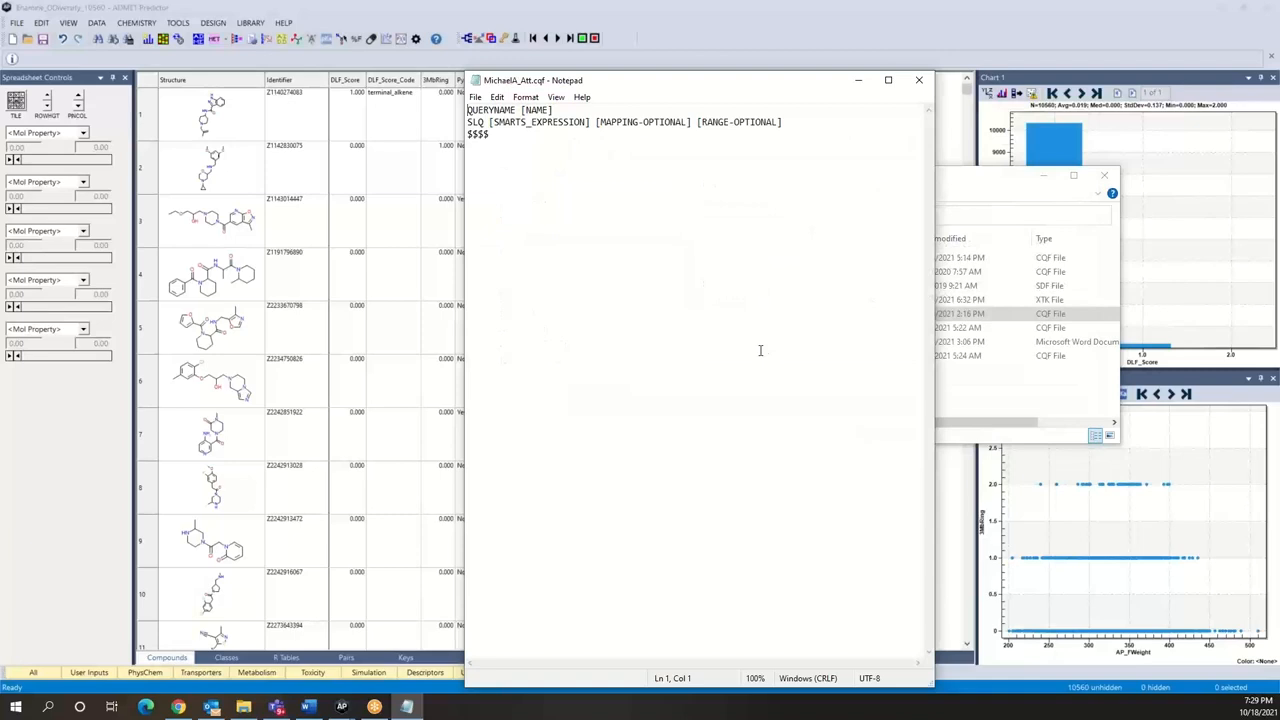
Step: Replace the [NAME] placeholder on the QUERYNAME line with MichaelA
left_click(595, 113)
key("BackSpace")
key("BackSpace")
key("BackSpace")
key("BackSpace")
key("BackSpace")
key("BackSpace")
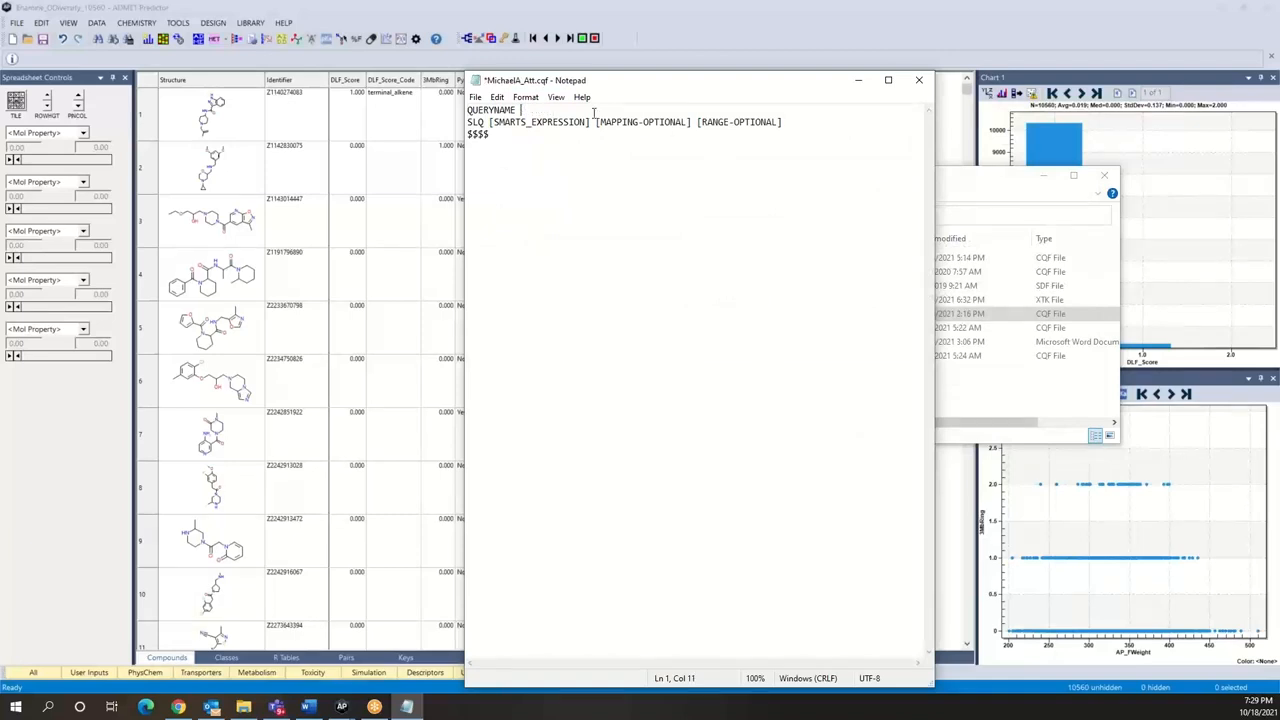
type("MichaelA")
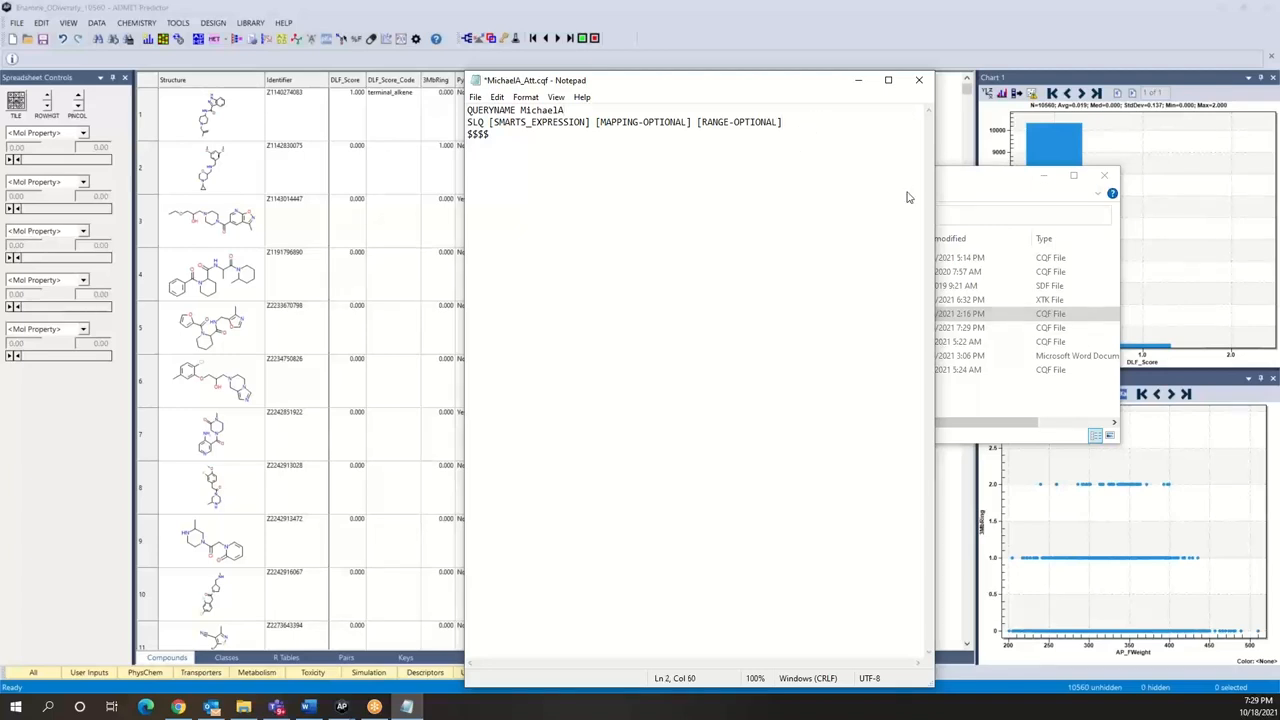
Step: Remove the [RANGE-OPTIONAL] placeholder and replace [MAPPING-OPTIONAL] with U on the SLQ line
key("BackSpace")
key("BackSpace")
key("BackSpace")
key("BackSpace")
key("BackSpace")
key("BackSpace")
key("BackSpace")
key("BackSpace")
key("BackSpace")
key("BackSpace")
key("BackSpace")
key("BackSpace")
key("BackSpace")
key("BackSpace")
key("BackSpace")
key("BackSpace")
key("BackSpace")
key("BackSpace")
key("BackSpace")
key("BackSpace")
key("BackSpace")
key("BackSpace")
key("BackSpace")
key("BackSpace")
key("BackSpace")
key("BackSpace")
key("BackSpace")
key("BackSpace")
key("BackSpace")
key("BackSpace")
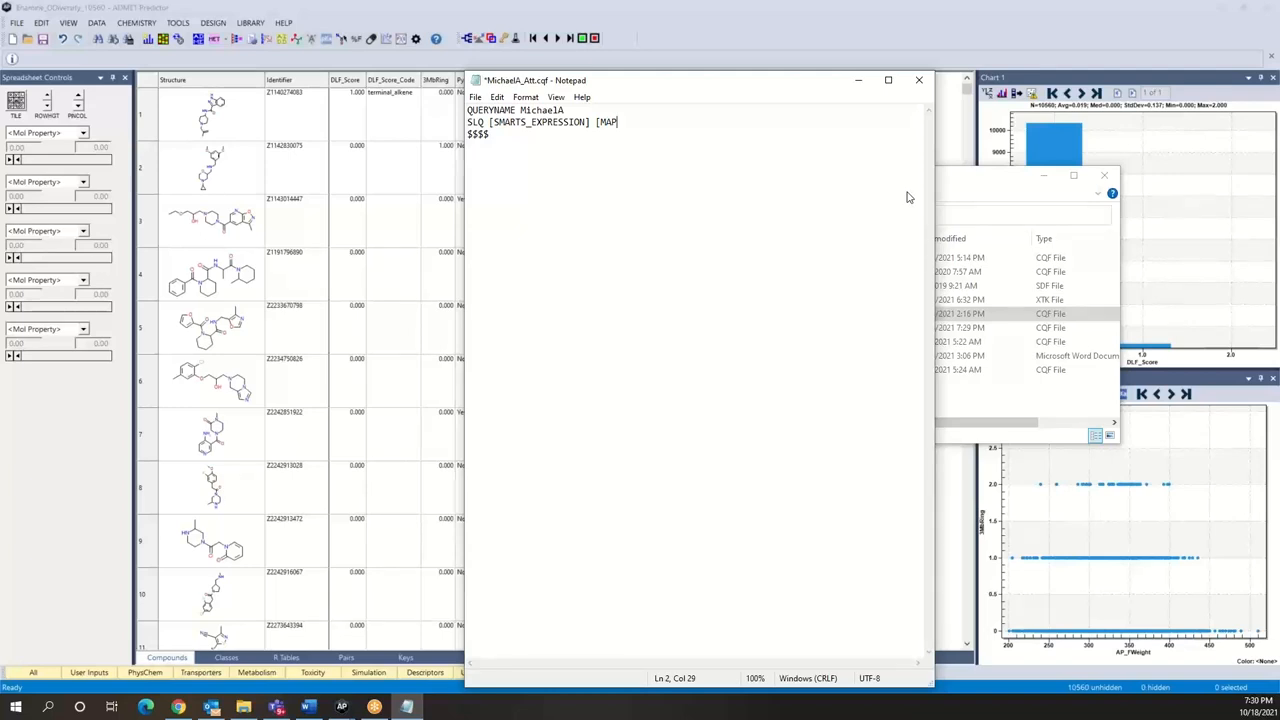
key("BackSpace")
key("BackSpace")
key("BackSpace")
key("BackSpace")
type("U")
left_click(589, 124)
Step: Launch MedChem Designer from ADMET Predictor and sketch a methyl vinyl ketone: a carbonyl between a methyl group and a terminal C=C
left_click(343, 40)
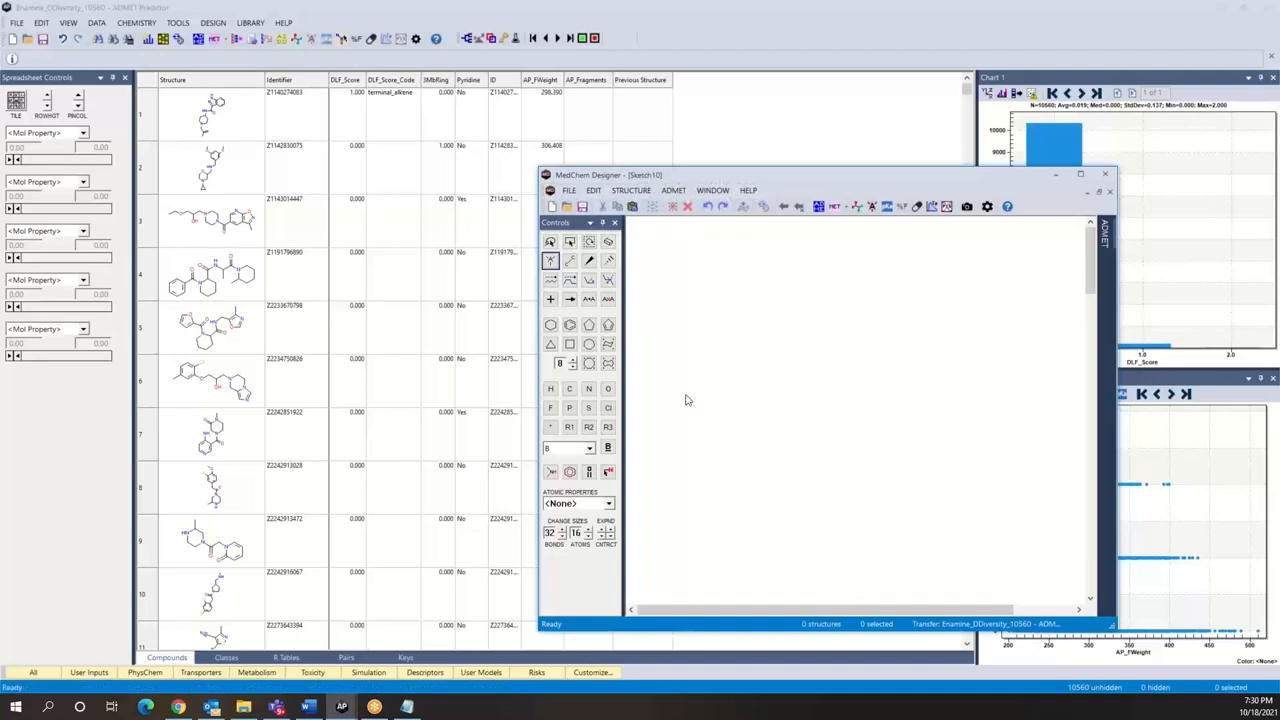
left_click(570, 261)
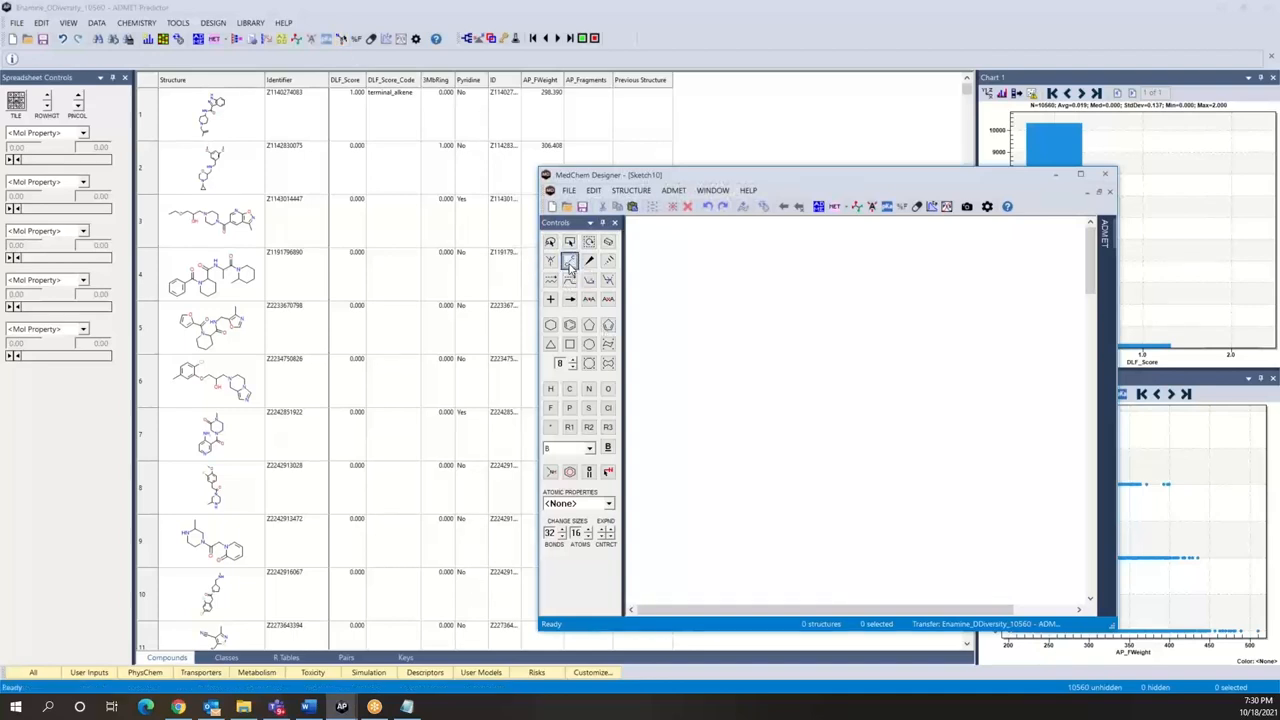
left_click(692, 347)
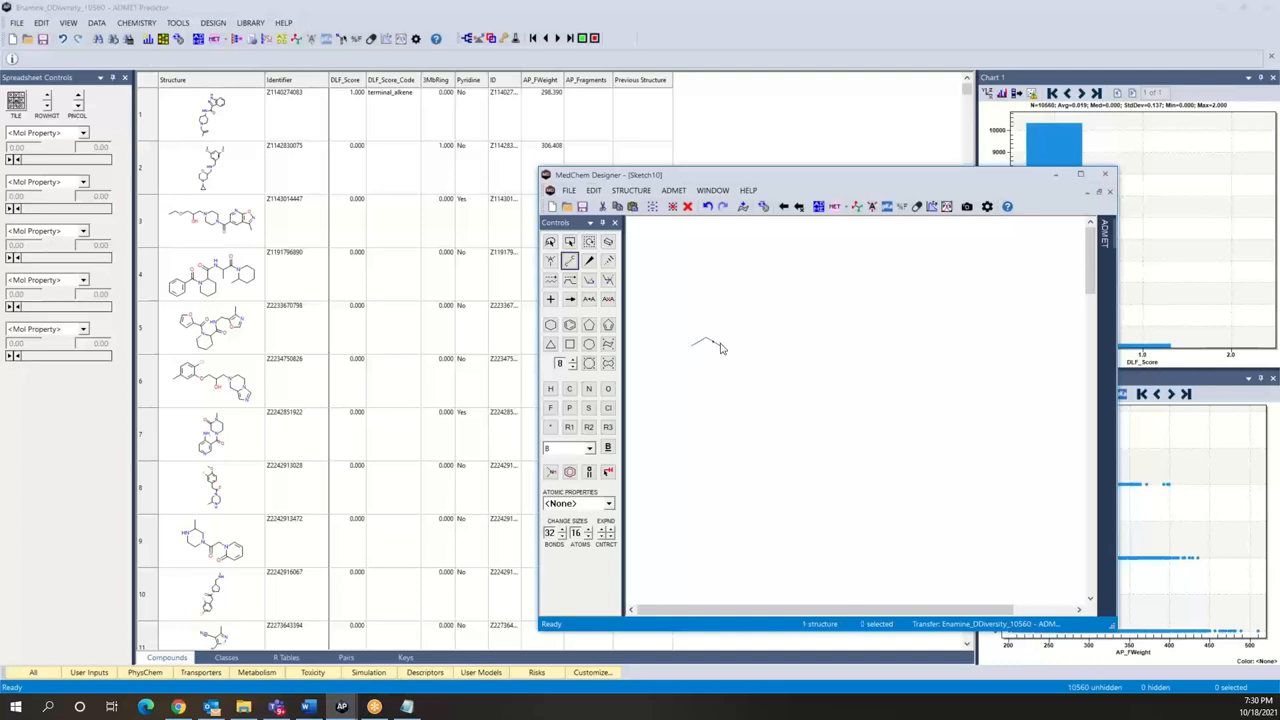
left_click(707, 340)
left_click(706, 331)
left_click(727, 342)
left_click(607, 389)
left_click(706, 322)
Step: Copy the entire sketched ketone structure as SMARTS
key("ctrl+a")
left_click(595, 190)
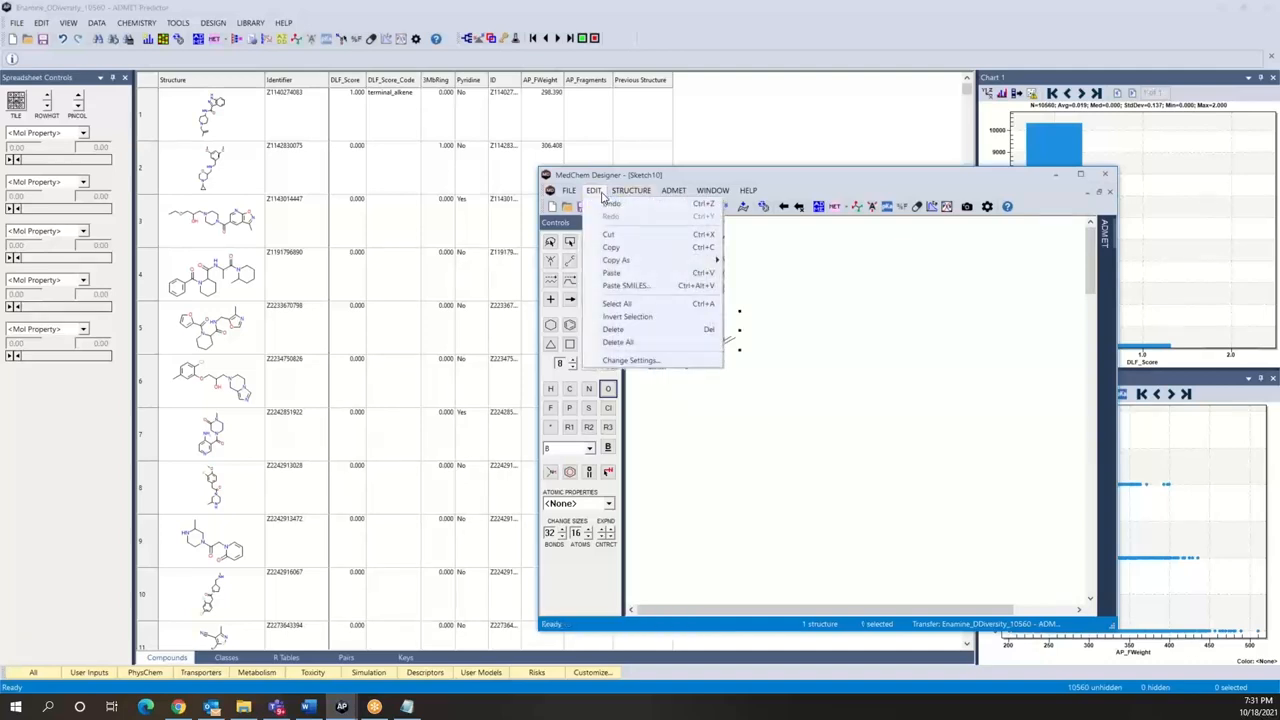
mouse_move(636, 264)
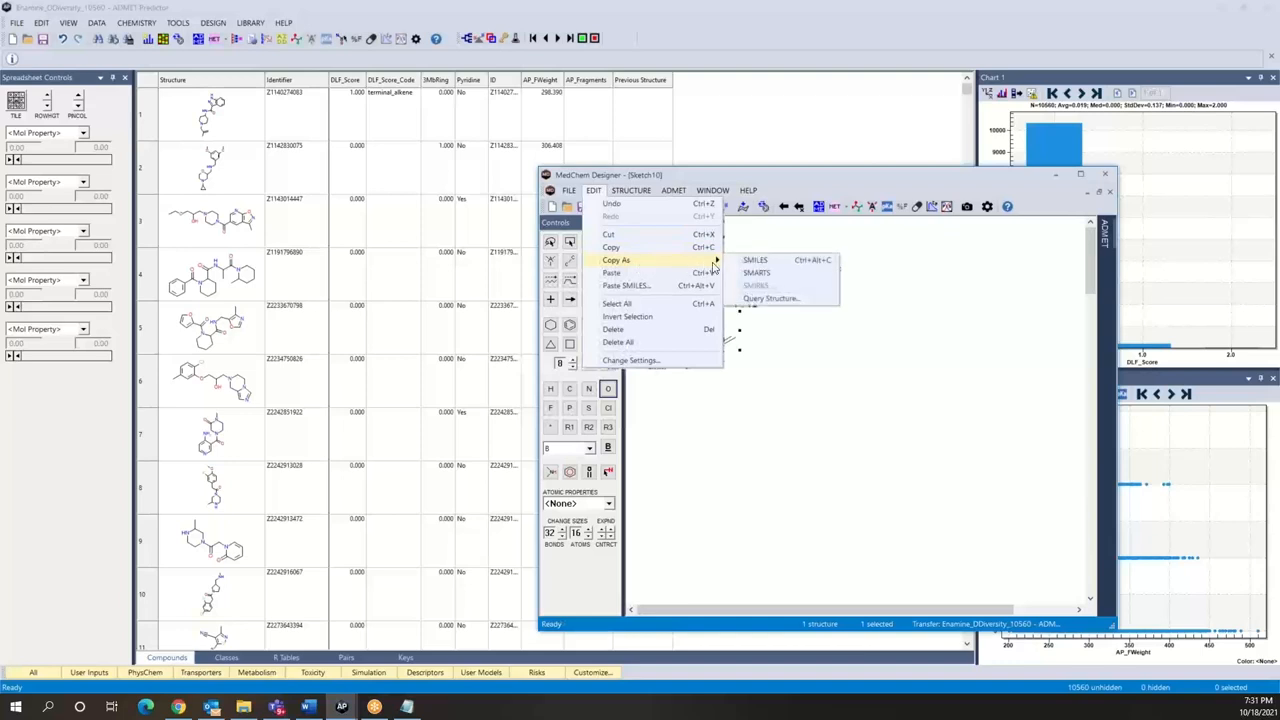
left_click(757, 273)
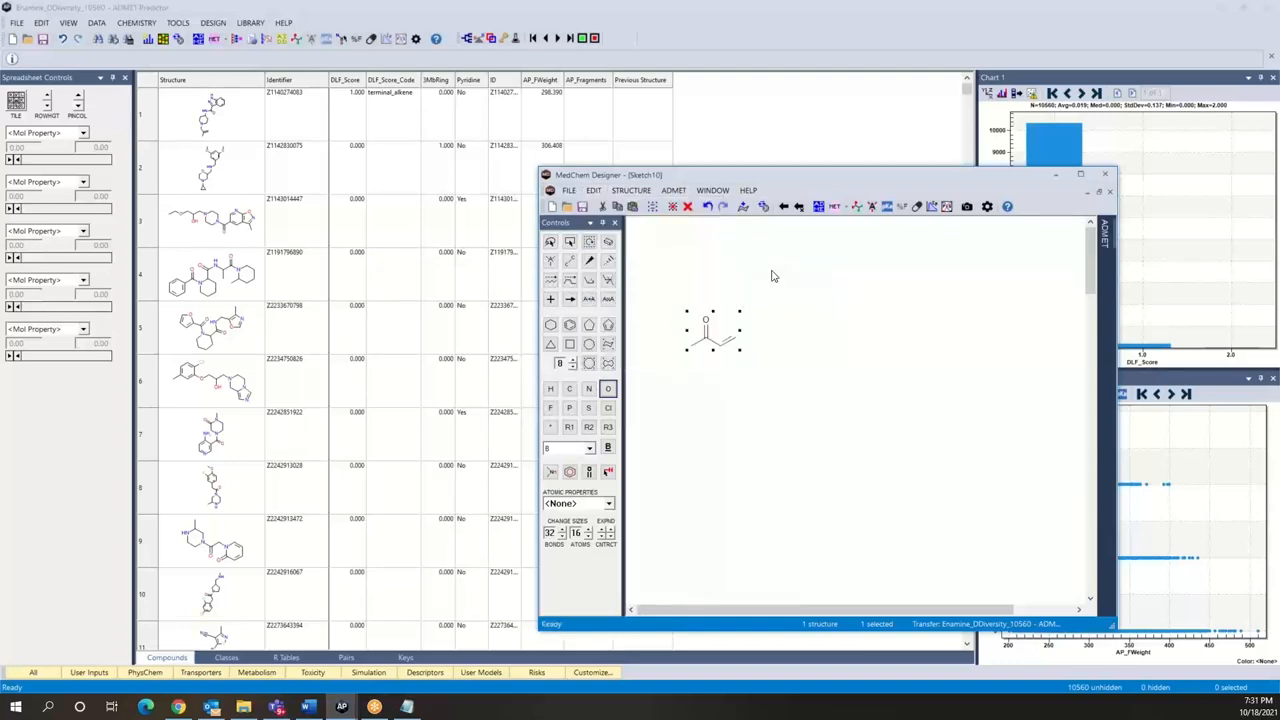
Step: Switch to Notepad and replace the [SMARTS_EXPRESSION] placeholder with the copied SMARTS [#6]-[#6](-[#6]=[#6])=[#8]
left_click(408, 707)
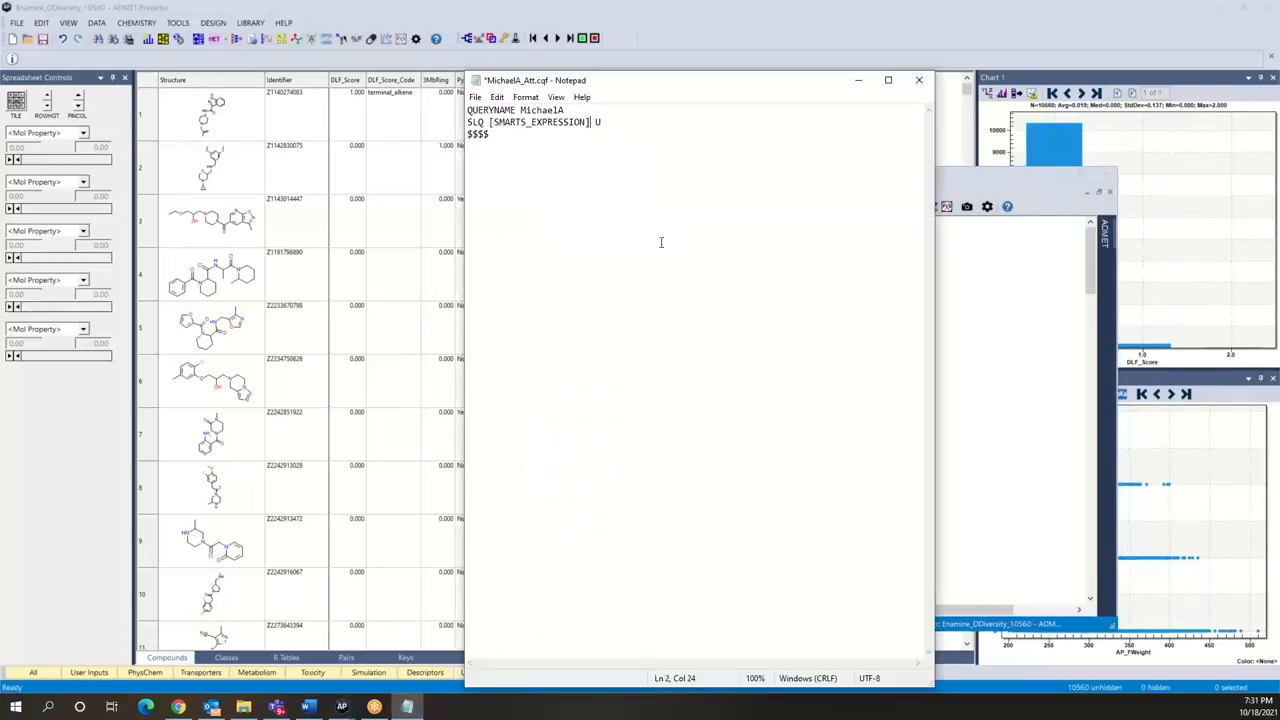
key("BackSpace")
key("BackSpace")
key("BackSpace")
key("BackSpace")
key("BackSpace")
key("BackSpace")
key("BackSpace")
key("BackSpace")
key("BackSpace")
key("BackSpace")
key("BackSpace")
key("BackSpace")
key("BackSpace")
key("BackSpace")
key("BackSpace")
key("BackSpace")
key("BackSpace")
key("BackSpace")
key("BackSpace")
key("ctrl+v")
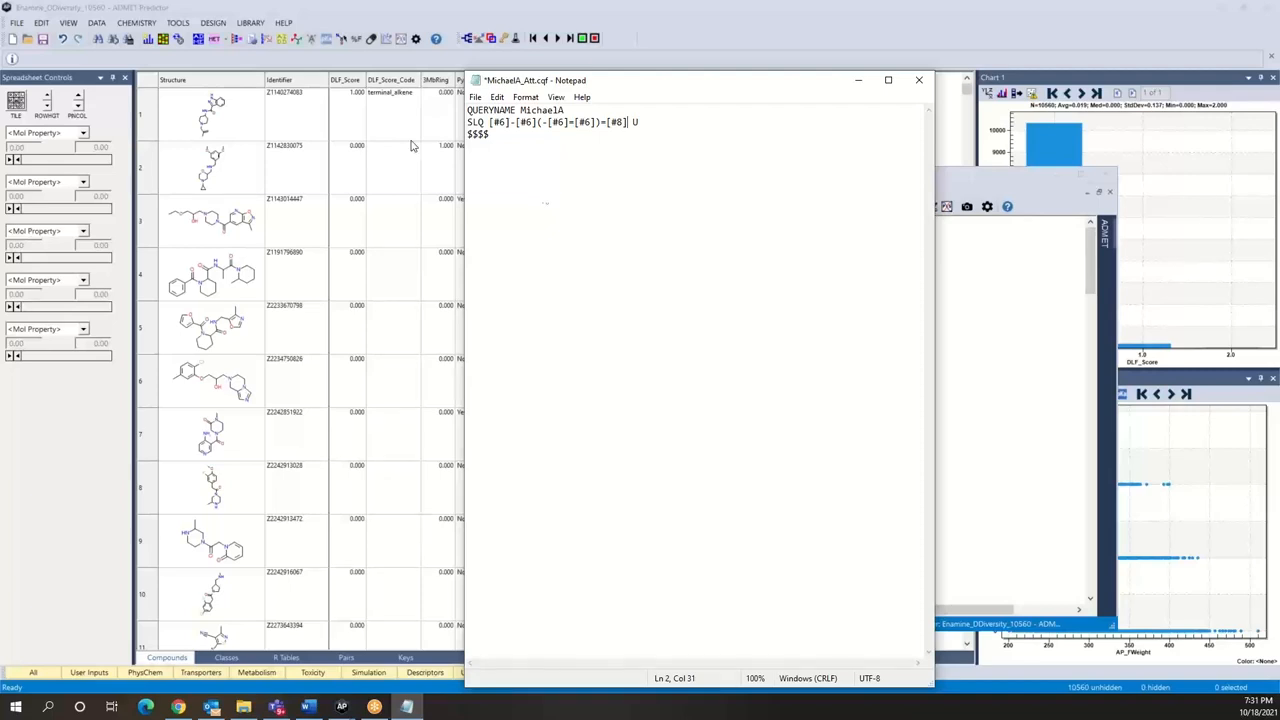
left_click(474, 100)
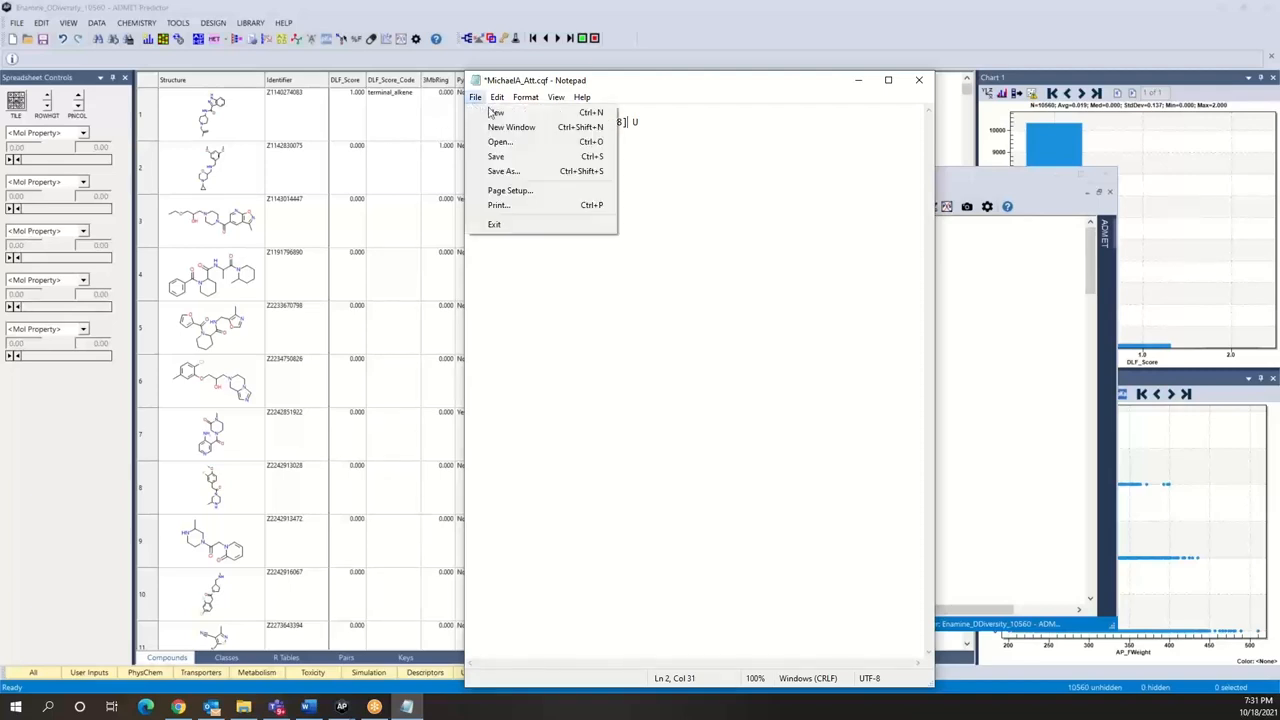
left_click(498, 158)
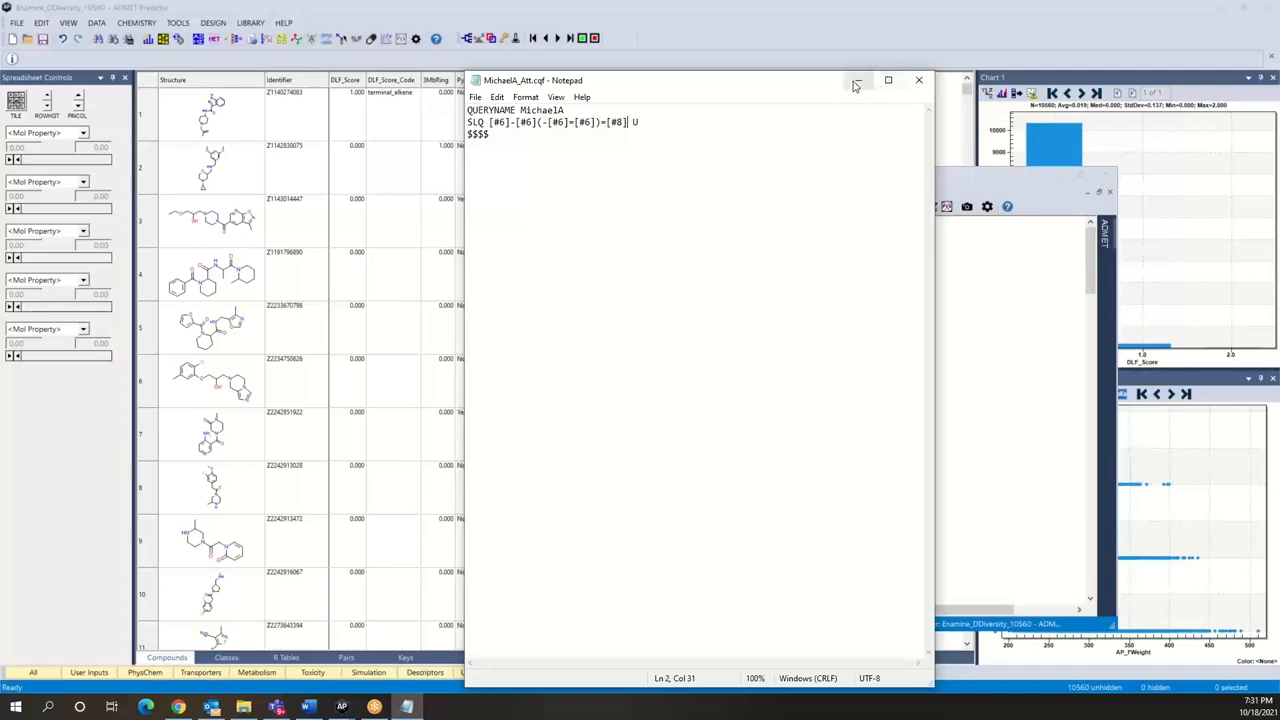
left_click(916, 82)
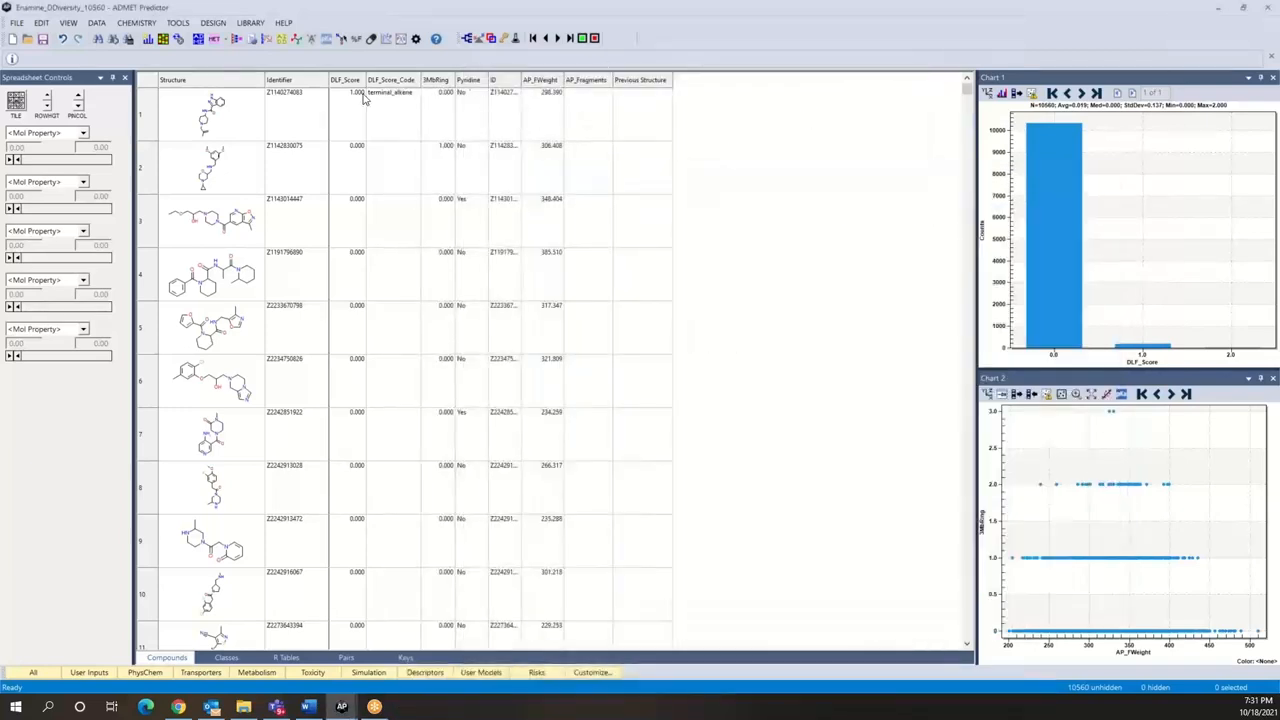
Step: Add a query-based compound attribute, clearing the previous query and loading MichaelA_Att.cqf from the Scen14 folder
left_click(94, 24)
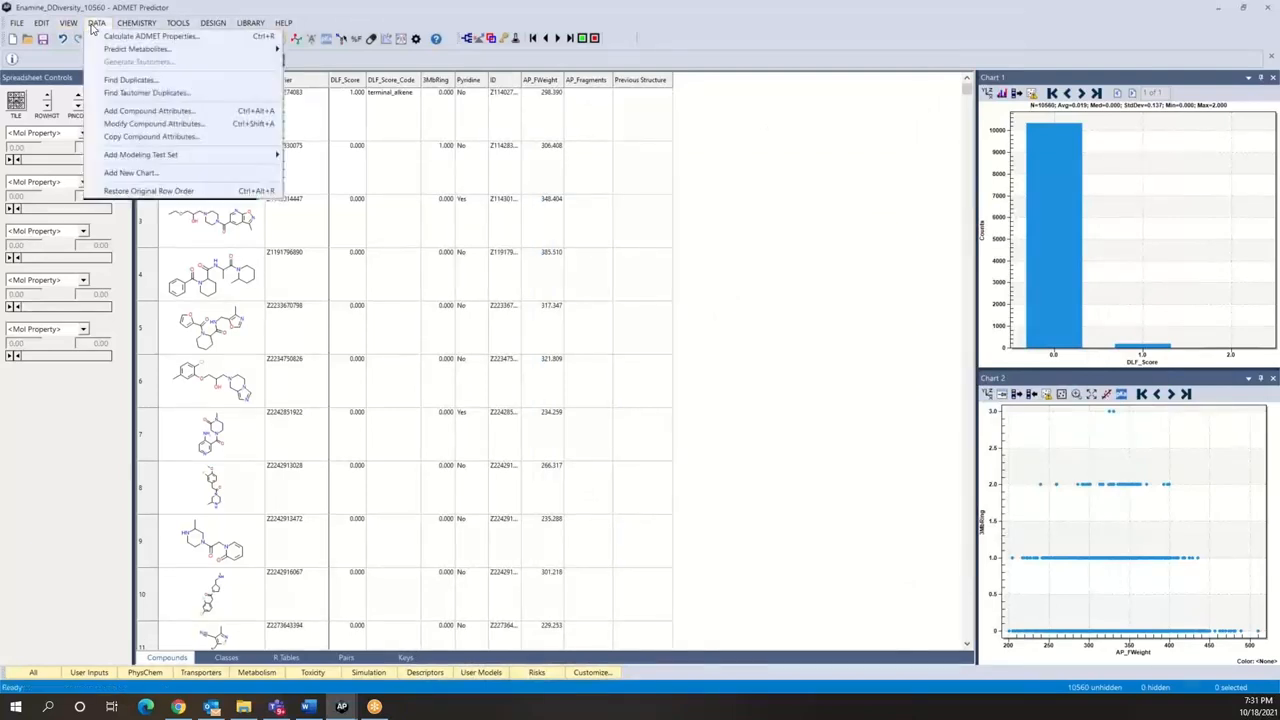
left_click(121, 112)
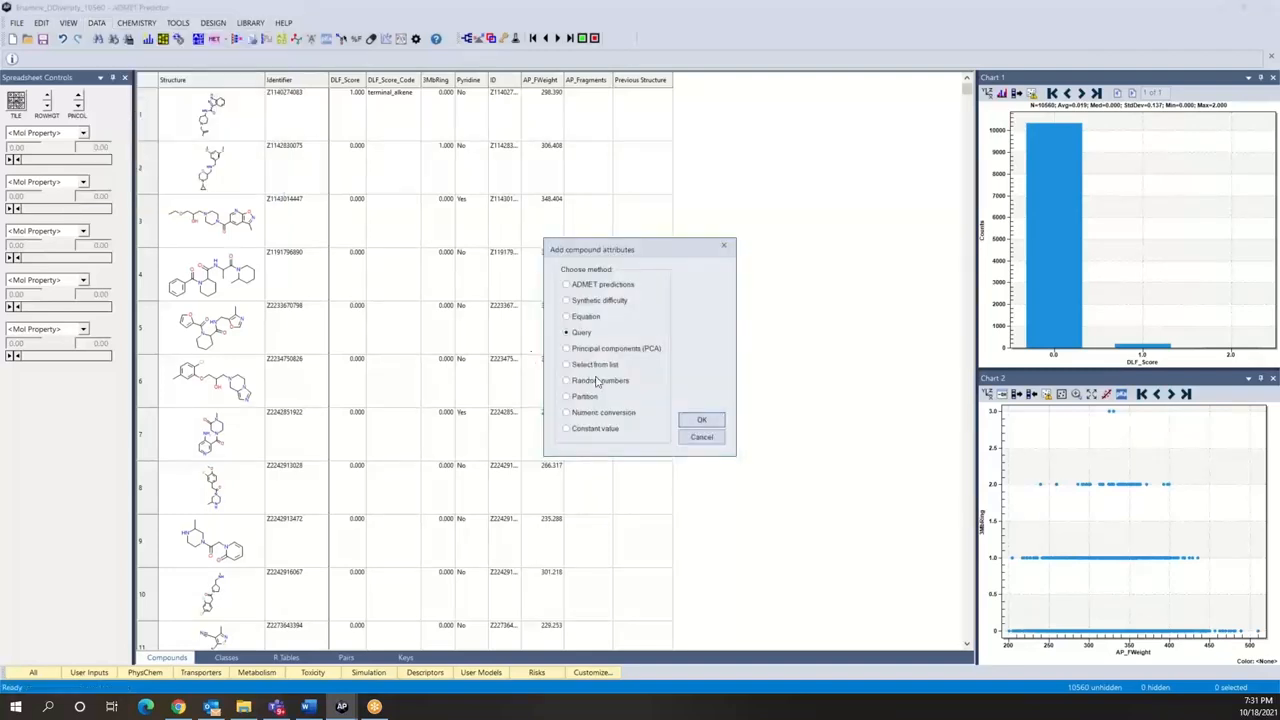
left_click(567, 333)
left_click(701, 419)
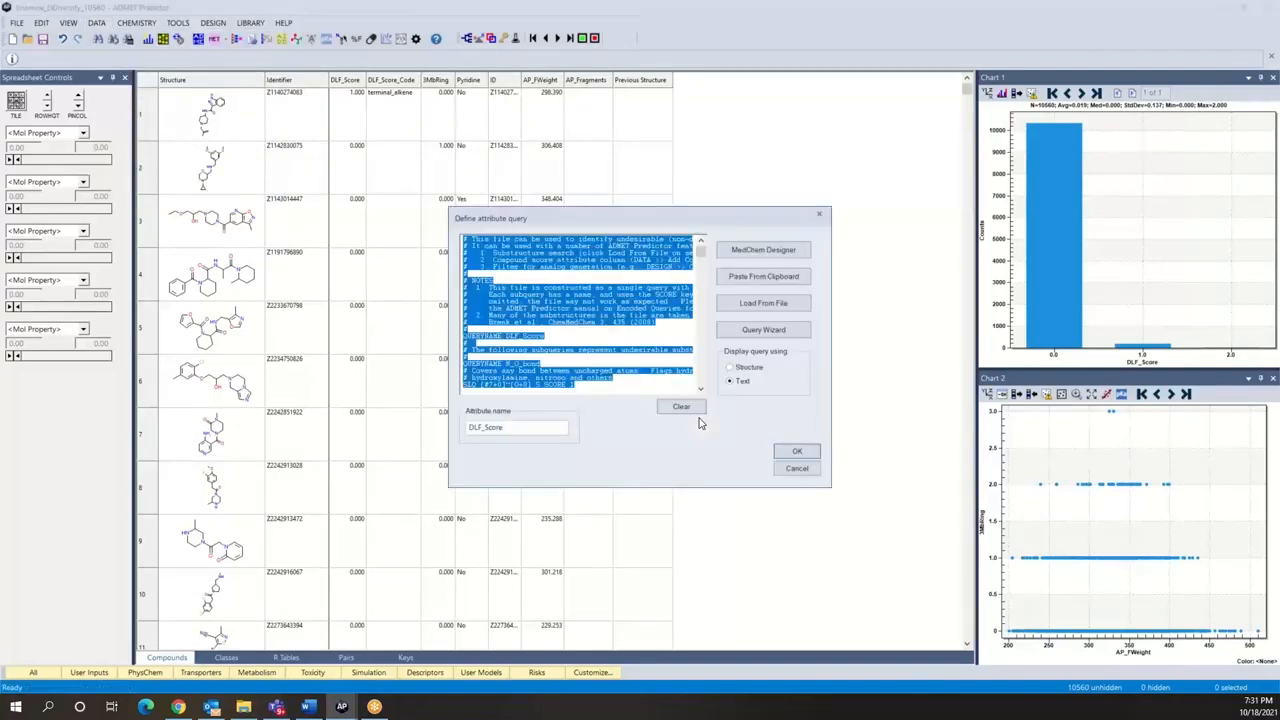
left_click(677, 408)
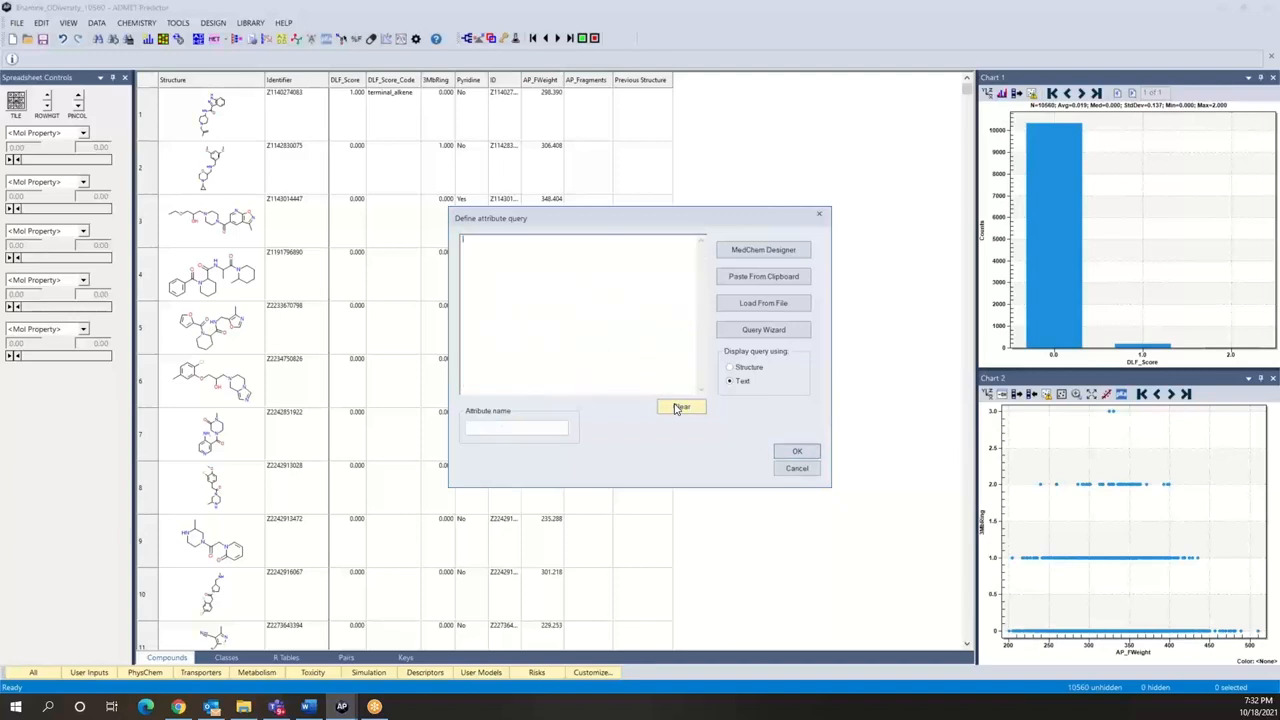
left_click(757, 308)
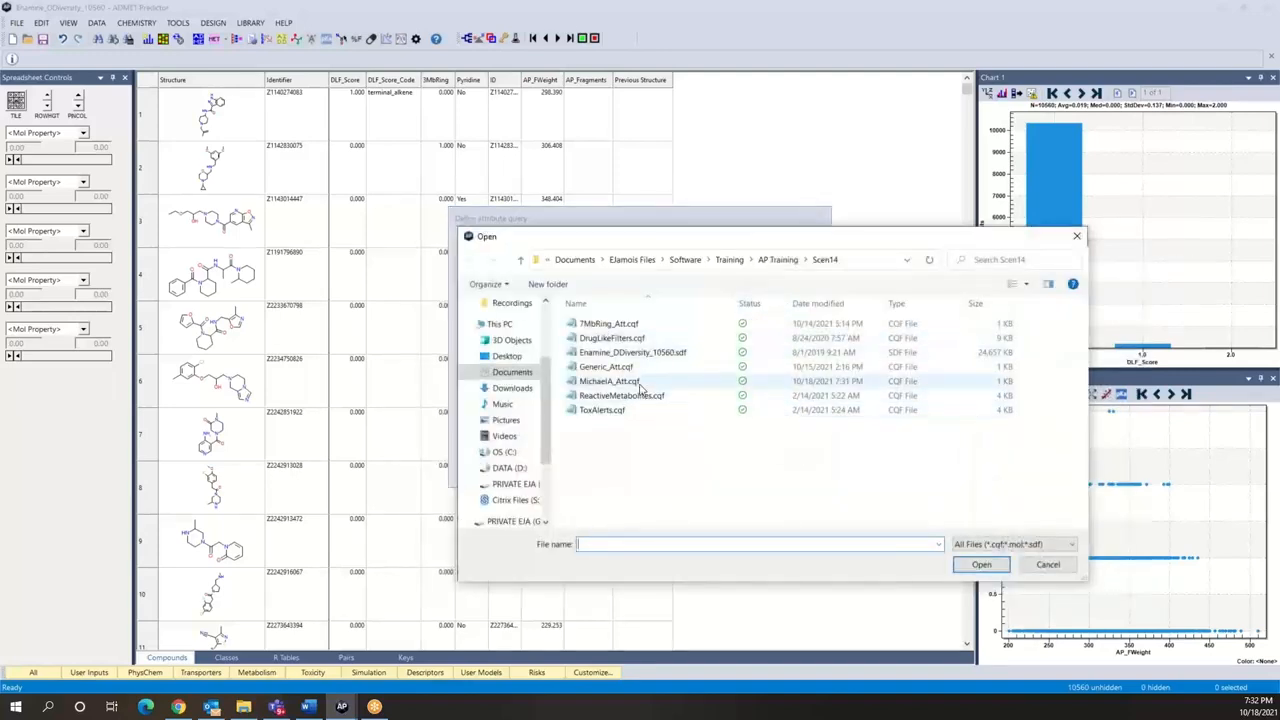
left_click(636, 382)
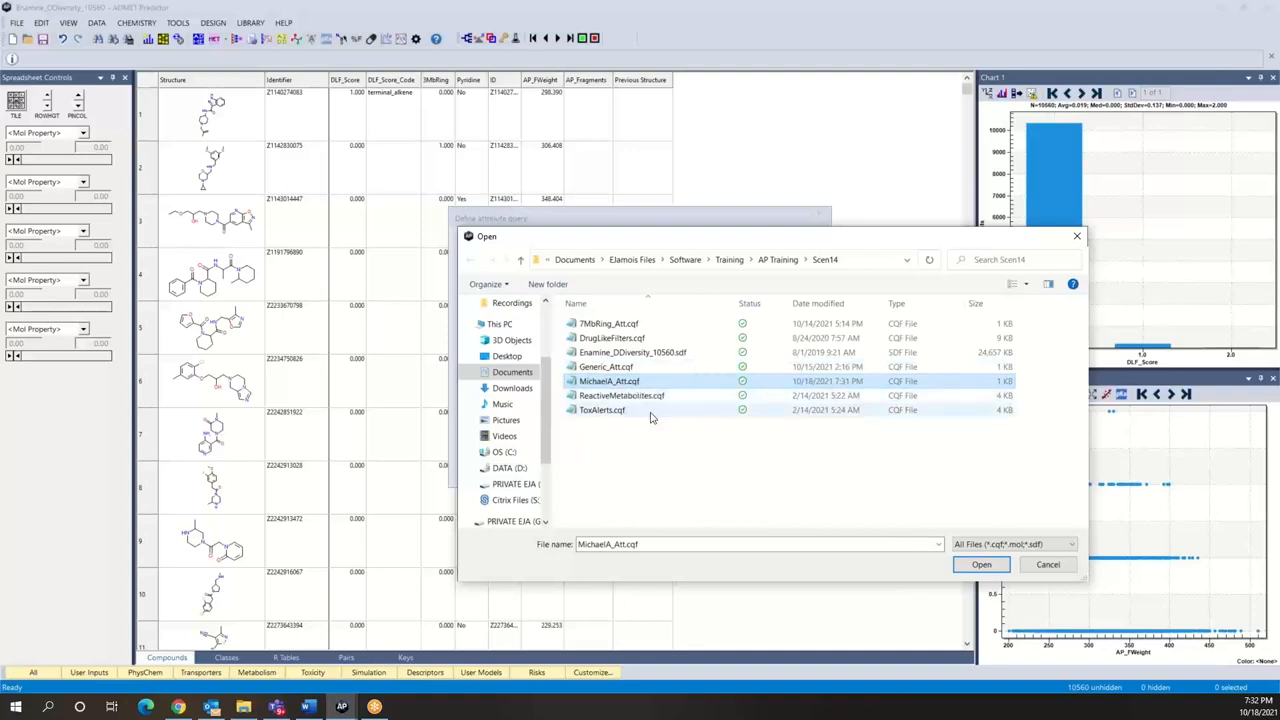
left_click(963, 566)
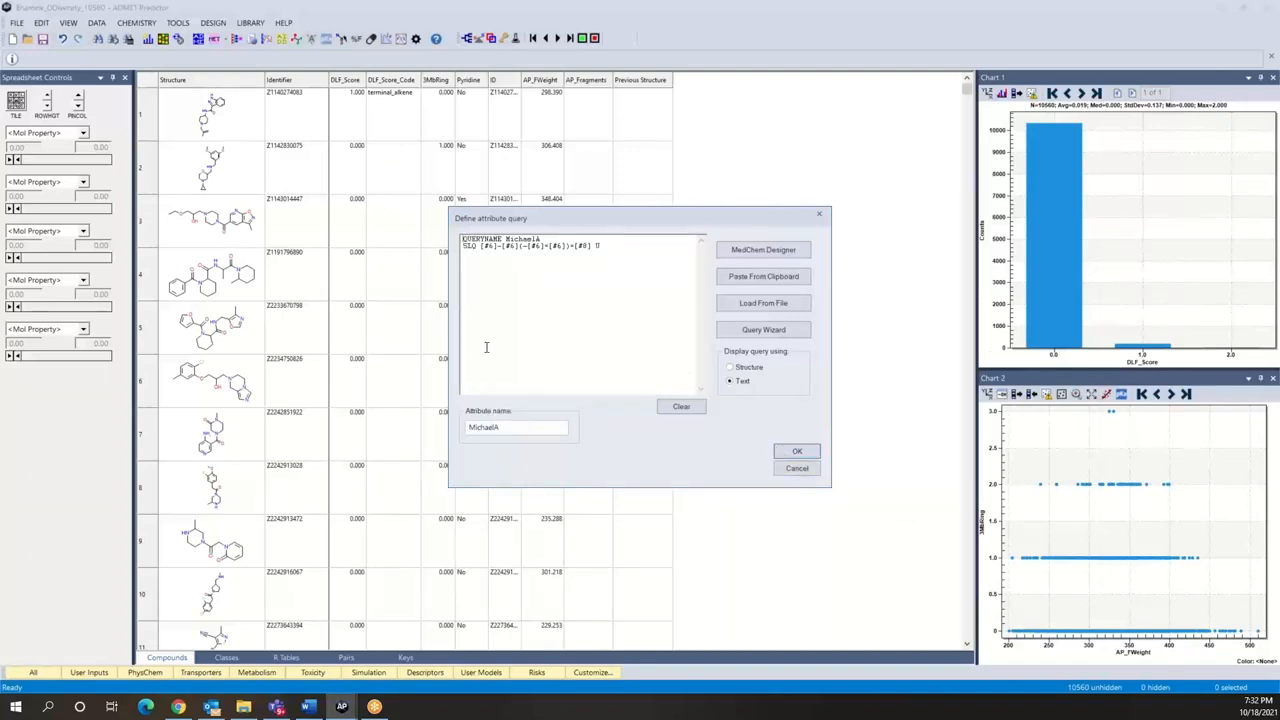
left_click(797, 453)
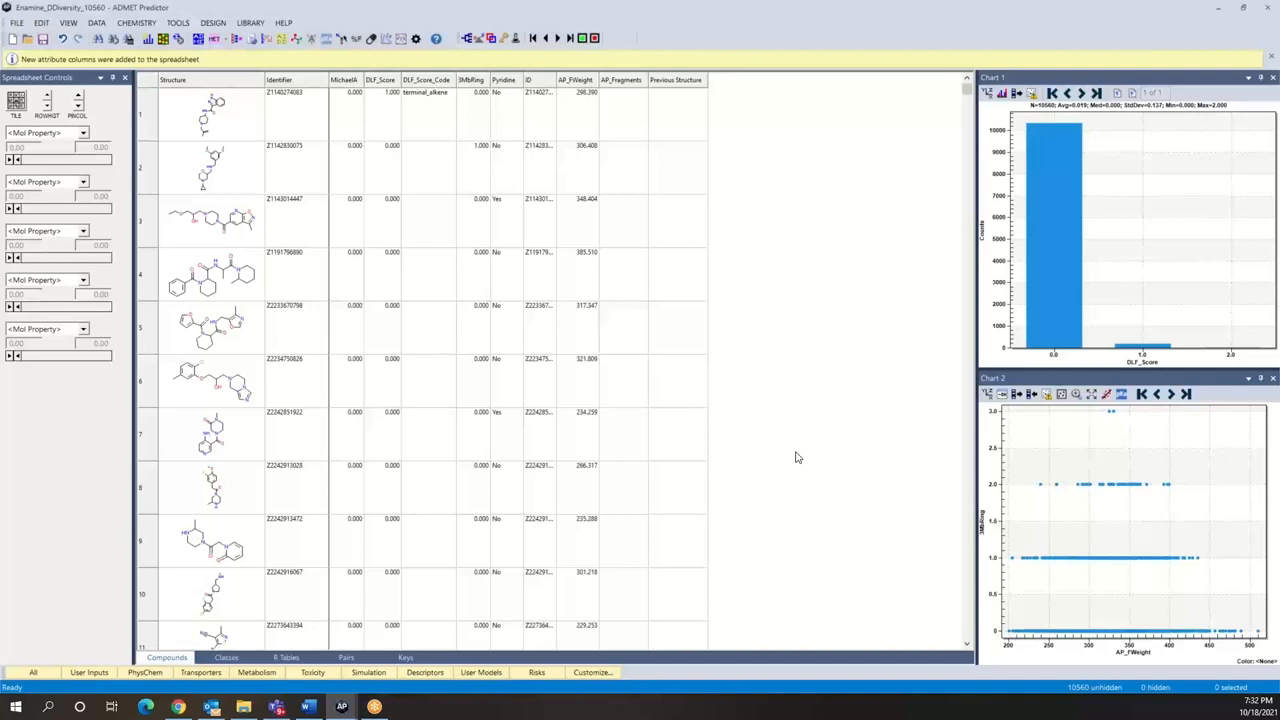
Step: Sort the compounds by MichaelA with the highest values first, and change Chart 1 to plot the MichaelA attribute
left_click(349, 88)
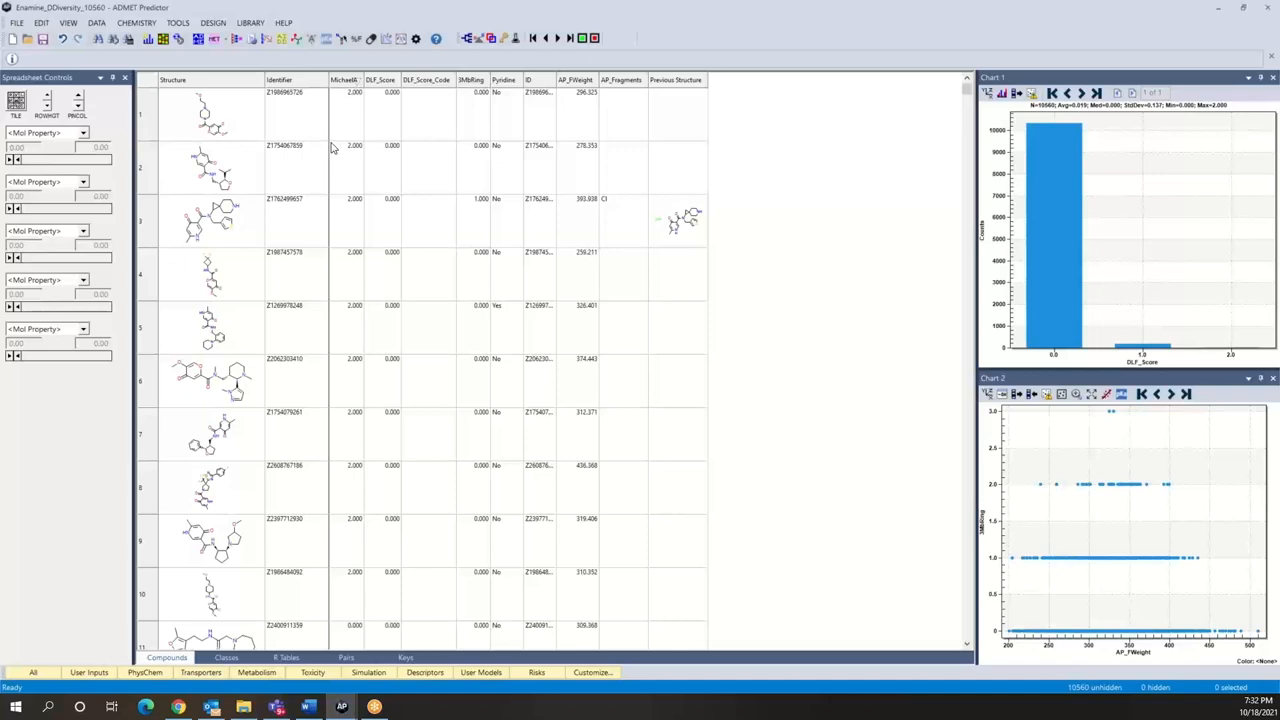
left_click(988, 95)
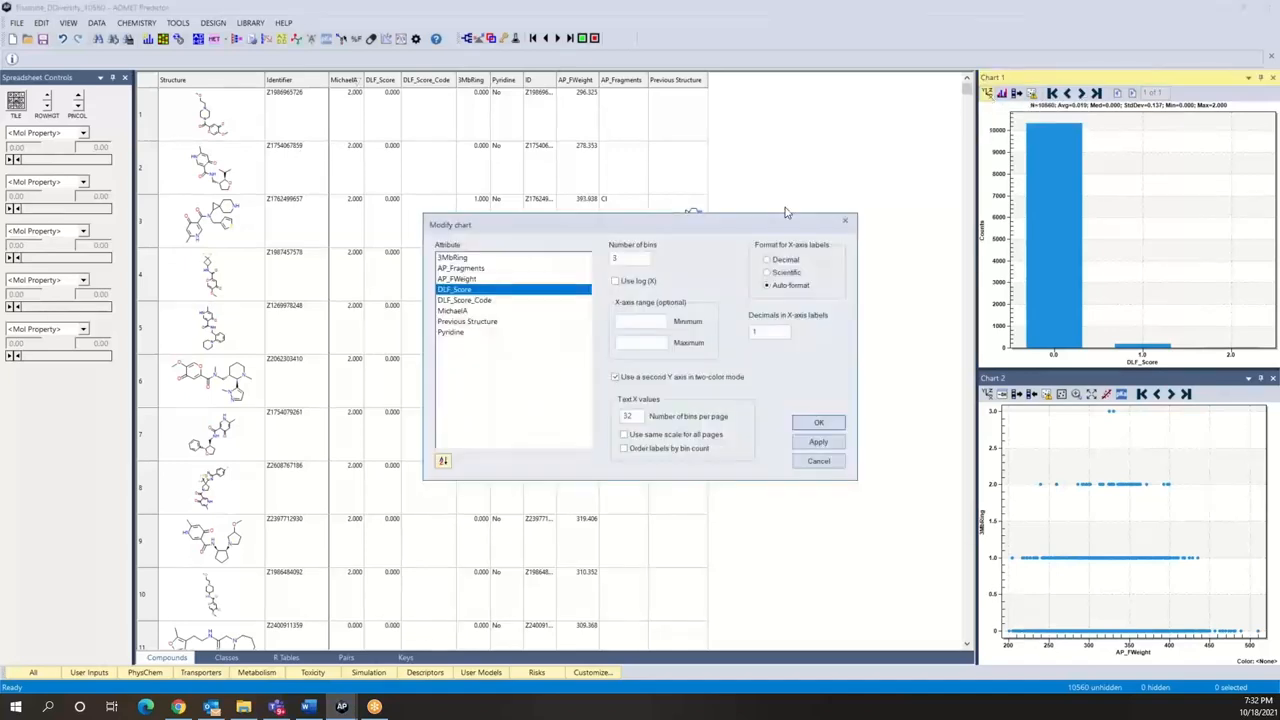
left_click(462, 312)
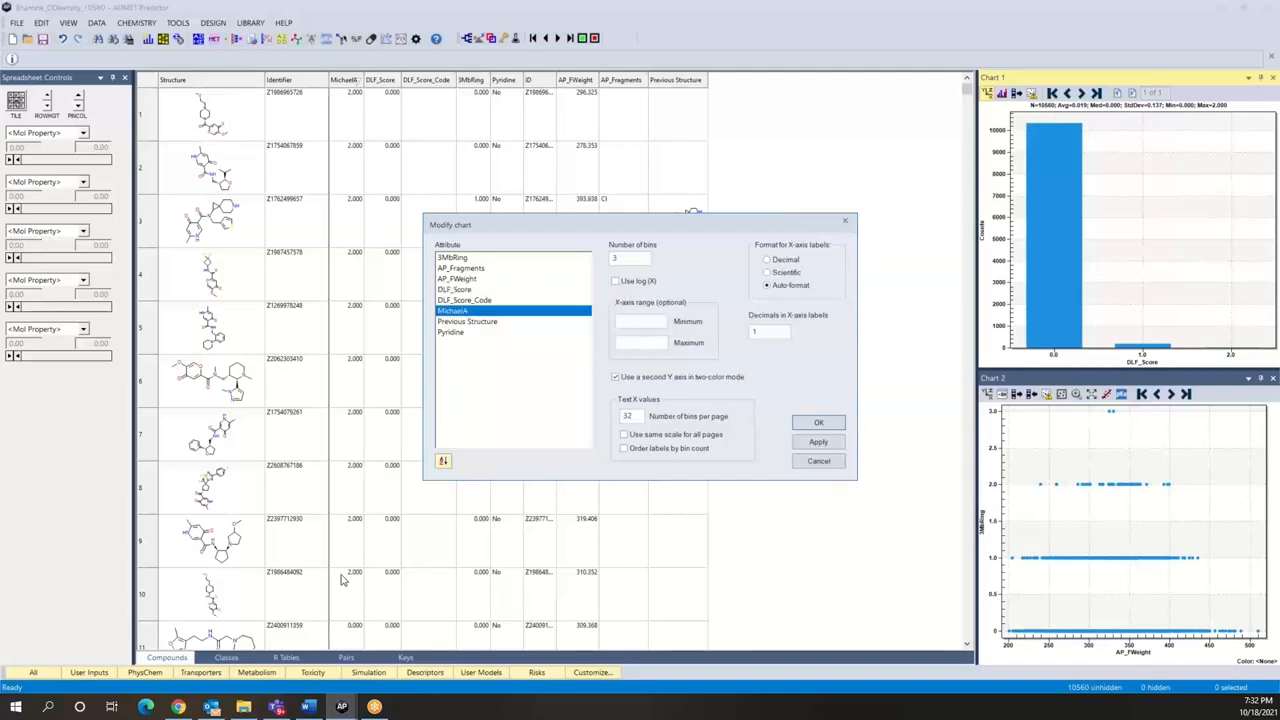
left_click(820, 423)
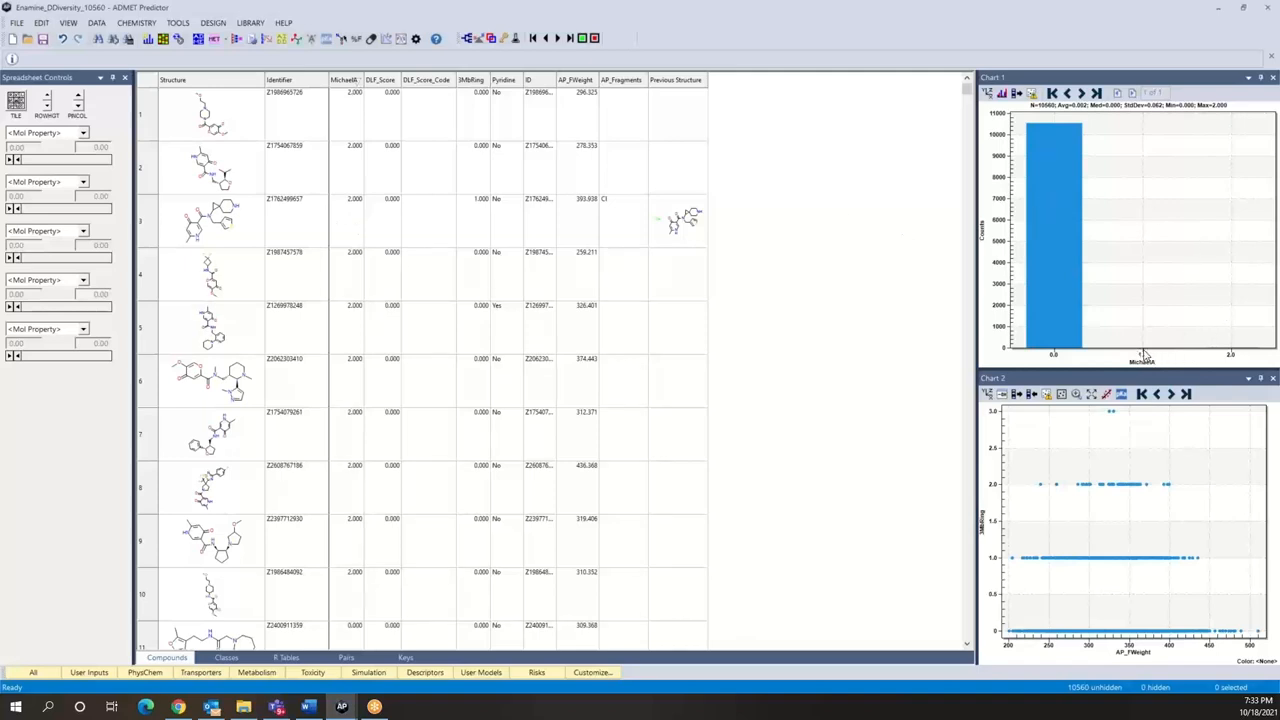
Step: View the structures and attributes of the first three compounds in the 2.0 bin of the MichaelA histogram
left_click(1232, 354)
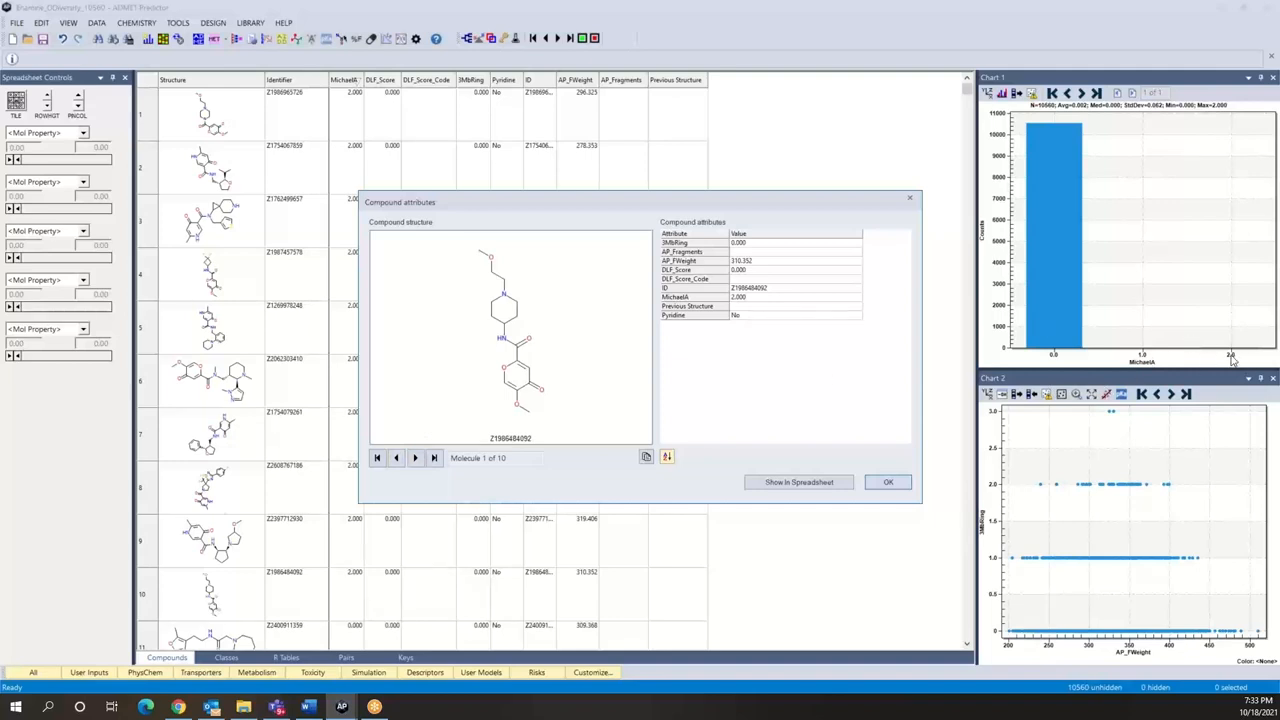
left_click(415, 458)
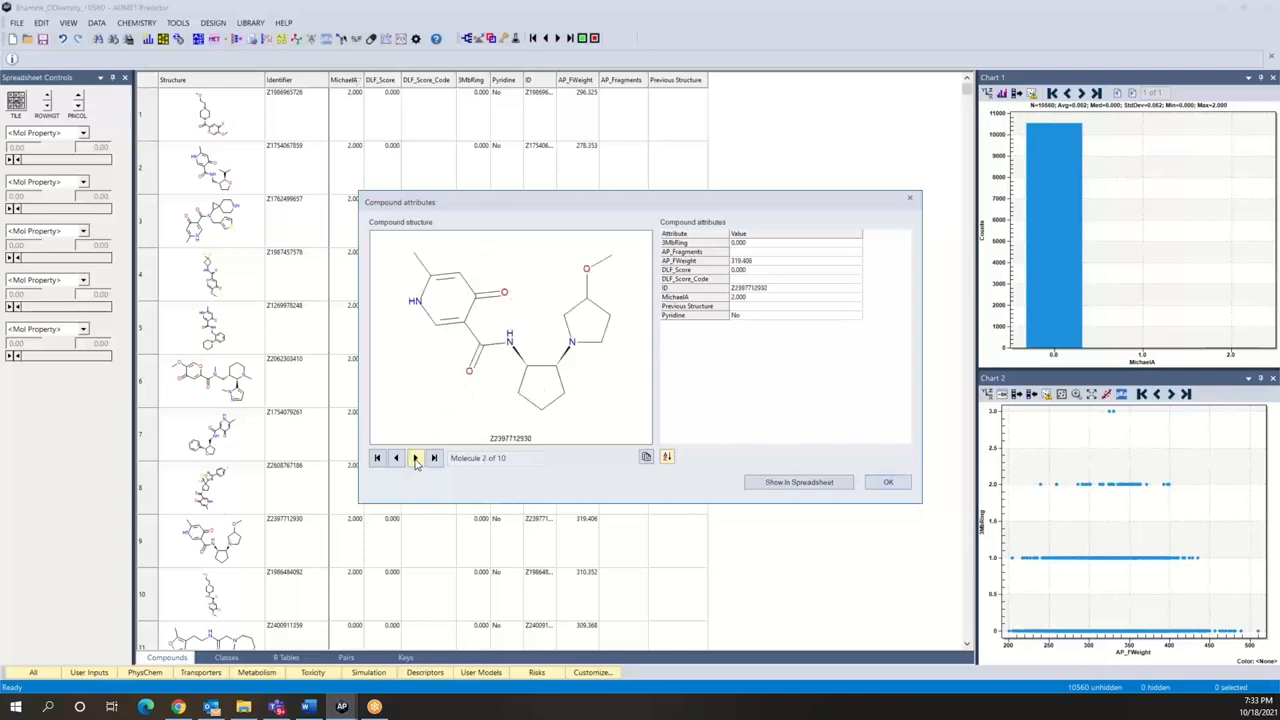
left_click(415, 458)
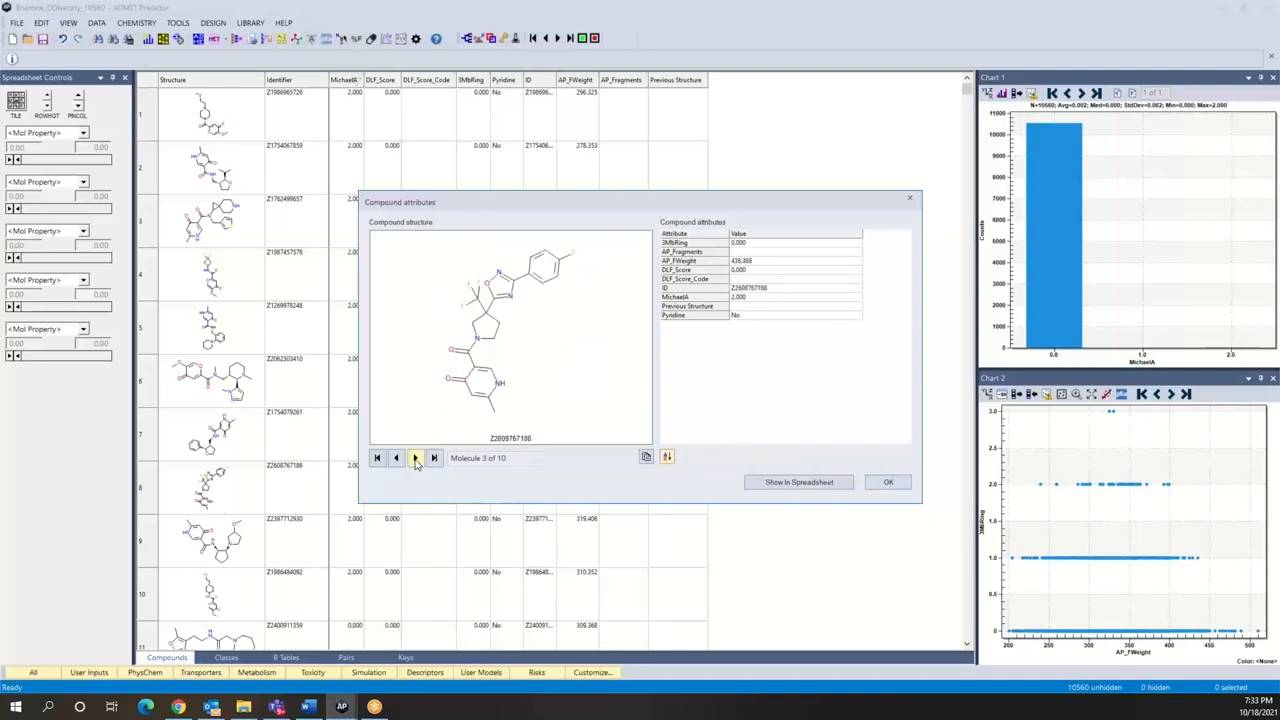